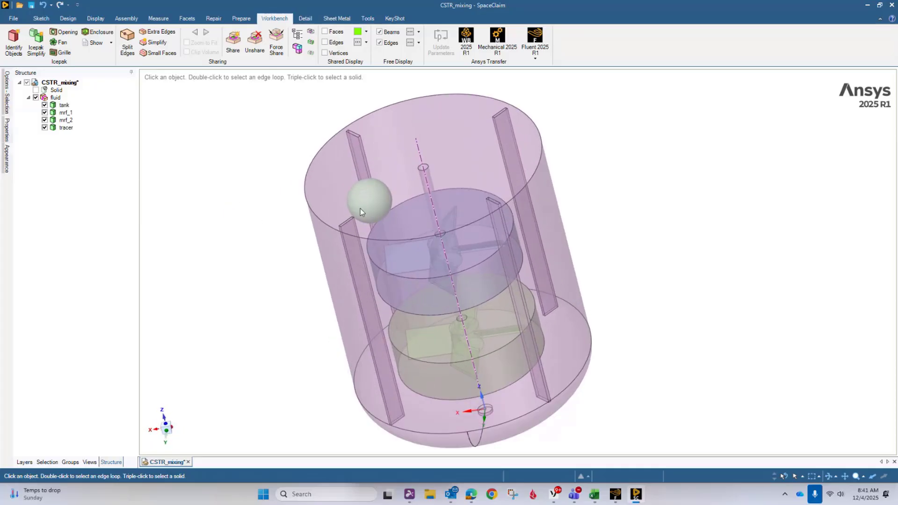
# - Examine the stirred tank with its baffles, two impeller zones and tracer sphere from several angles
pyautogui.scroll(3, 365, 201)
pyautogui.scroll(-3, 336, 189)
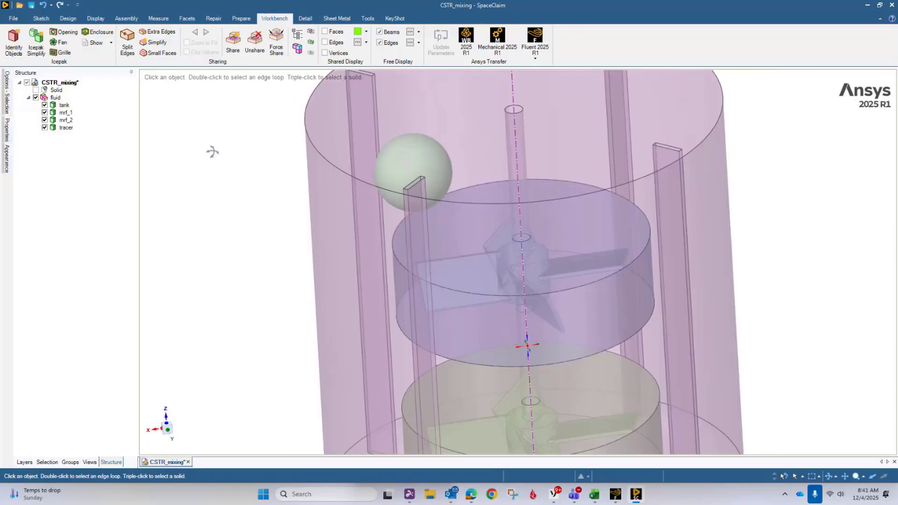
pyautogui.moveTo(210, 150); pyautogui.dragTo(255, 160, button='middle')
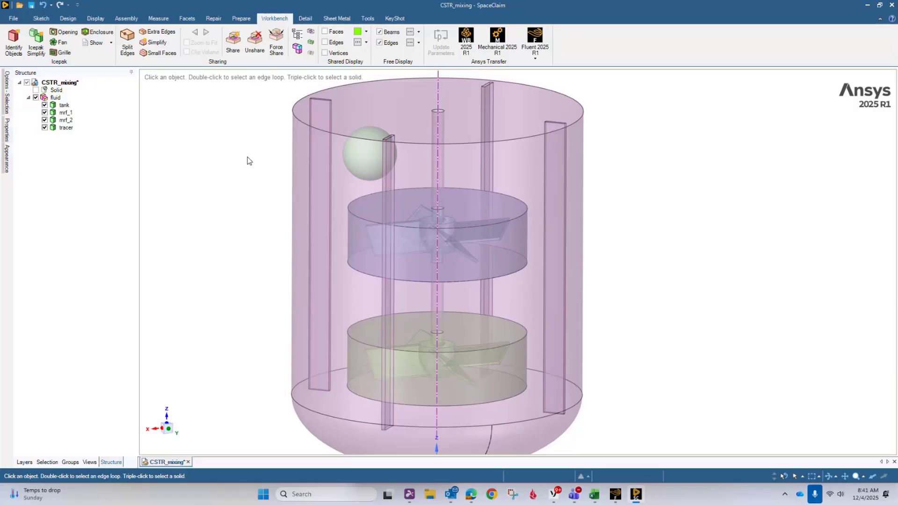
pyautogui.moveTo(249, 161)
pyautogui.mouseDown(button='middle')
pyautogui.moveTo(267, 146)
pyautogui.moveTo(239, 206)
pyautogui.moveTo(249, 156)
pyautogui.moveTo(265, 134)
pyautogui.moveTo(289, 135)
pyautogui.moveTo(239, 160)
pyautogui.moveTo(245, 175)
pyautogui.mouseUp(button='middle')
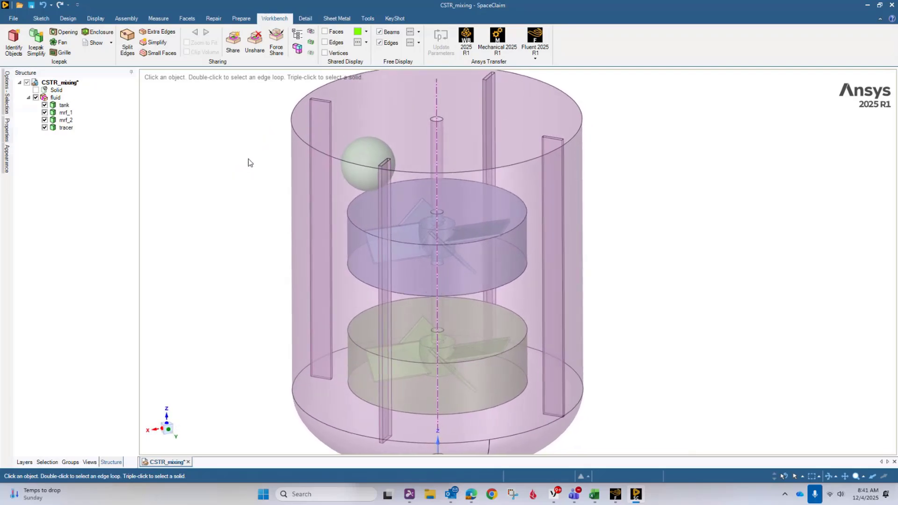
pyautogui.click(71, 18)
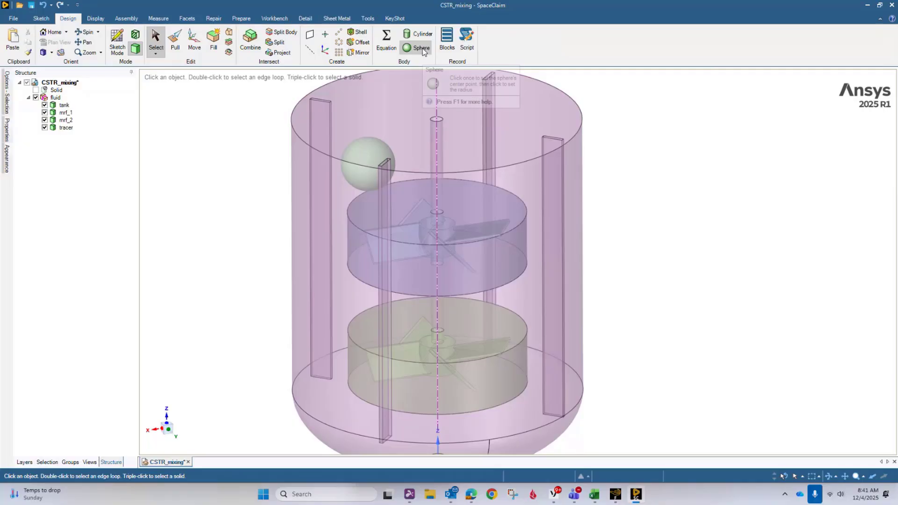
pyautogui.scroll(-4, 194, 185)
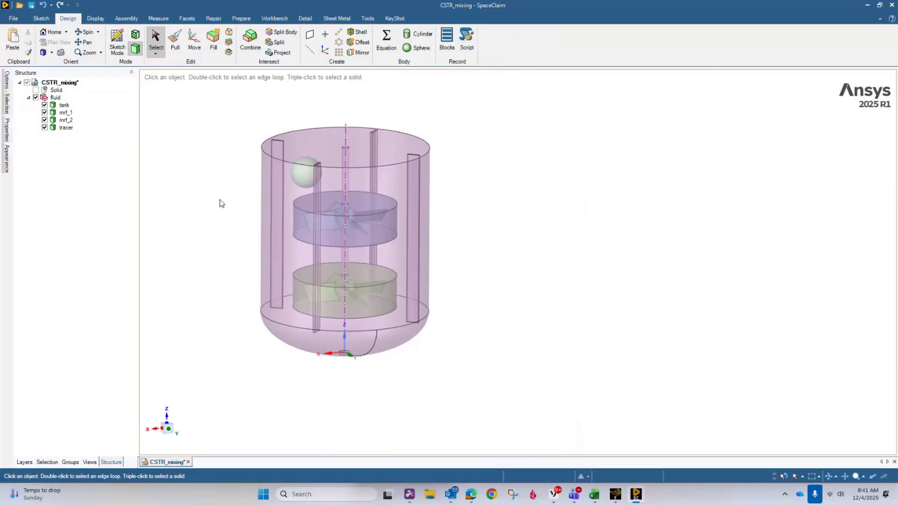
pyautogui.scroll(2, 219, 201)
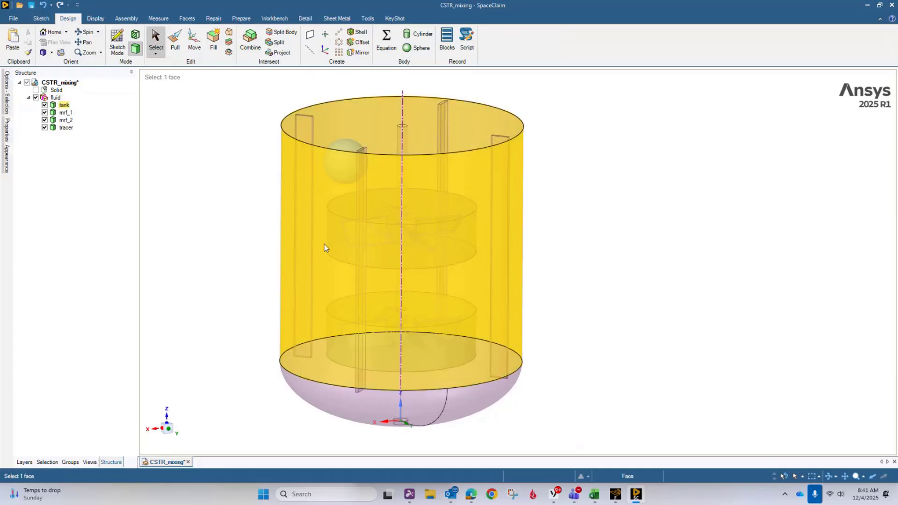
# - Hide only the tank's outer cylindrical wall face to expose the baffles and impeller zones
pyautogui.click(313, 241)
pyautogui.rightClick(313, 240)
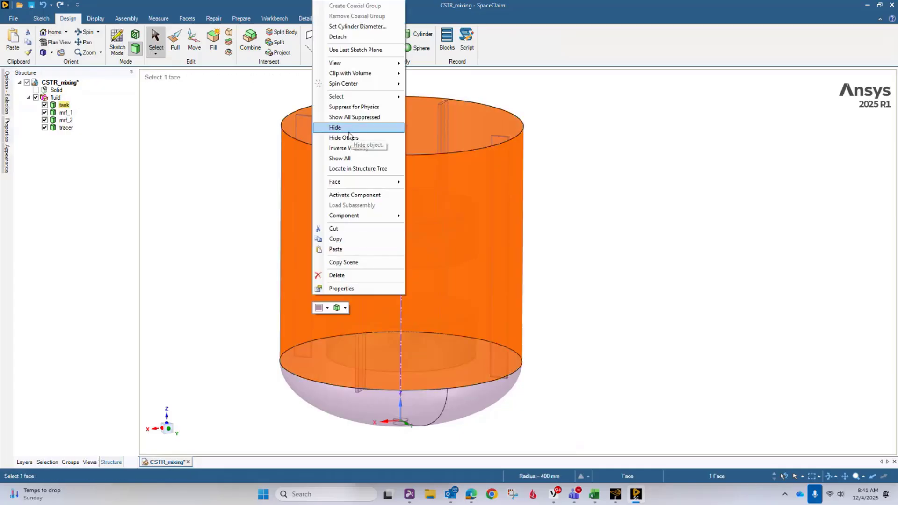
pyautogui.moveTo(346, 183)
pyautogui.click(417, 185)
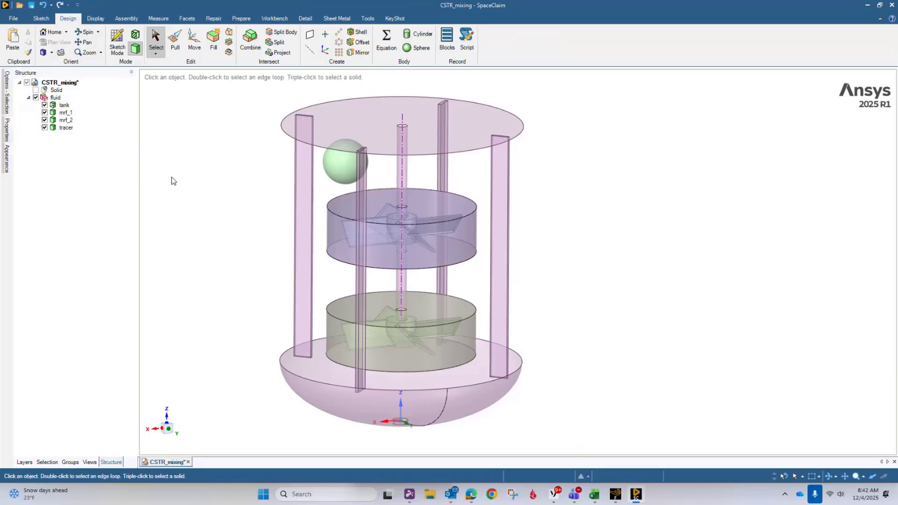
# - Check the faces in the named selections wall-tank, bc-slipwall, wall_baffles and wall-outlet
pyautogui.click(9, 96)
pyautogui.click(69, 461)
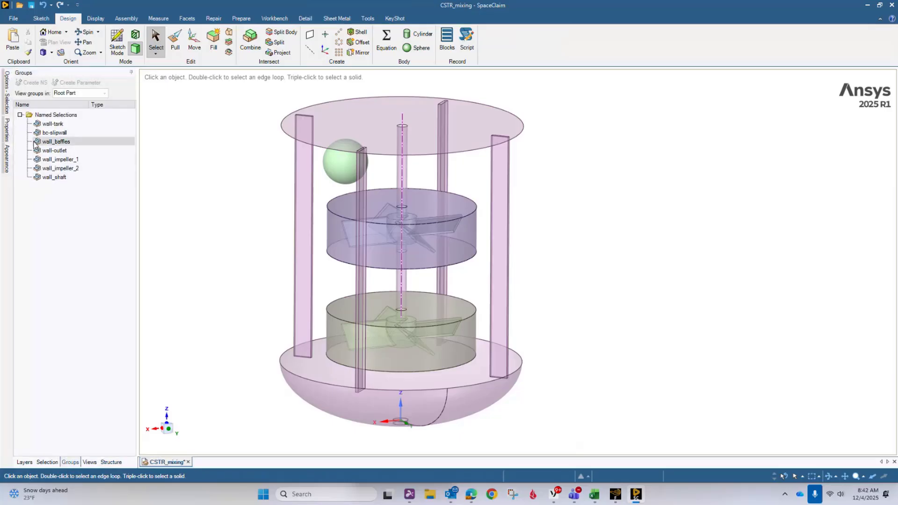
pyautogui.click(51, 125)
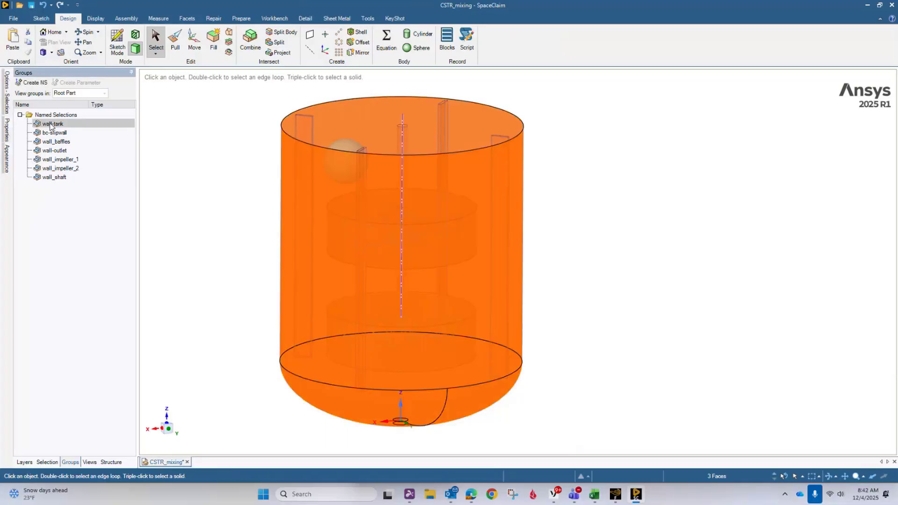
pyautogui.click(55, 132)
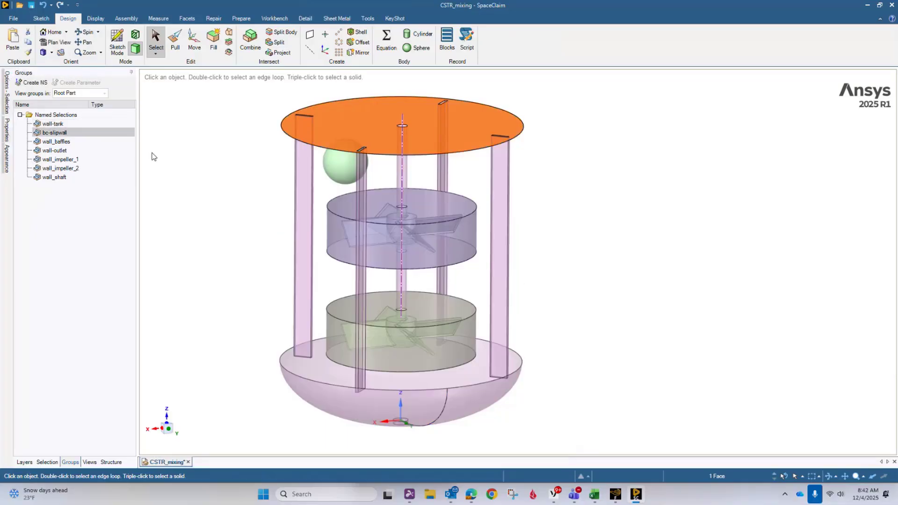
pyautogui.click(71, 142)
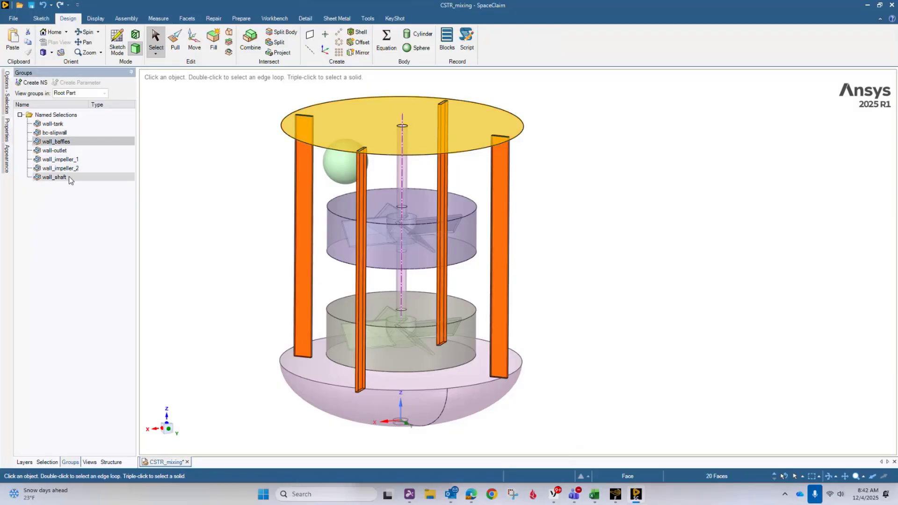
pyautogui.click(65, 152)
pyautogui.moveTo(202, 293)
pyautogui.mouseDown(button='middle')
pyautogui.moveTo(198, 248)
pyautogui.moveTo(198, 281)
pyautogui.mouseUp(button='middle')
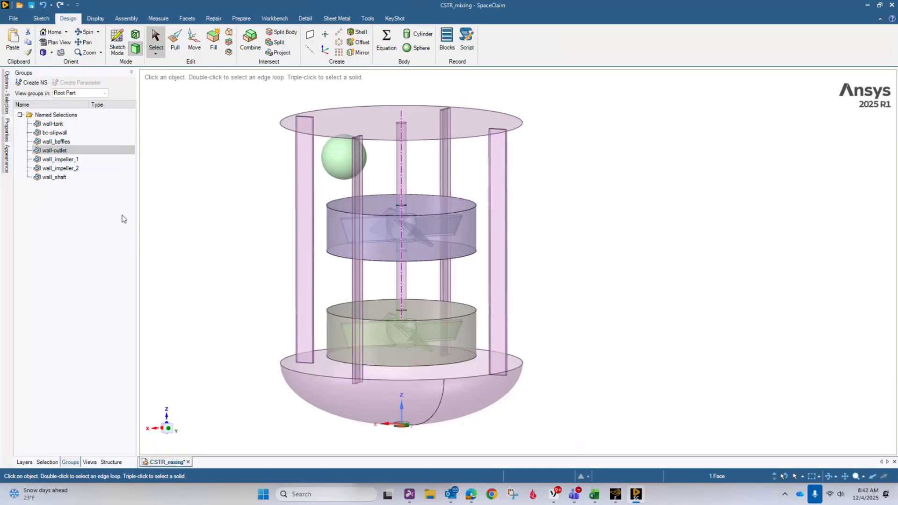
# - Check the faces in the named selections wall_impeller_1, wall_impeller_2 and wall_shaft, leaving nothing selected
pyautogui.click(76, 160)
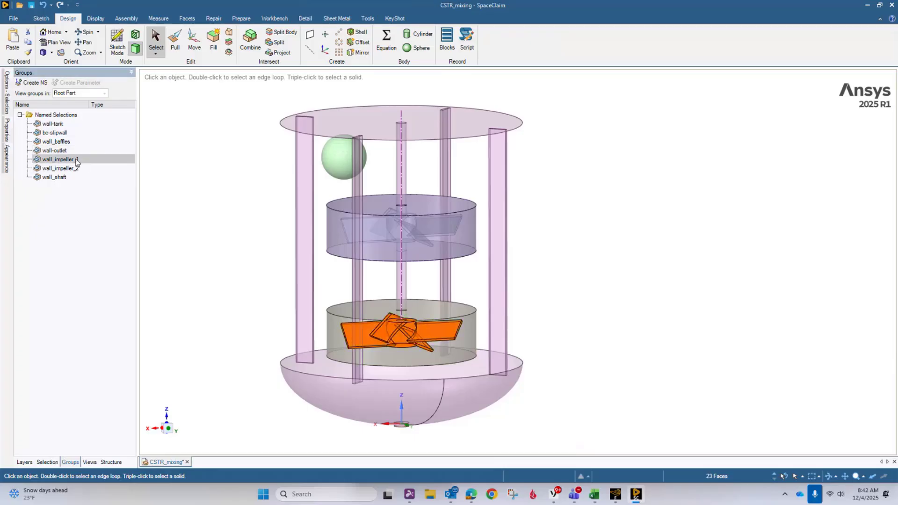
pyautogui.keyDown('ctrl'); pyautogui.click(61, 168); pyautogui.keyUp('ctrl')
pyautogui.moveTo(216, 205); pyautogui.dragTo(198, 229, button='middle')
pyautogui.click(65, 177)
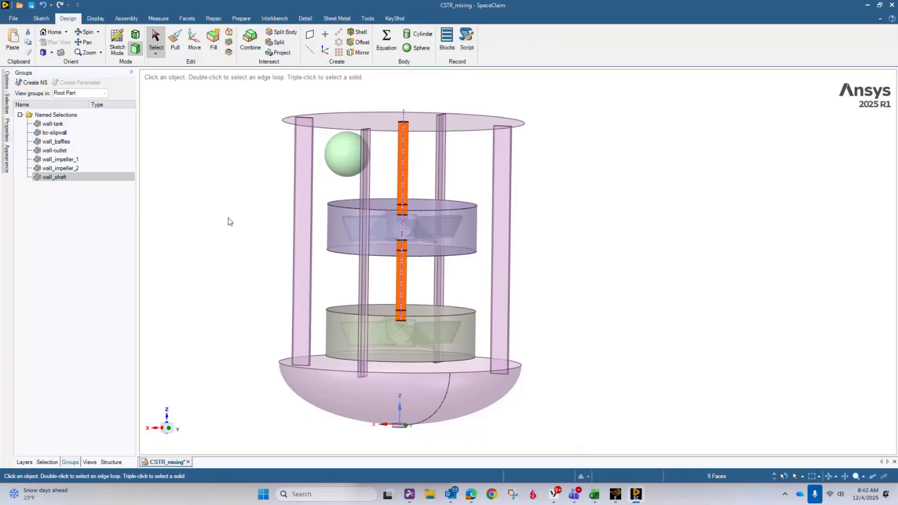
pyautogui.click(218, 203)
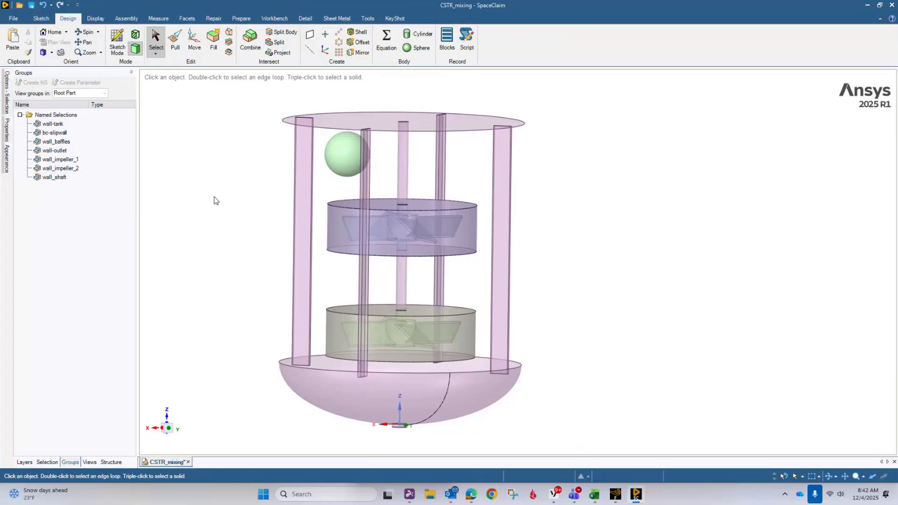
# - Display the model's shared edges and unhide the tank's wall face to check the shared topology around both impeller zones
pyautogui.click(275, 18)
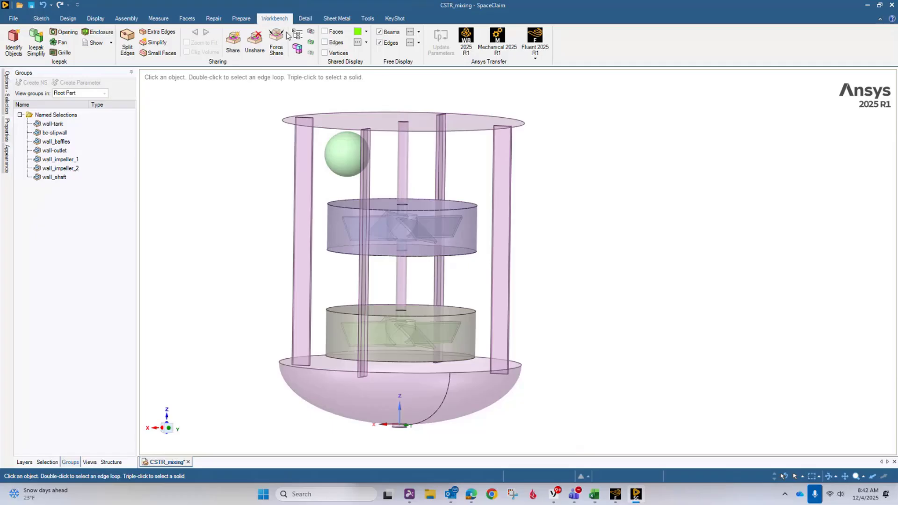
pyautogui.click(310, 31)
pyautogui.click(325, 42)
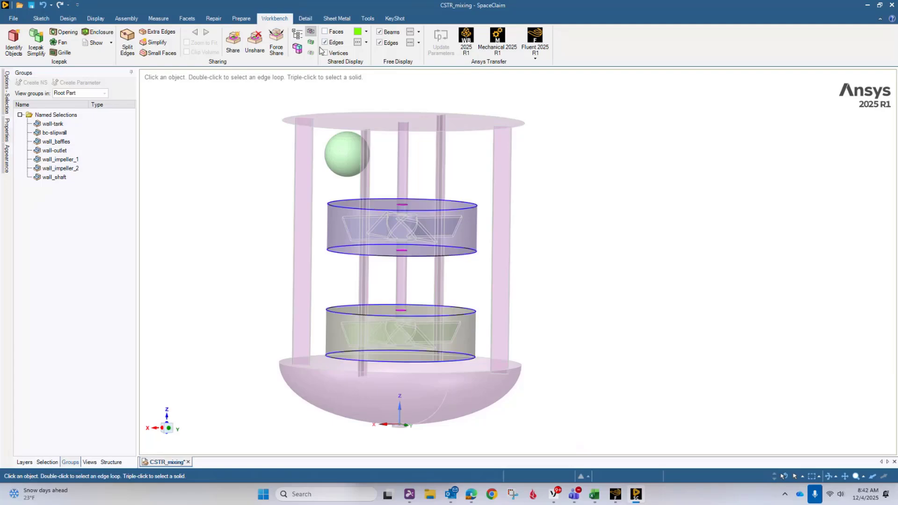
pyautogui.rightClick(184, 142)
pyautogui.click(209, 206)
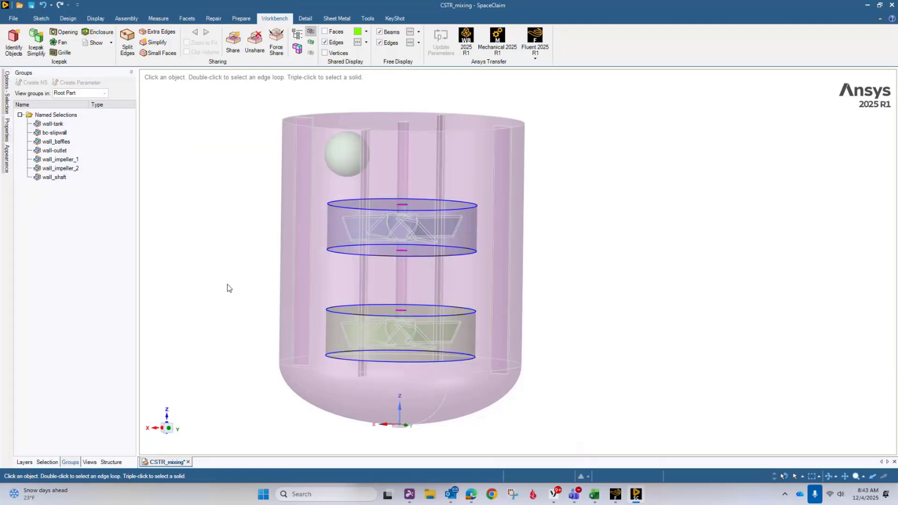
pyautogui.moveTo(220, 244); pyautogui.dragTo(219, 256, button='middle')
pyautogui.scroll(2, 224, 240)
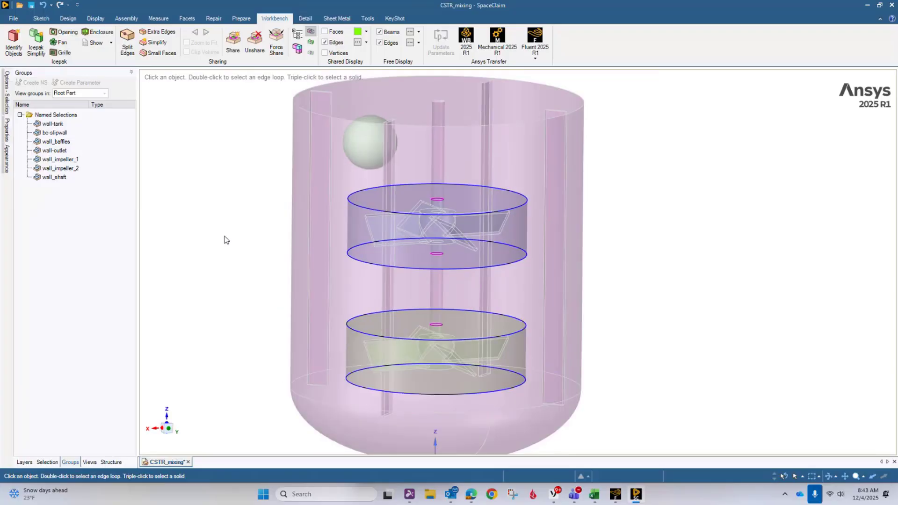
pyautogui.click(415, 238)
pyautogui.click(244, 233)
pyautogui.scroll(-1, 242, 227)
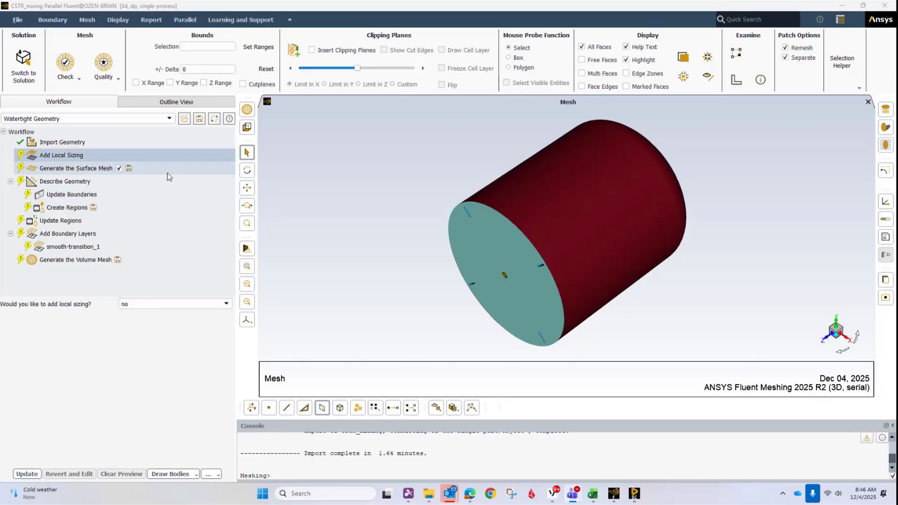
# - In Fluent Meshing, skip local sizing and generate the surface mesh with 6 mm minimum size, 24 mm maximum size and growth rate 1.2
pyautogui.click(28, 474)
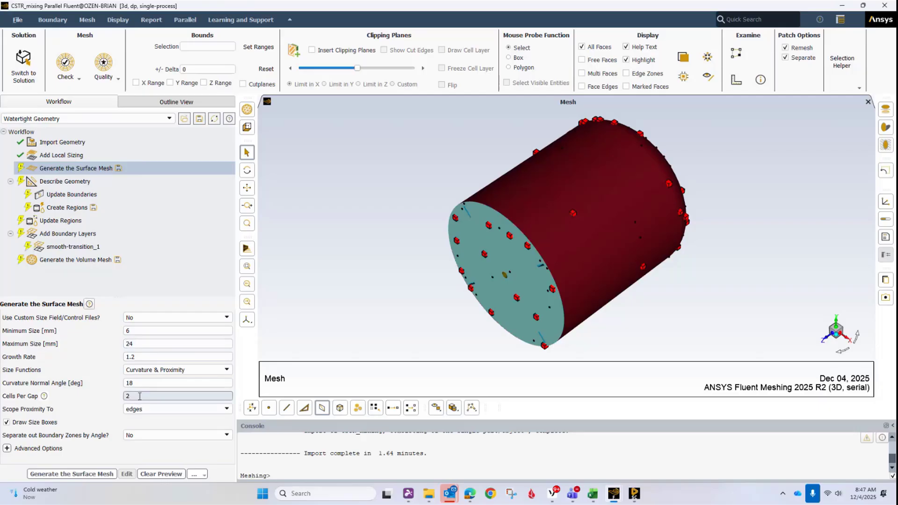
pyautogui.click(88, 475)
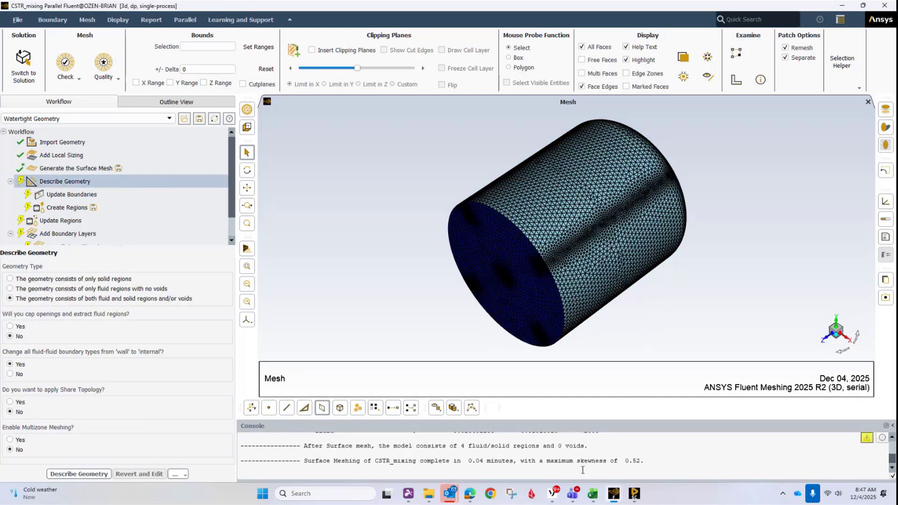
pyautogui.moveTo(554, 461); pyautogui.dragTo(620, 465)
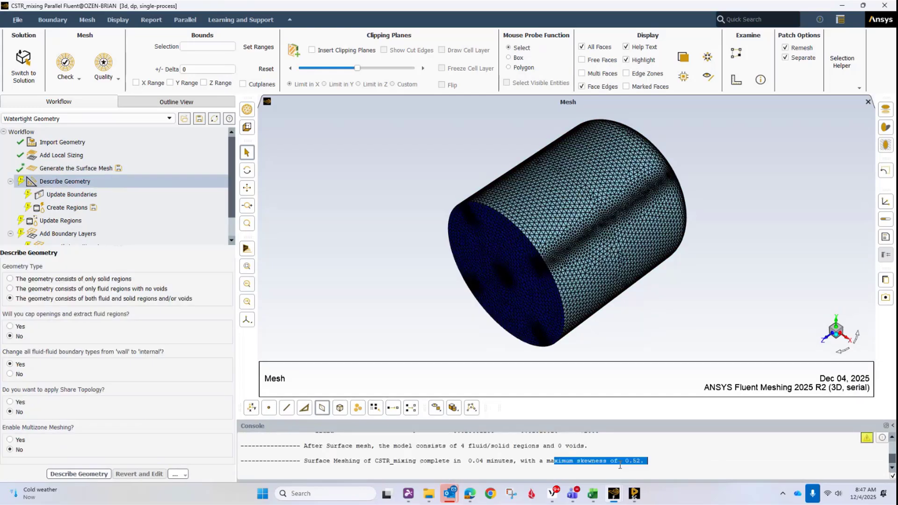
pyautogui.click(653, 463)
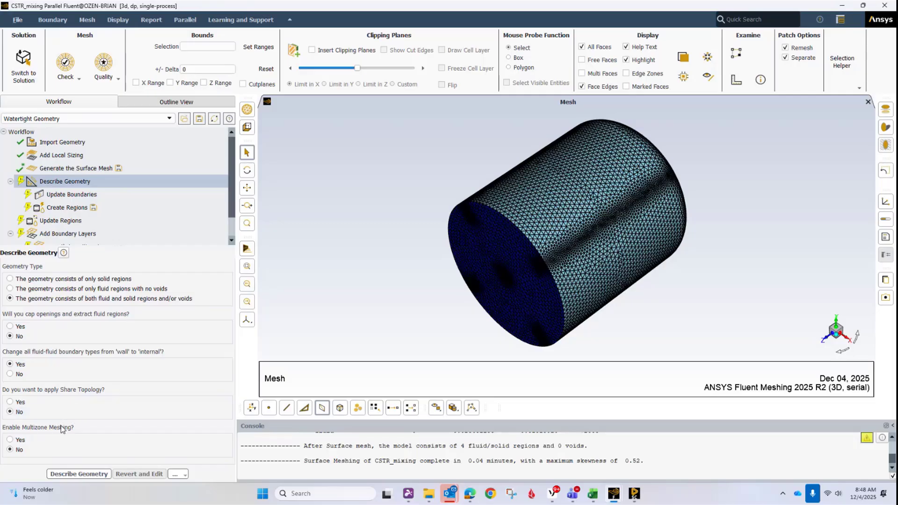
# - Complete the geometry description for fluid and solid regions, keeping all boundaries as wall and the 4 estimated regions as fluid
pyautogui.click(89, 474)
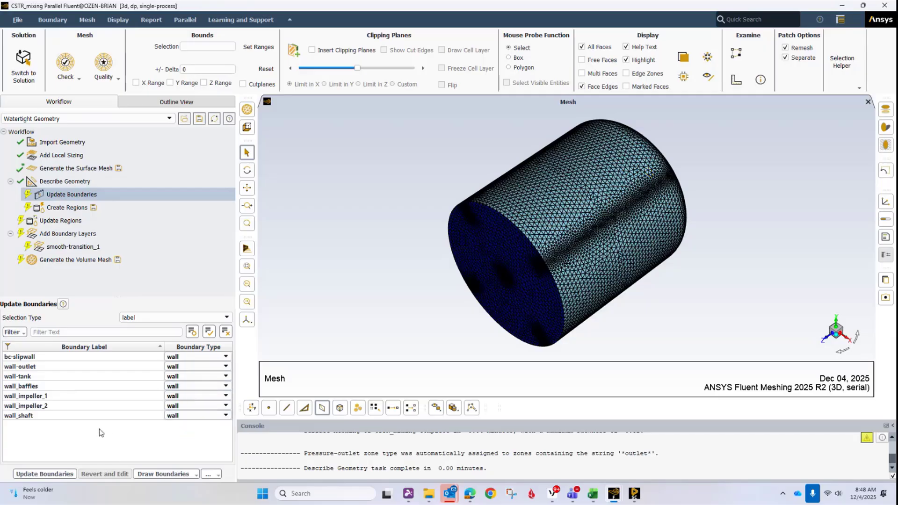
pyautogui.click(44, 474)
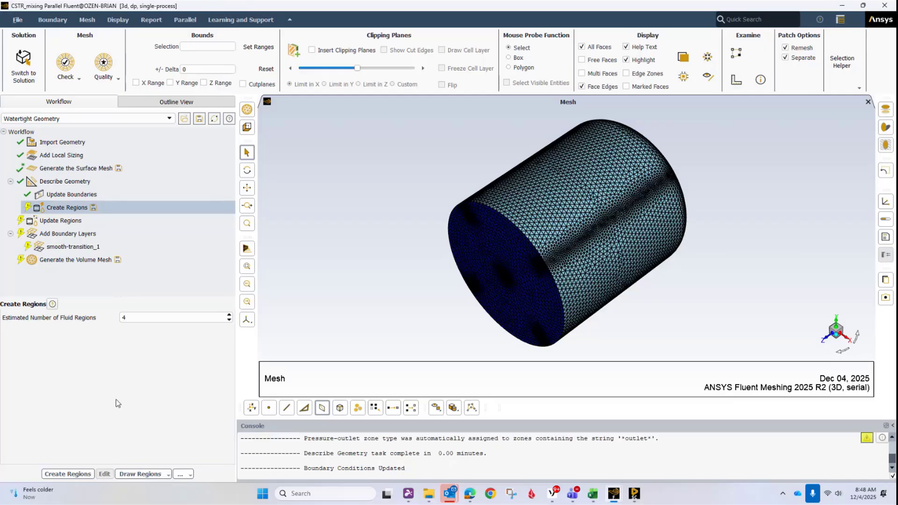
pyautogui.click(80, 475)
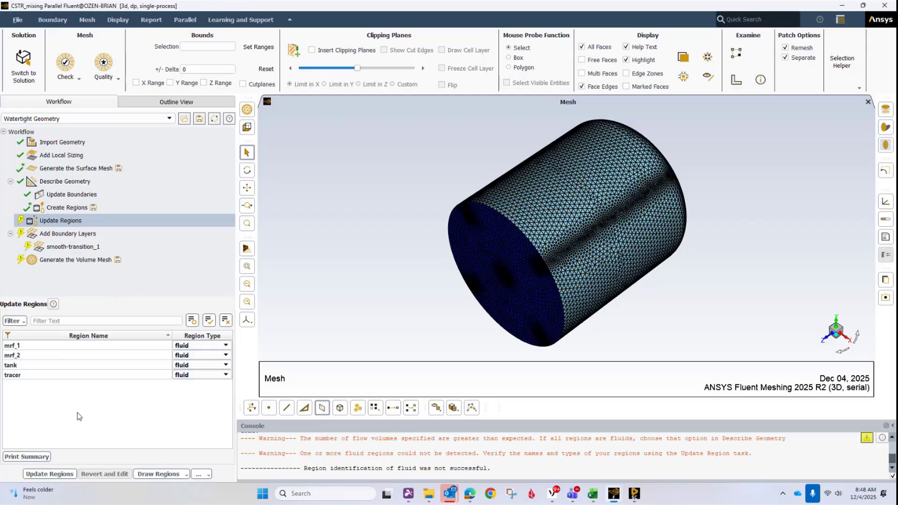
pyautogui.click(56, 474)
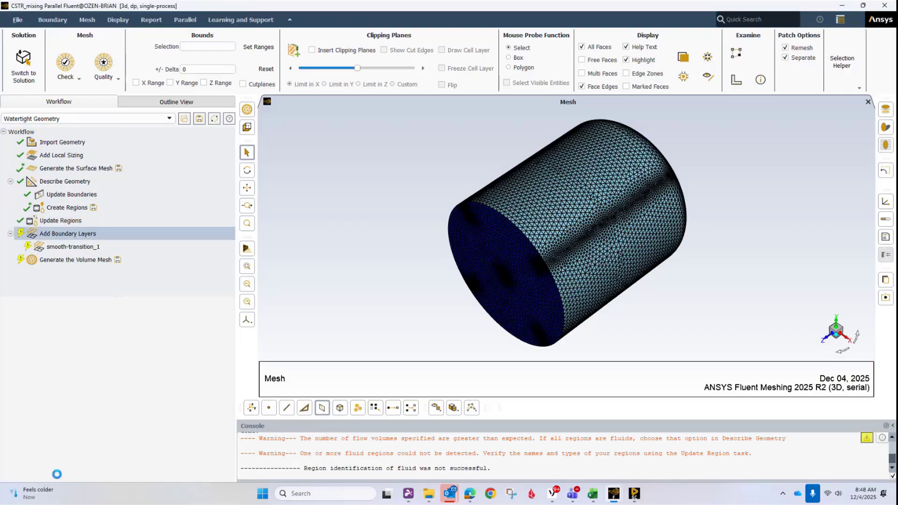
# - Add 3 smooth-transition boundary layers on walls only, and generate the poly-hexcore volume mesh with 6 to 24 mm cell lengths
pyautogui.click(67, 246)
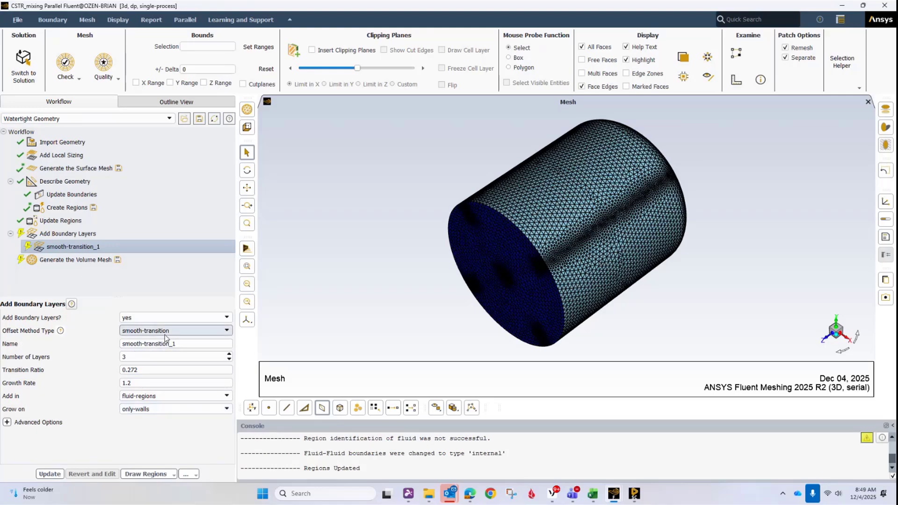
pyautogui.click(50, 474)
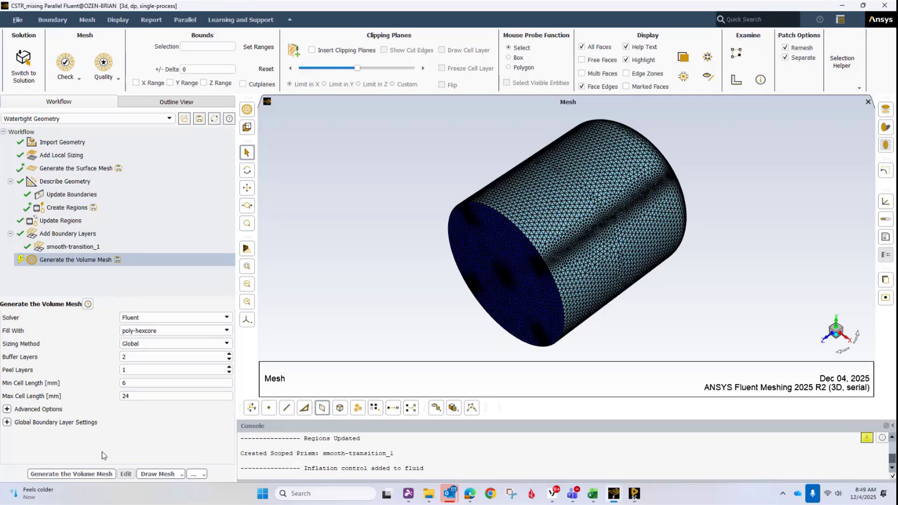
pyautogui.click(92, 474)
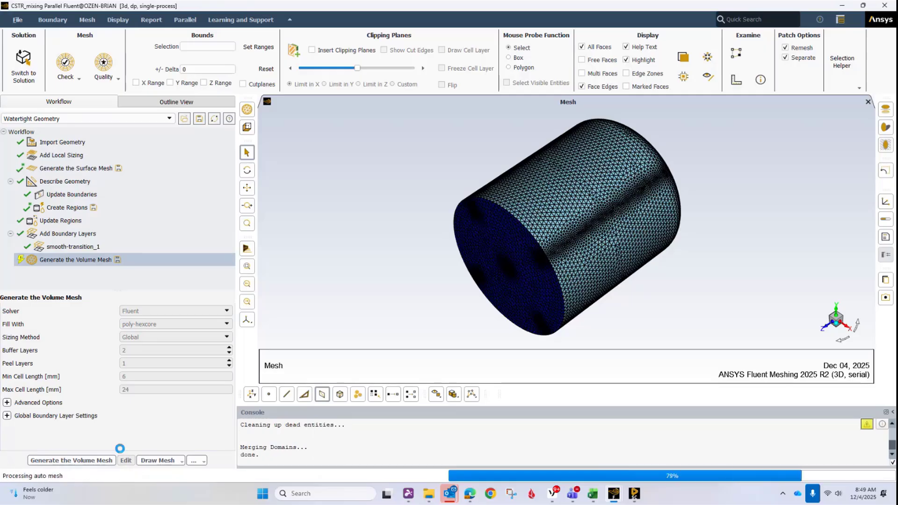
# - Examine the clipped volume mesh looking along the X axis with the tank upright and its domed end down
pyautogui.moveTo(389, 257); pyautogui.dragTo(377, 137, button='middle')
pyautogui.moveTo(790, 242); pyautogui.dragTo(884, 266, button='middle')
pyautogui.click(843, 332)
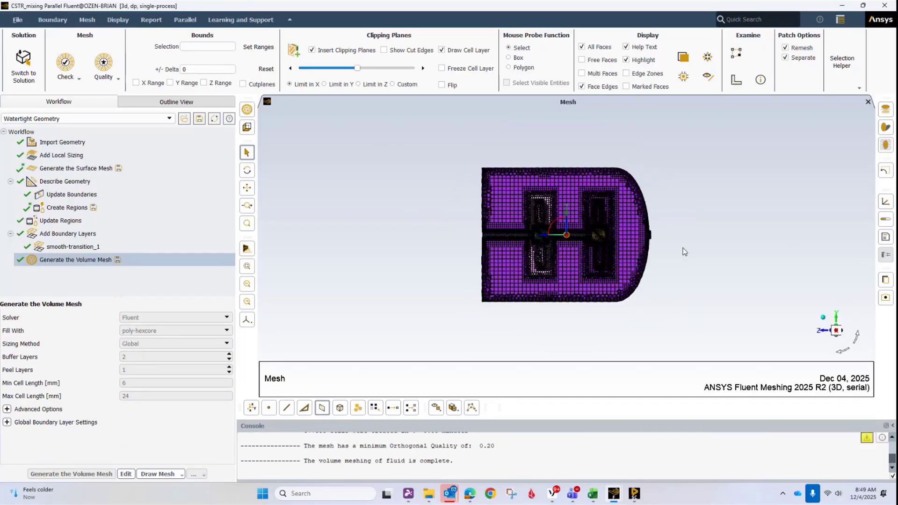
pyautogui.click(857, 338)
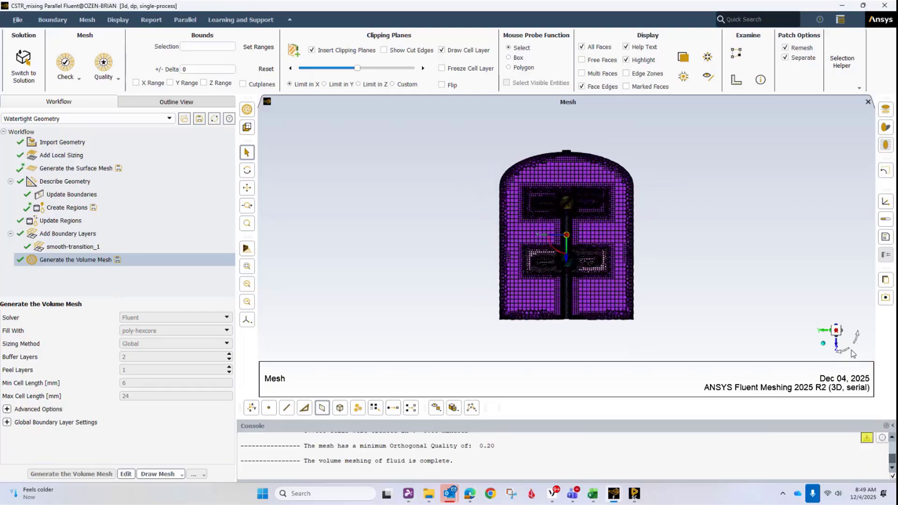
pyautogui.click(843, 352)
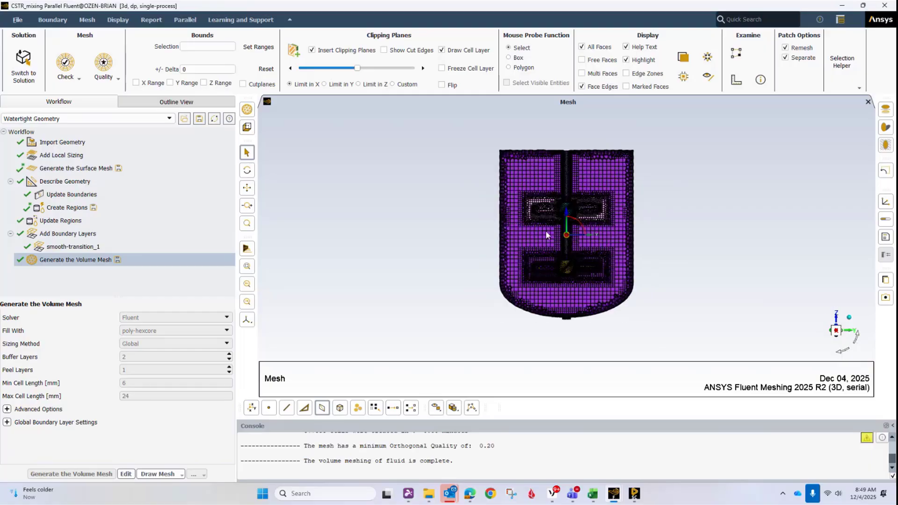
# - Examine the clipped volume mesh around the upper impeller, shaft and tank top, and the minimum orthogonal quality reported in the console
pyautogui.scroll(5, 536, 212)
pyautogui.scroll(8, 543, 198)
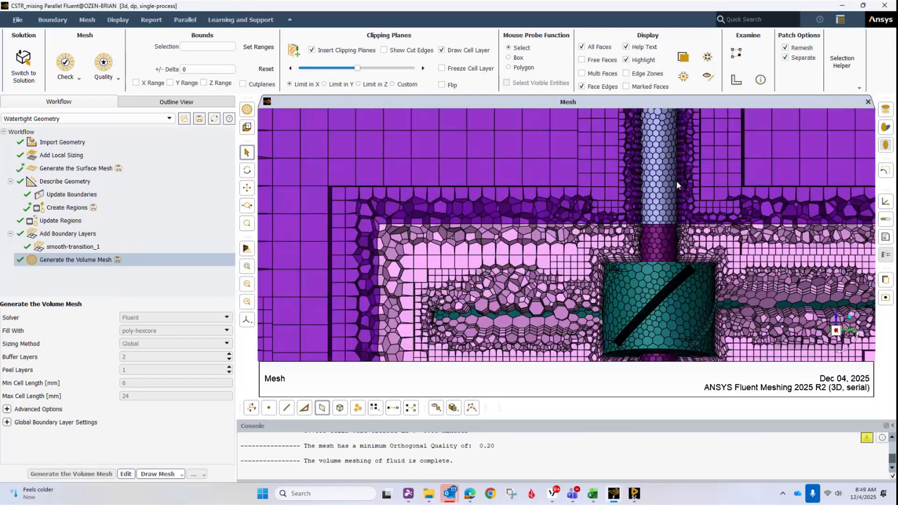
pyautogui.scroll(-8, 607, 265)
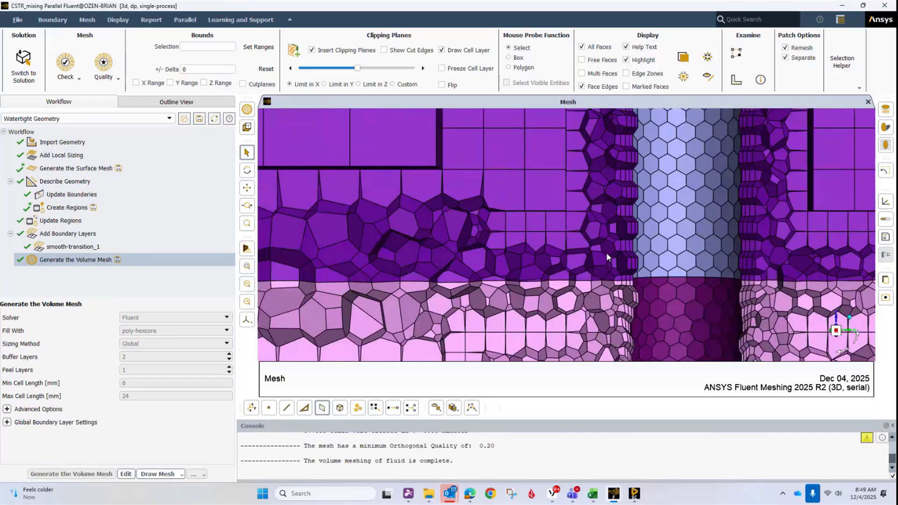
pyautogui.scroll(5, 527, 311)
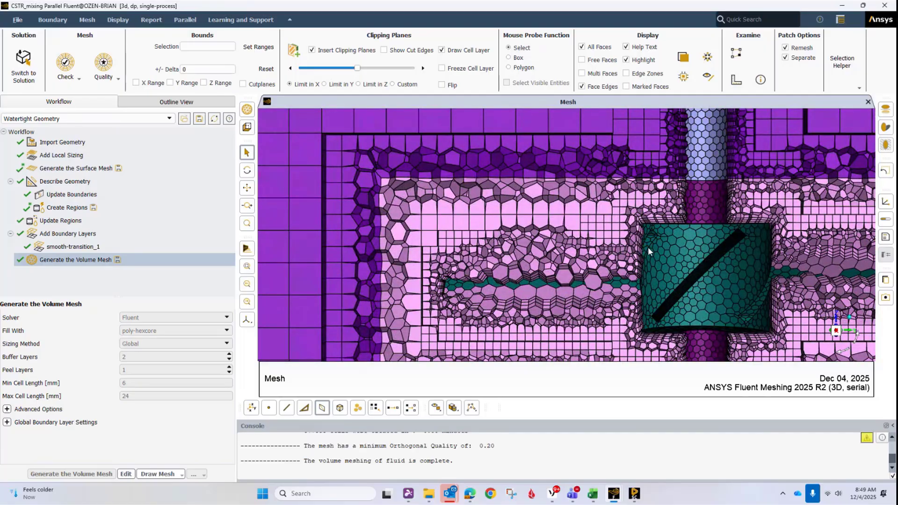
pyautogui.scroll(-7, 633, 236)
pyautogui.scroll(6, 624, 188)
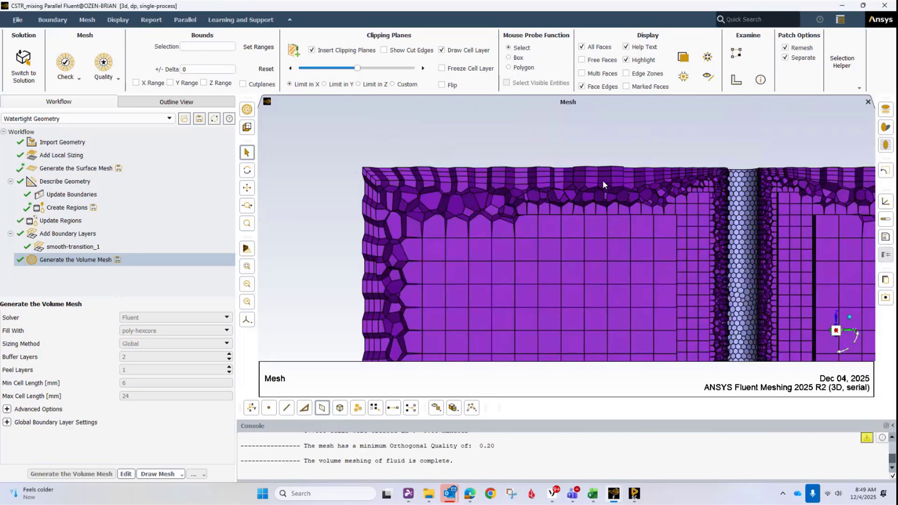
pyautogui.scroll(-3, 539, 181)
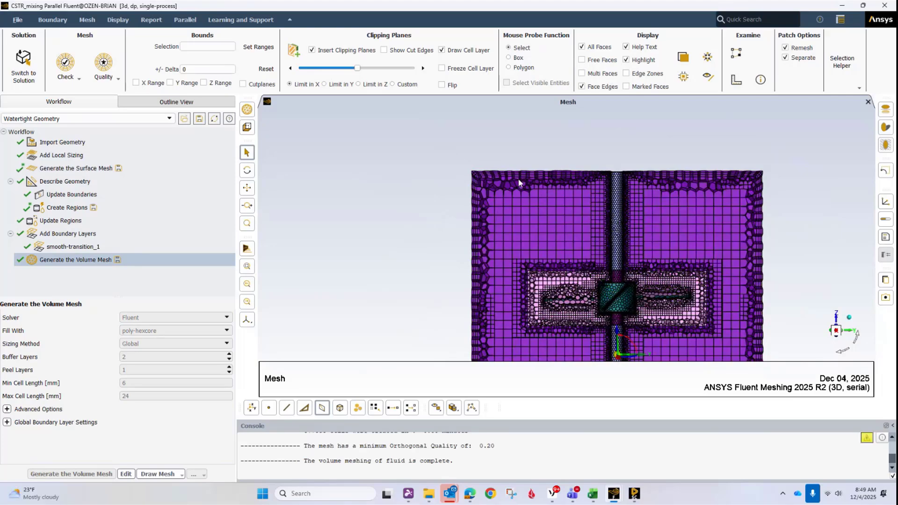
pyautogui.scroll(-3, 424, 193)
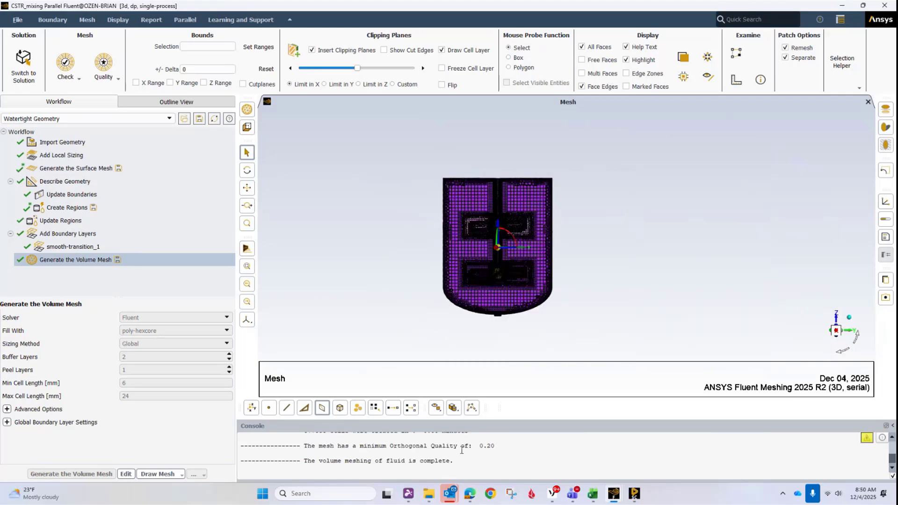
pyautogui.moveTo(390, 447); pyautogui.dragTo(495, 446)
pyautogui.click(518, 446)
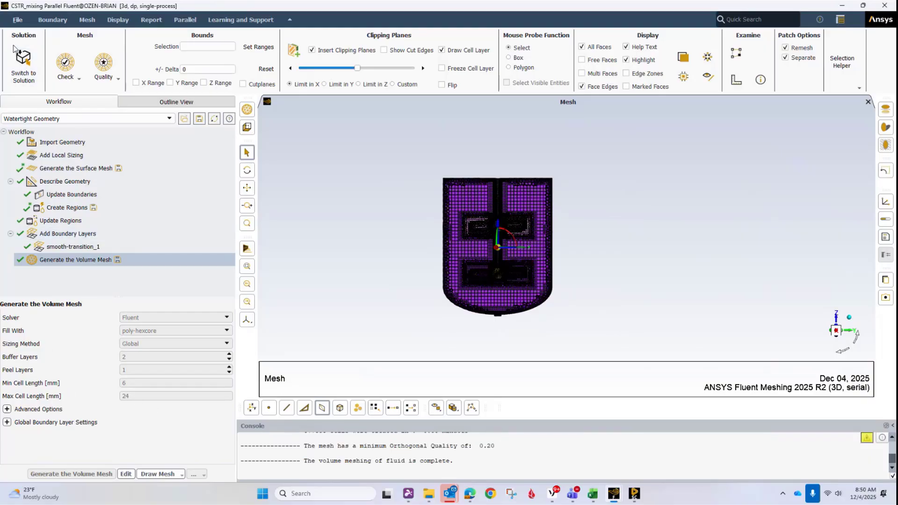
# - Switch from meshing to solution mode with the generated volume mesh
pyautogui.click(25, 71)
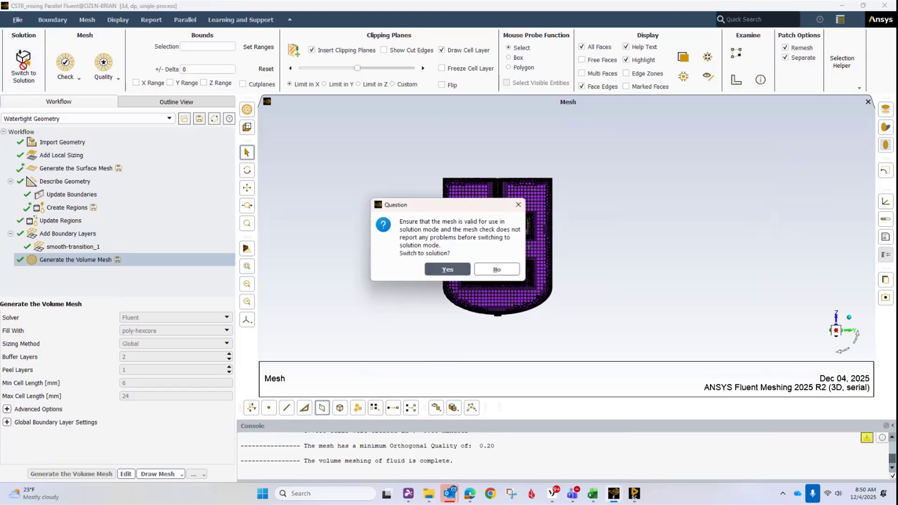
pyautogui.click(450, 270)
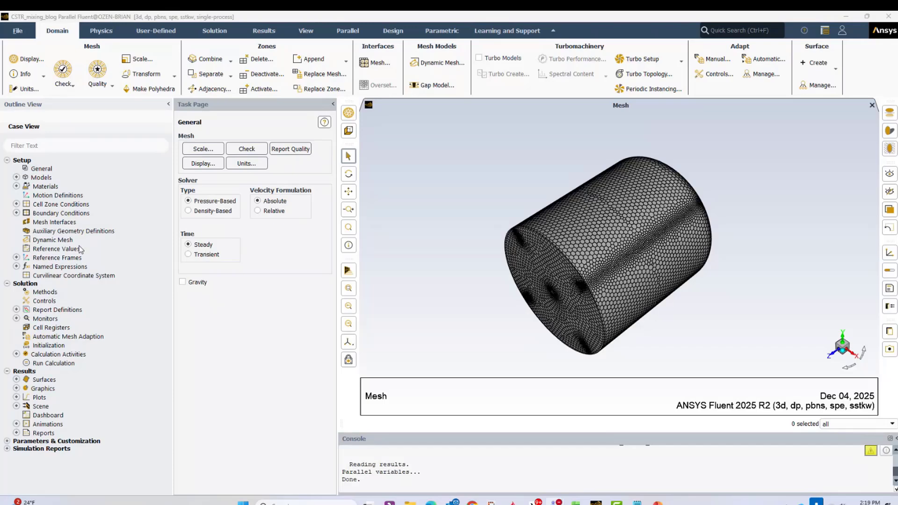
# - Review the Species Transport model, its mixture-template properties and the selected species, keeping the existing settings
pyautogui.click(16, 178)
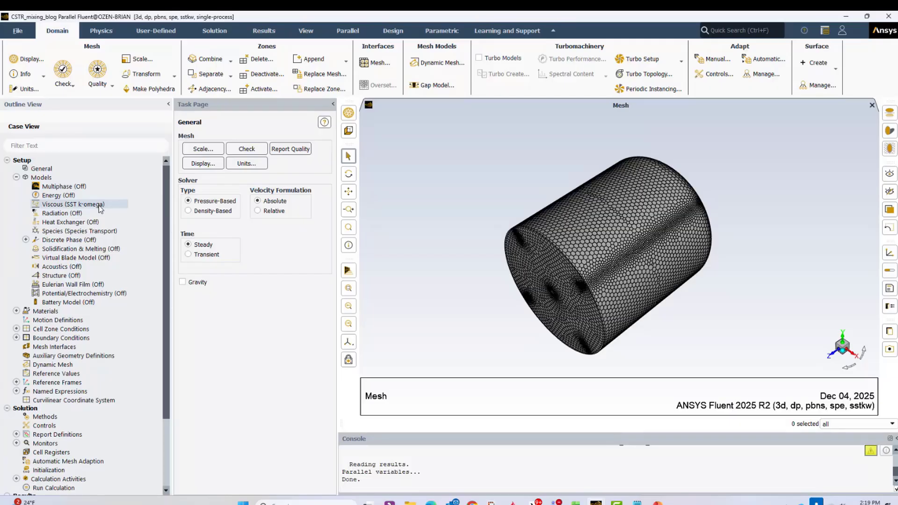
pyautogui.doubleClick(81, 232)
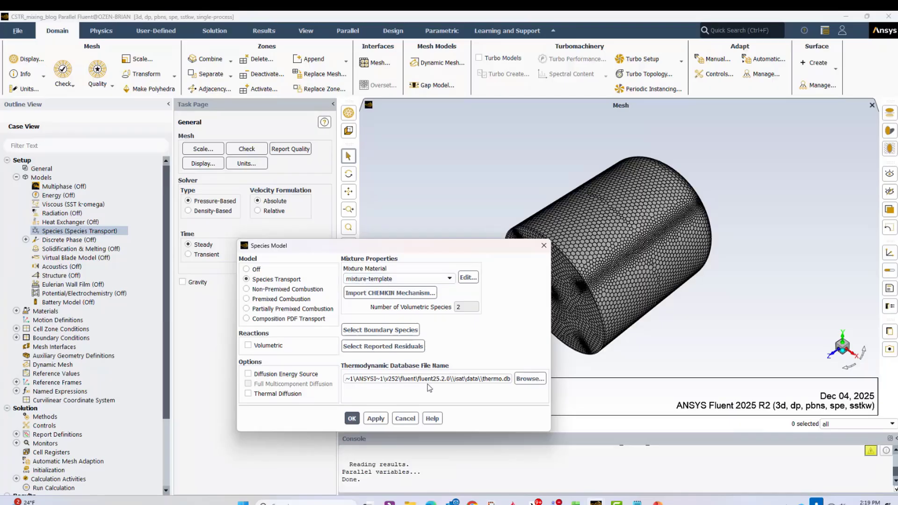
pyautogui.click(465, 277)
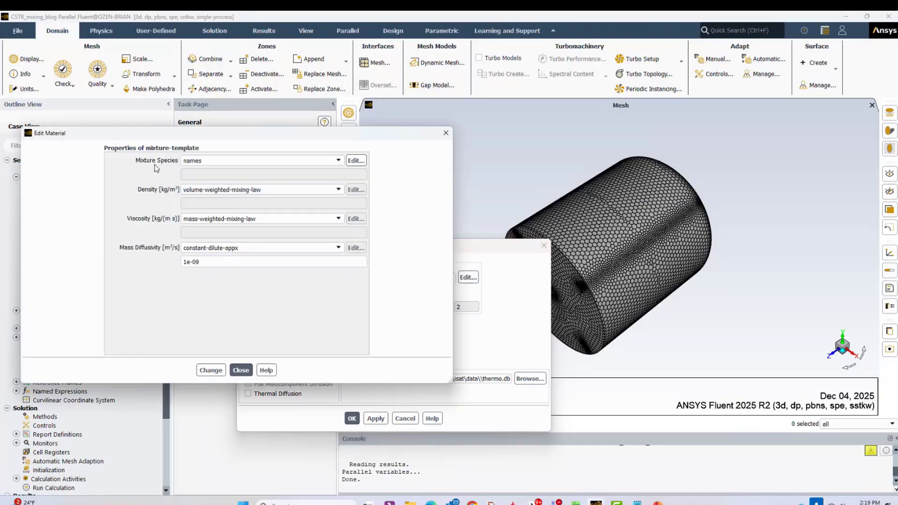
pyautogui.click(356, 160)
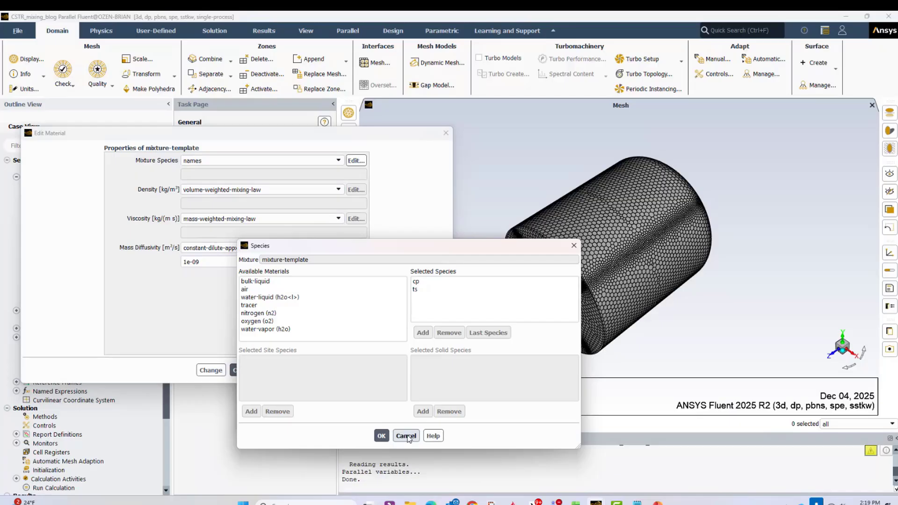
pyautogui.click(381, 435)
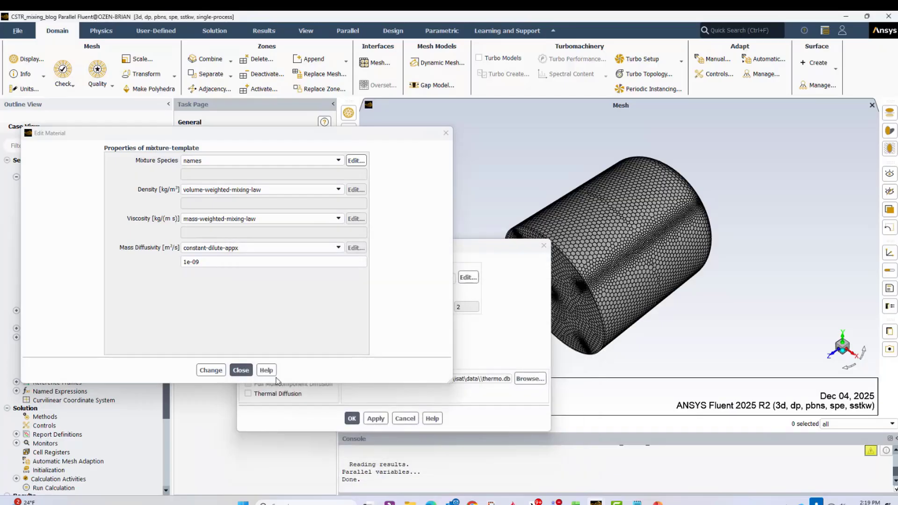
pyautogui.click(241, 370)
pyautogui.click(352, 418)
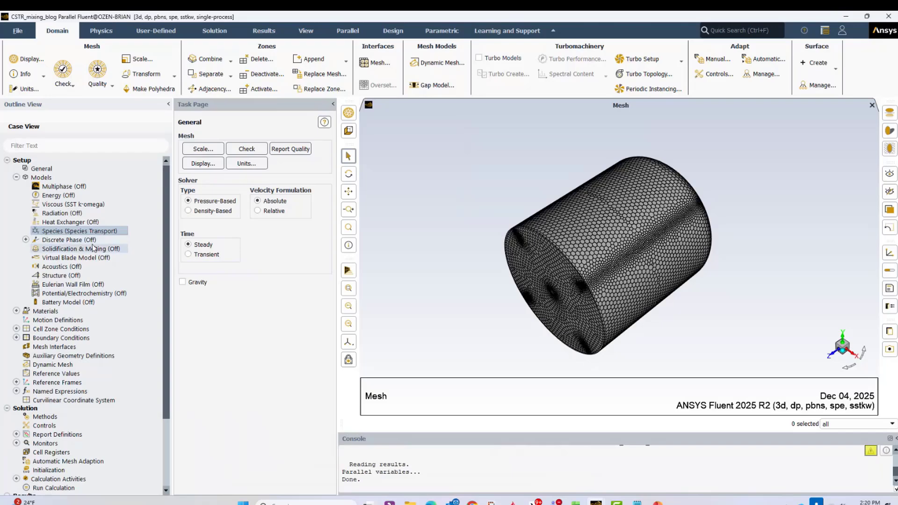
# - Review the mixture-template material's density, viscosity and mass diffusivity definitions under the mixture materials
pyautogui.scroll(-4, 81, 300)
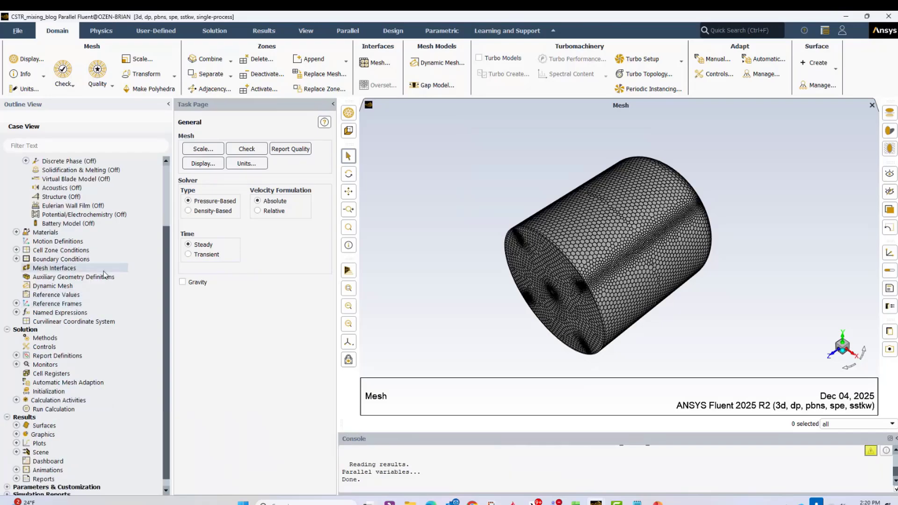
pyautogui.click(16, 223)
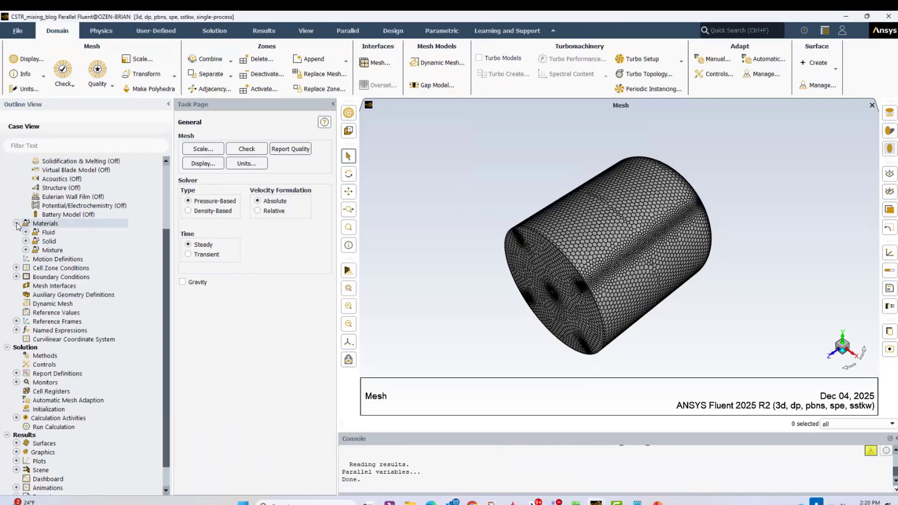
pyautogui.click(26, 250)
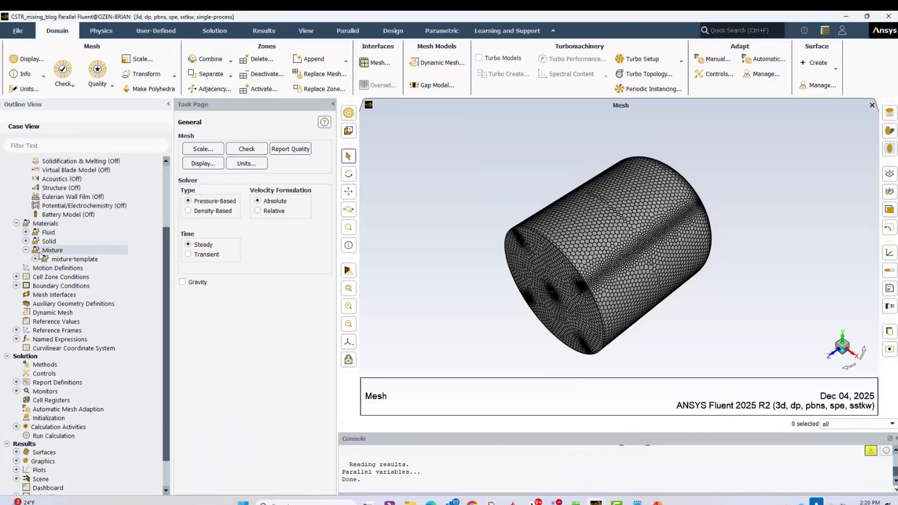
pyautogui.doubleClick(62, 260)
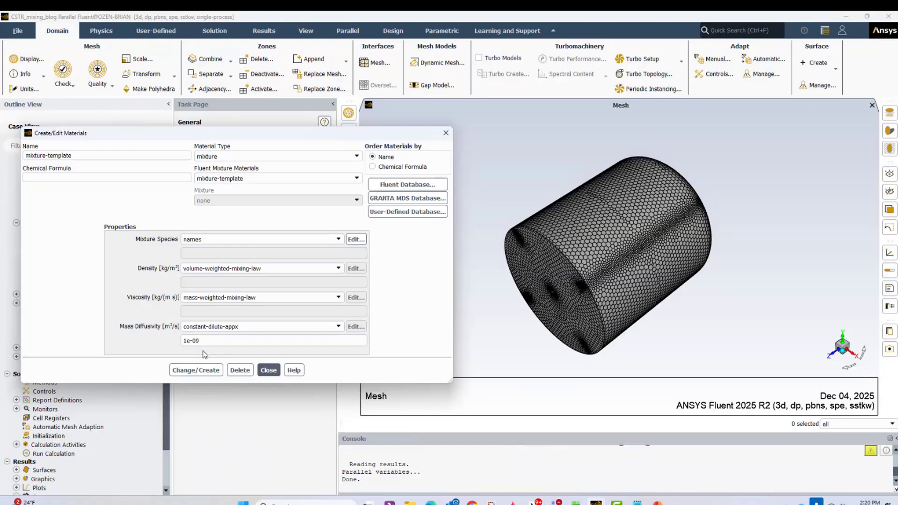
pyautogui.click(268, 371)
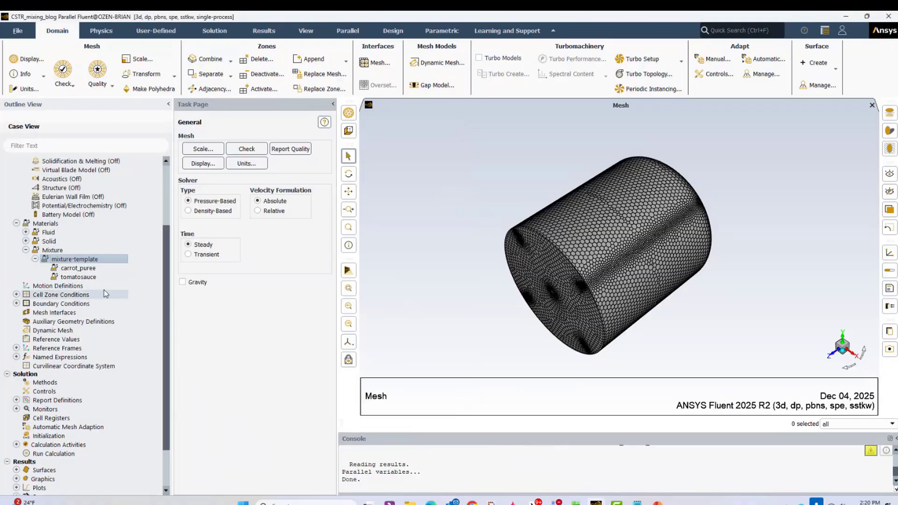
# - Review the carrot_puree material's properties and the available viscosity models, leaving them as defined
pyautogui.doubleClick(78, 268)
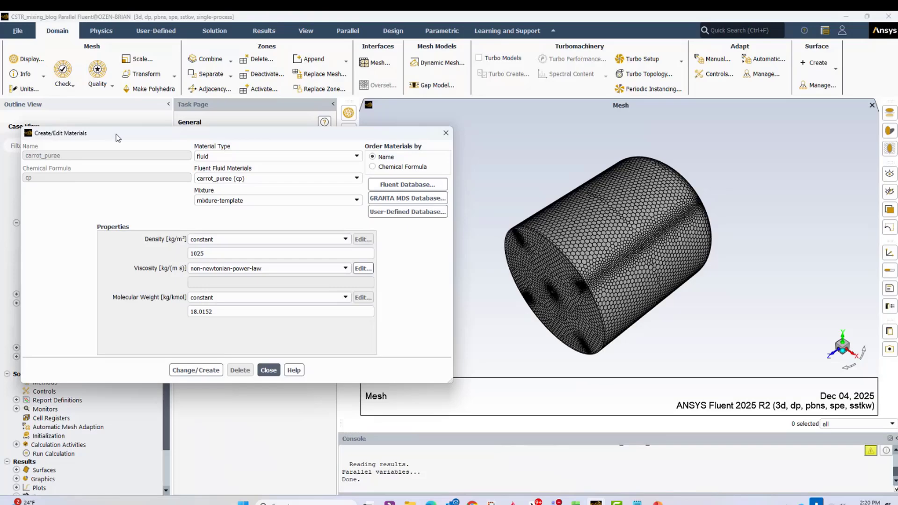
pyautogui.moveTo(118, 137); pyautogui.dragTo(206, 143)
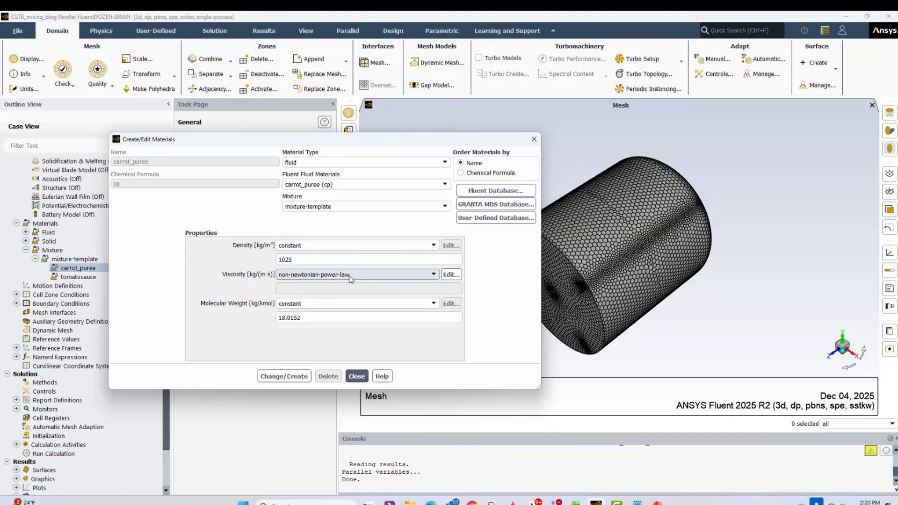
pyautogui.click(434, 274)
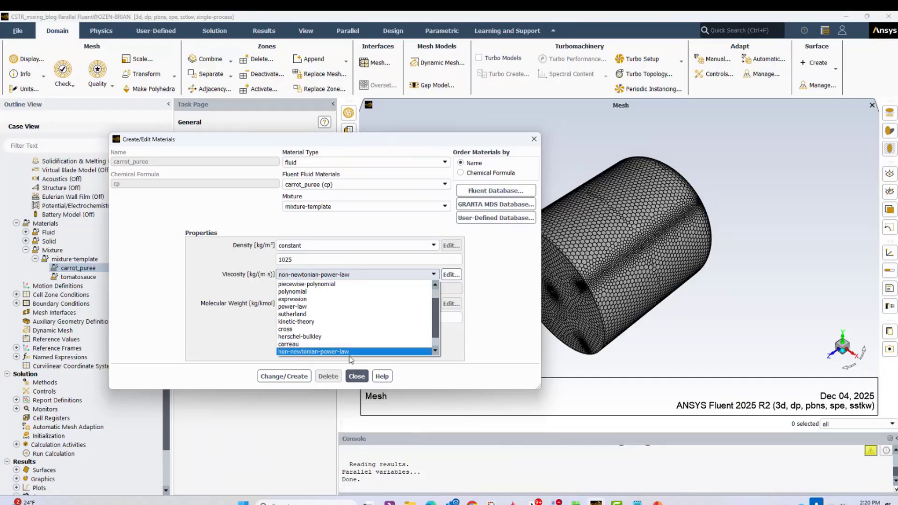
pyautogui.click(358, 379)
pyautogui.click(357, 380)
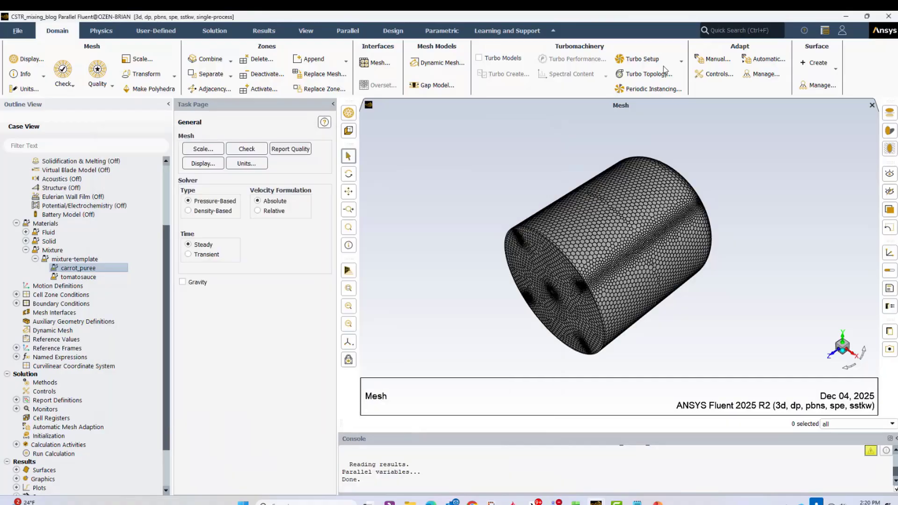
# - Search the commands for "newton" and enable turbulence for non-Newtonian fluids with the turb-non-newtonian? text command
pyautogui.click(734, 29)
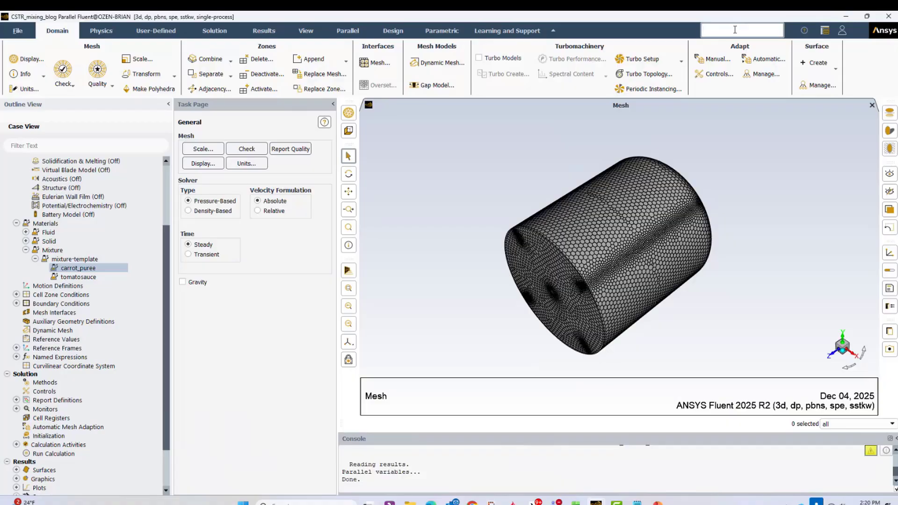
pyautogui.write('newton')
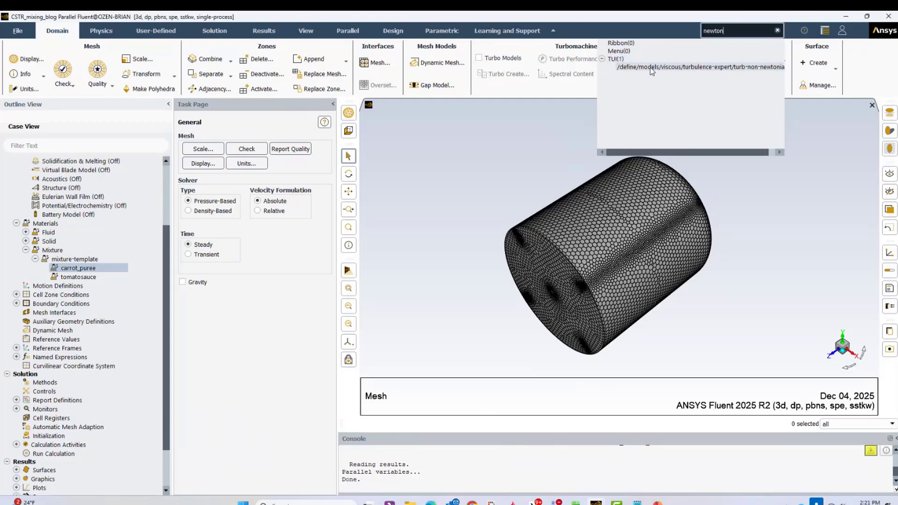
pyautogui.click(651, 69)
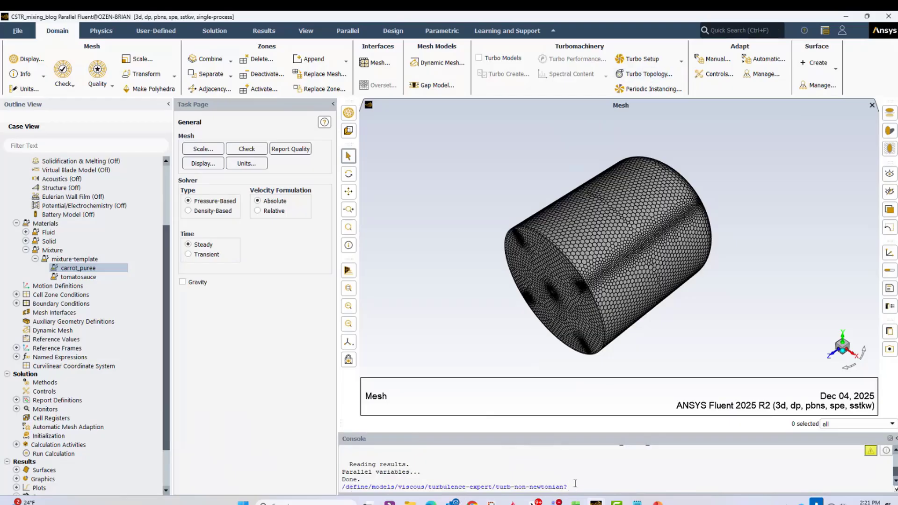
pyautogui.press('Return')
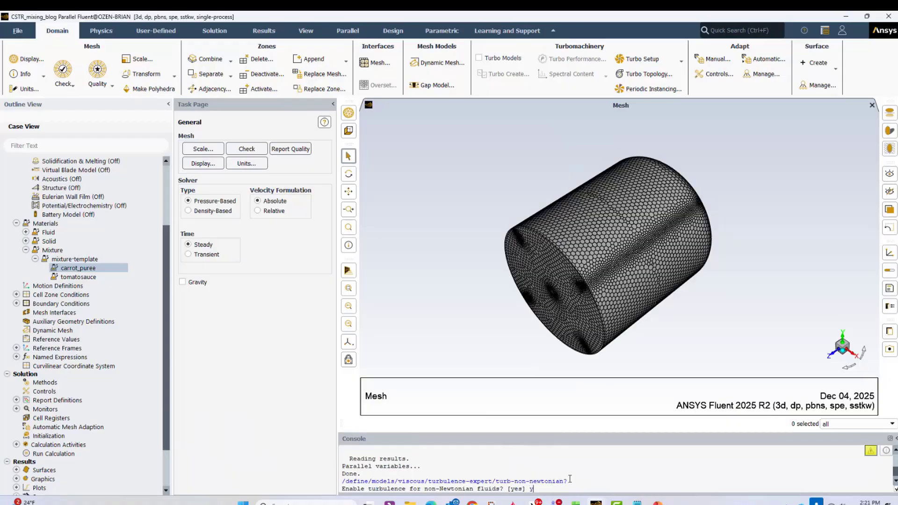
pyautogui.press('Return')
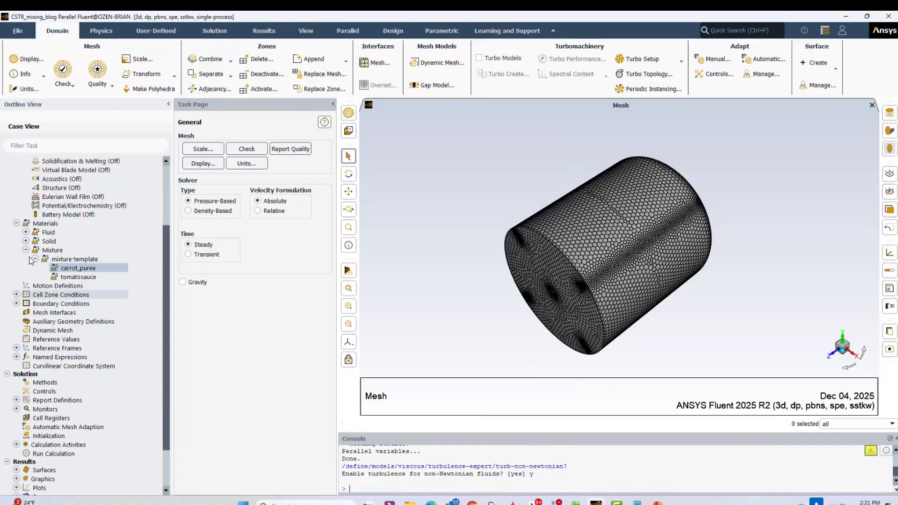
# - Open the carrot_puree non-Newtonian power-law viscosity settings and set the plotted strain rate range from 0.1 to 100 s^-1
pyautogui.doubleClick(70, 268)
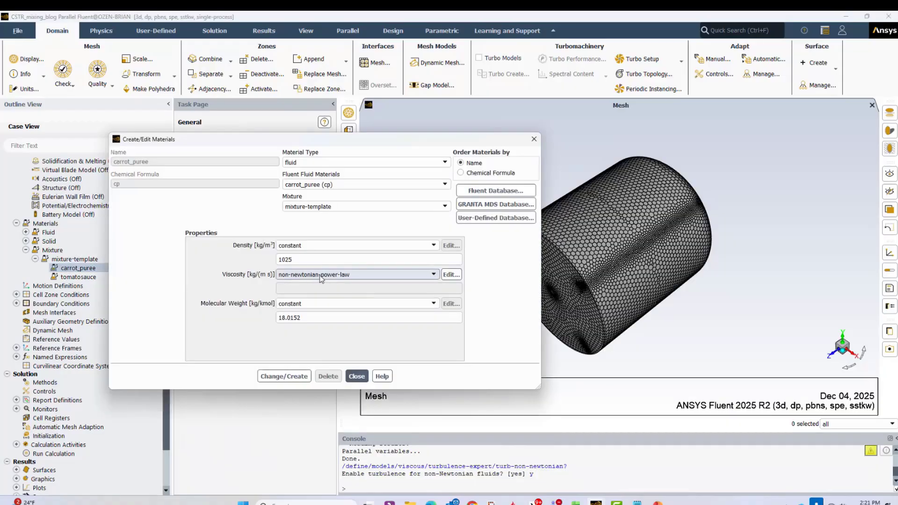
pyautogui.click(452, 275)
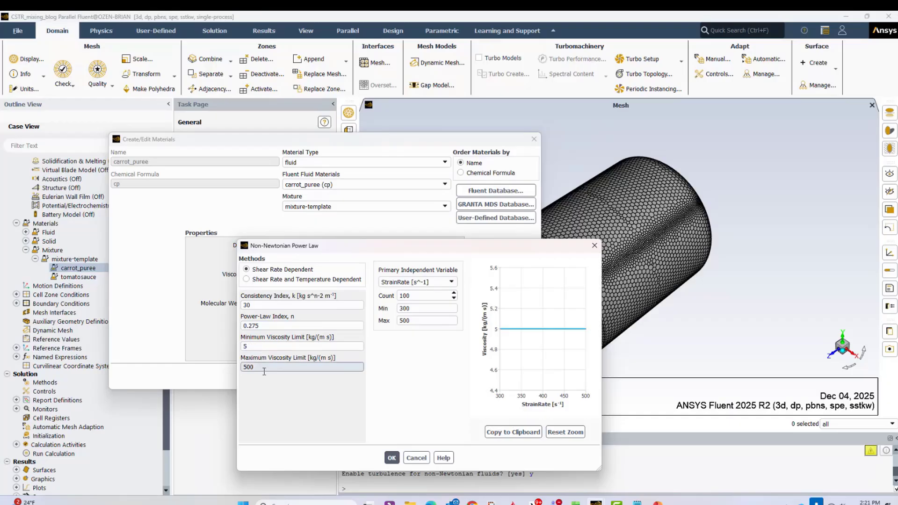
pyautogui.doubleClick(417, 308)
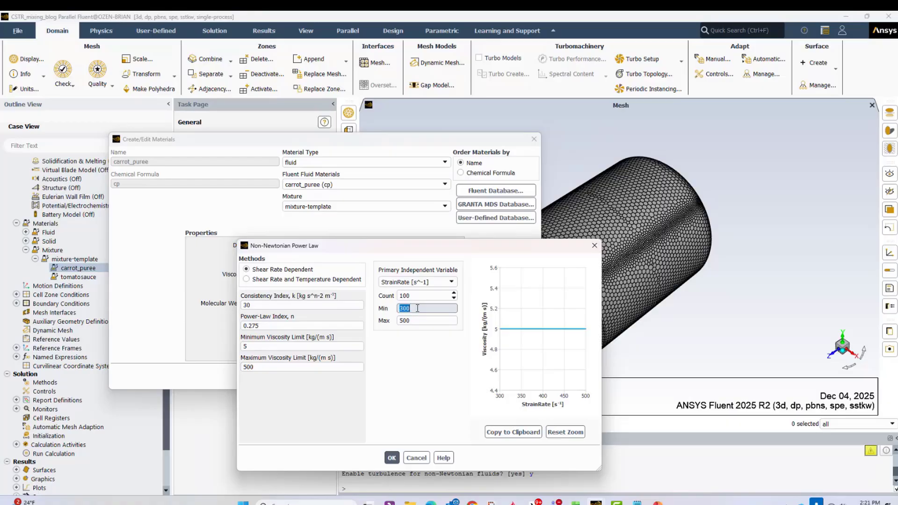
pyautogui.write('.1')
pyautogui.press('Tab')
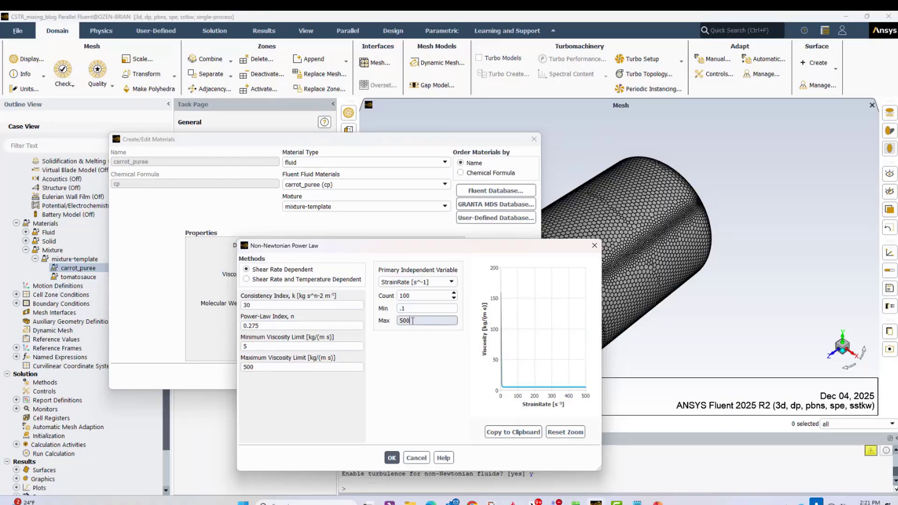
pyautogui.doubleClick(414, 321)
pyautogui.write('10')
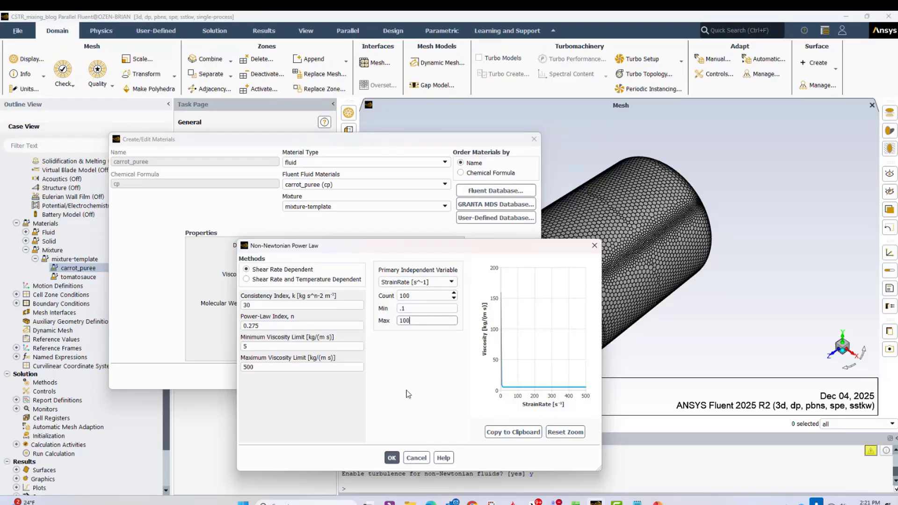
pyautogui.write('0')
pyautogui.press('Tab')
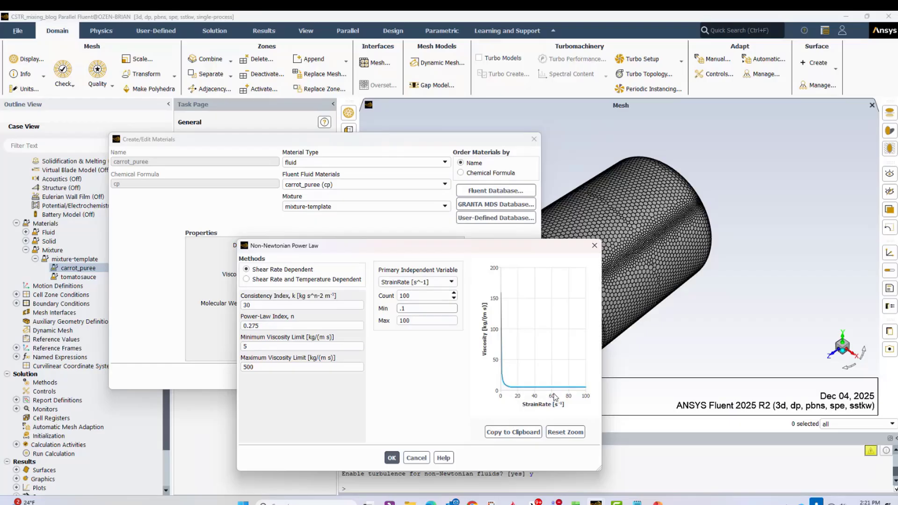
# - Dismiss the carrot_puree power-law and material settings without saving, and review the tomatosauce material's density, viscosity and molecular weight definitions
pyautogui.click(421, 460)
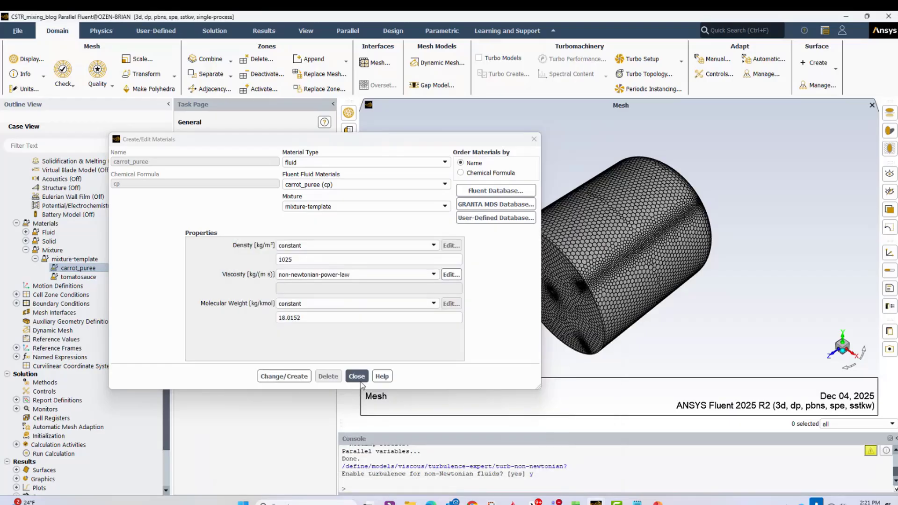
pyautogui.click(358, 377)
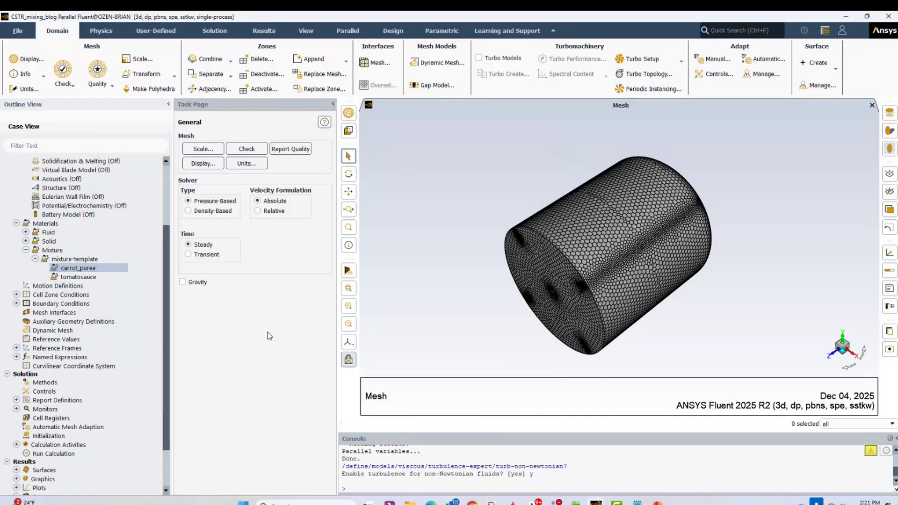
pyautogui.doubleClick(78, 276)
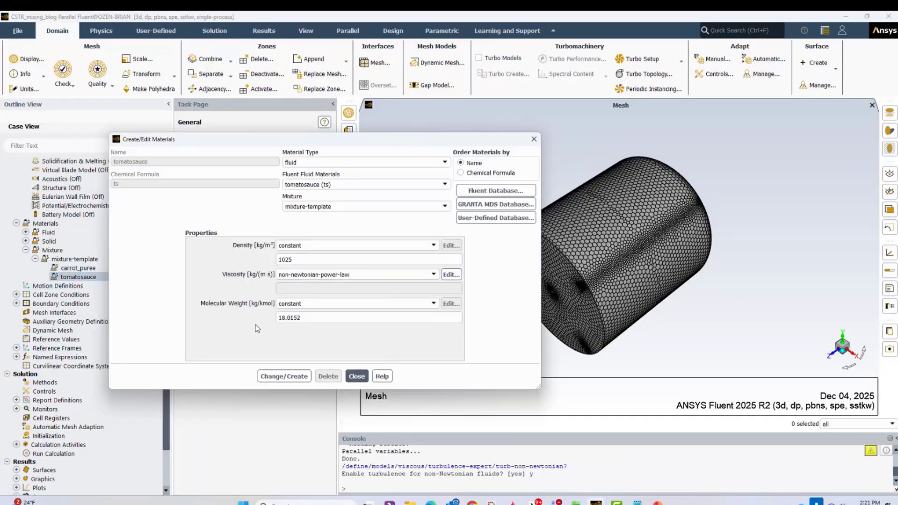
pyautogui.click(356, 376)
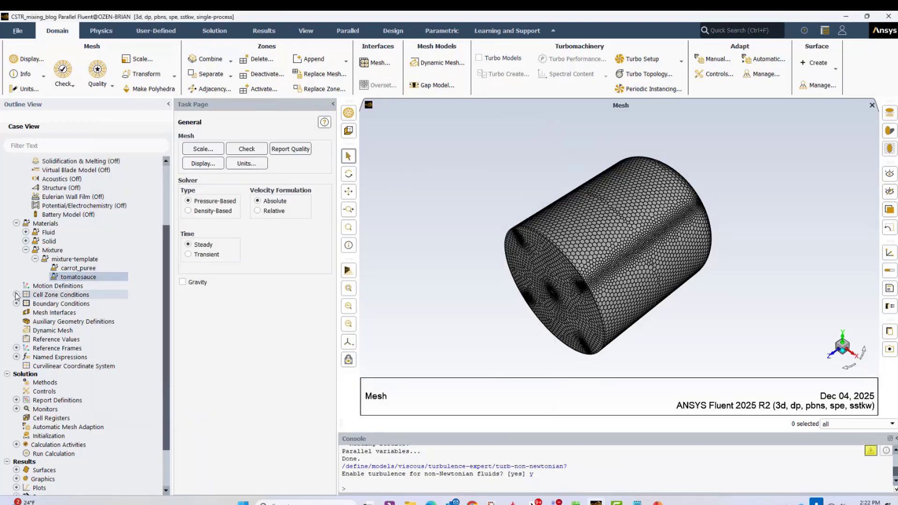
# - Review the frame motion, rotation axis and rotational speed settings of the mrf_1 and mrf_2 fluid cell zones
pyautogui.click(17, 295)
pyautogui.click(26, 303)
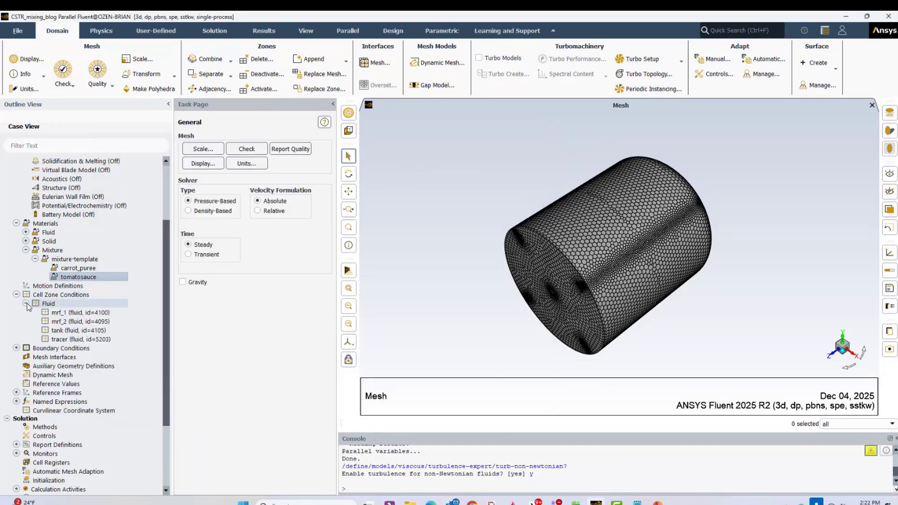
pyautogui.scroll(-2, 85, 343)
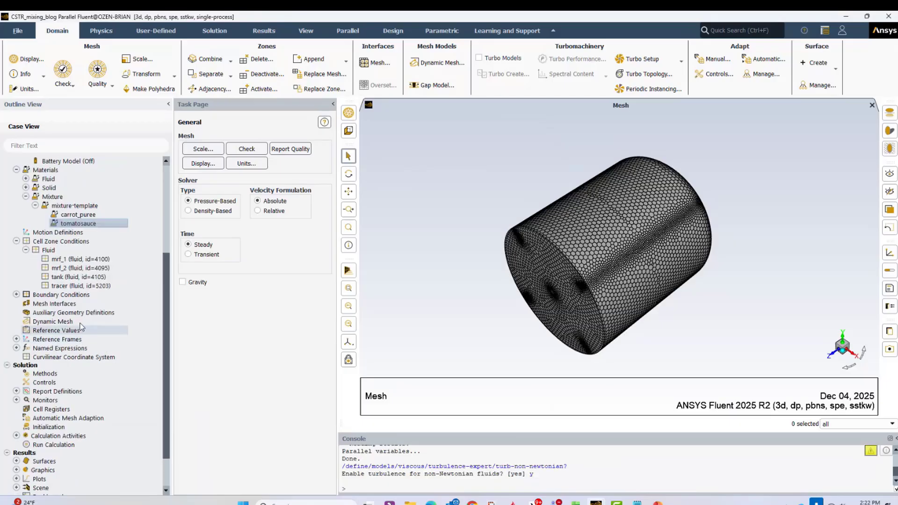
pyautogui.doubleClick(59, 258)
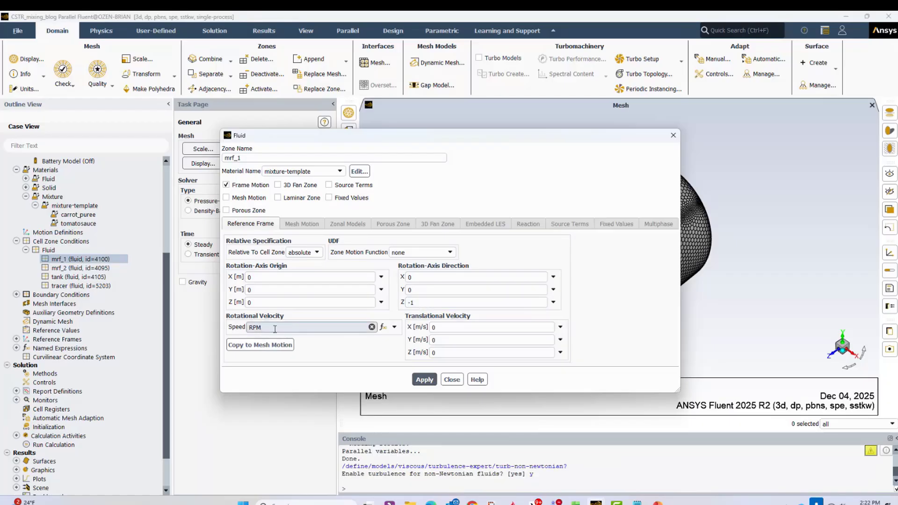
pyautogui.click(452, 380)
pyautogui.click(66, 268)
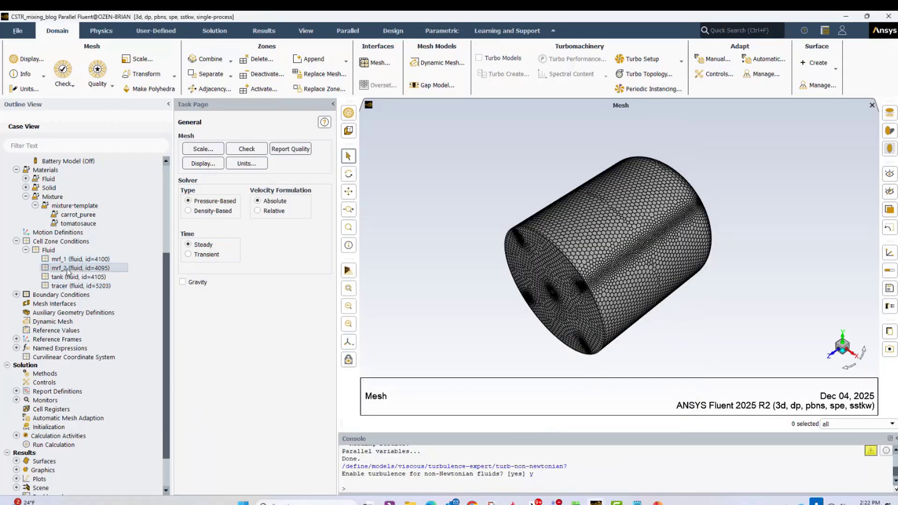
pyautogui.doubleClick(66, 268)
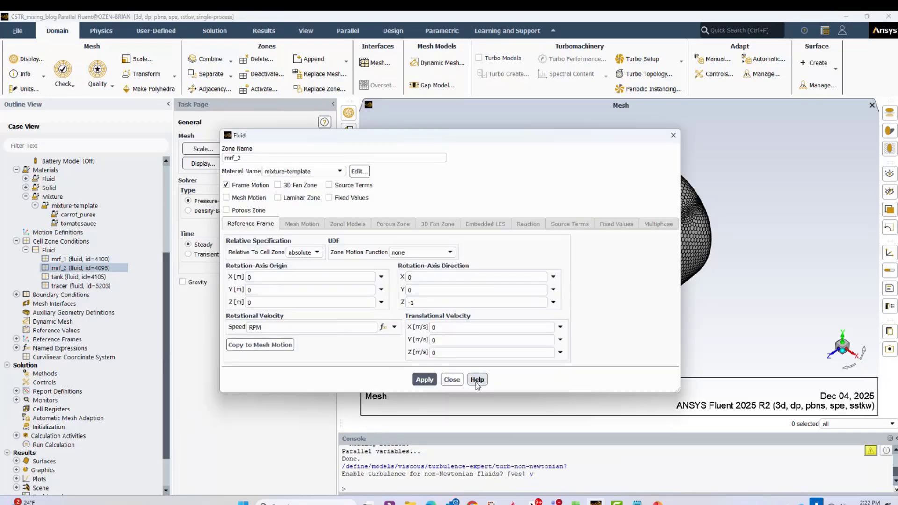
pyautogui.click(452, 380)
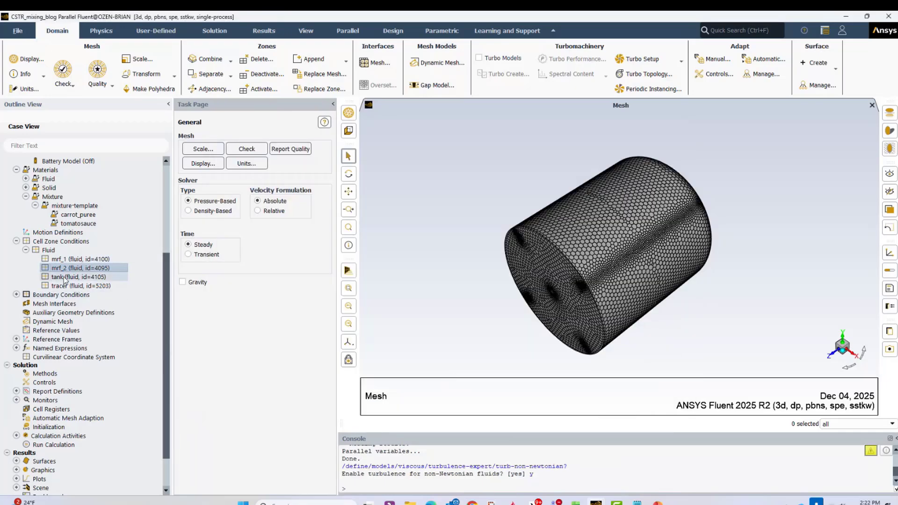
# - Review the material and motion settings of the tank and tracer fluid cell zones, leaving them as defined
pyautogui.doubleClick(65, 276)
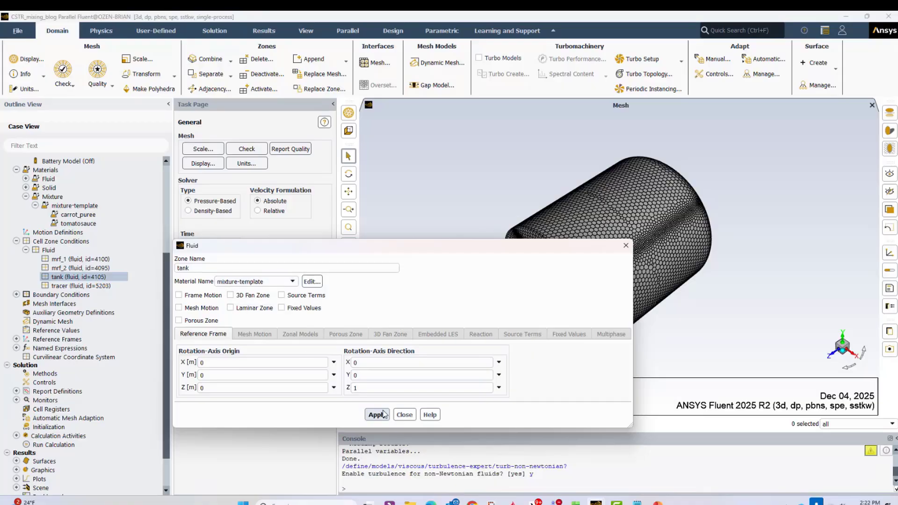
pyautogui.click(403, 415)
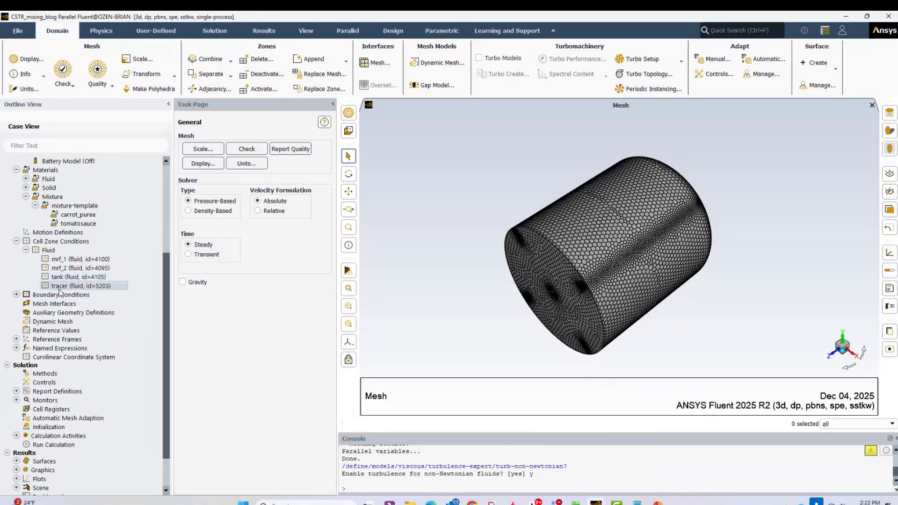
pyautogui.doubleClick(58, 286)
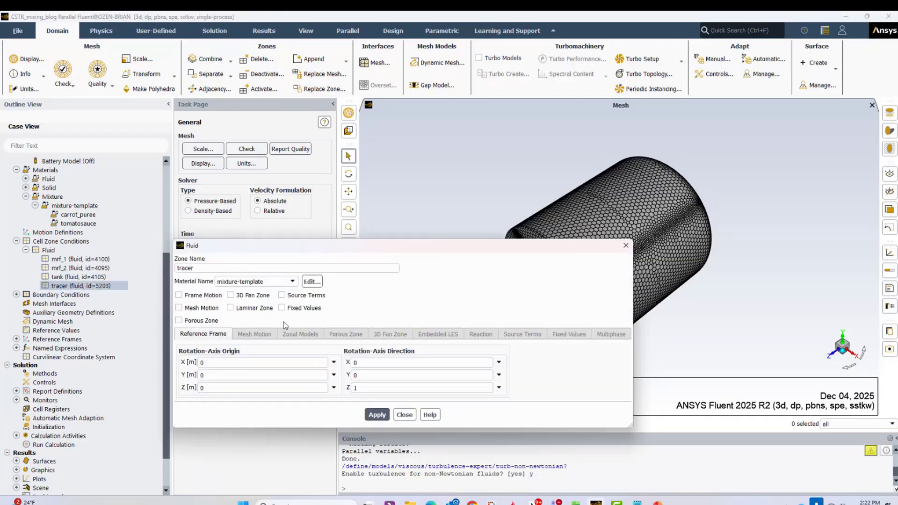
pyautogui.click(404, 414)
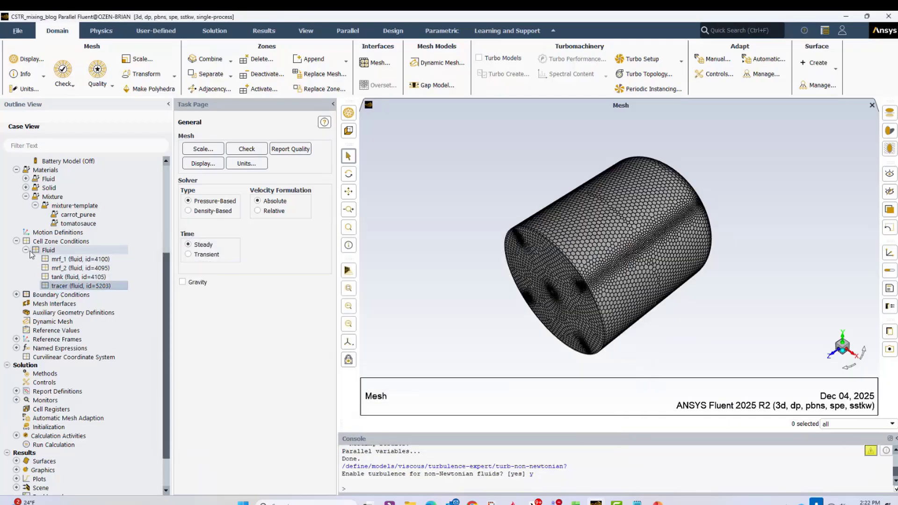
# - List the internal boundary conditions and select the interfaces from mrf_1-tank through tank-tracer
pyautogui.click(26, 249)
pyautogui.click(16, 259)
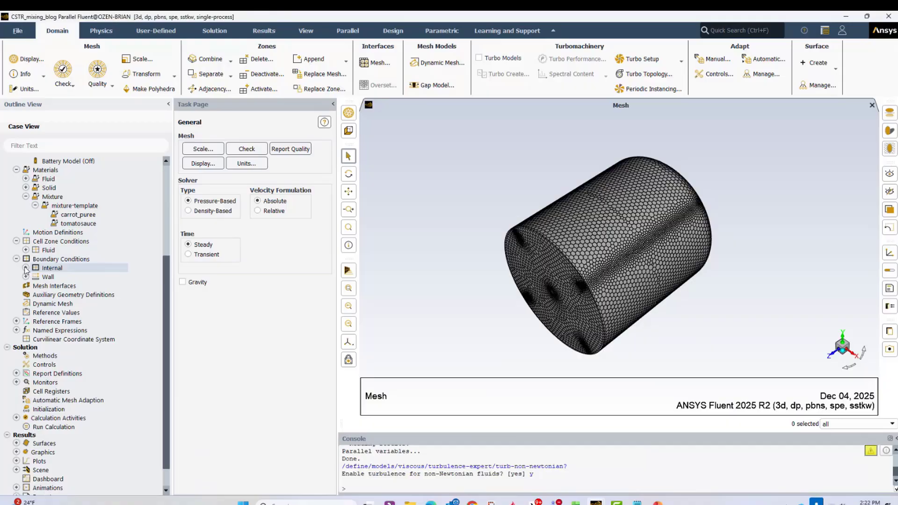
pyautogui.click(26, 268)
pyautogui.click(84, 312)
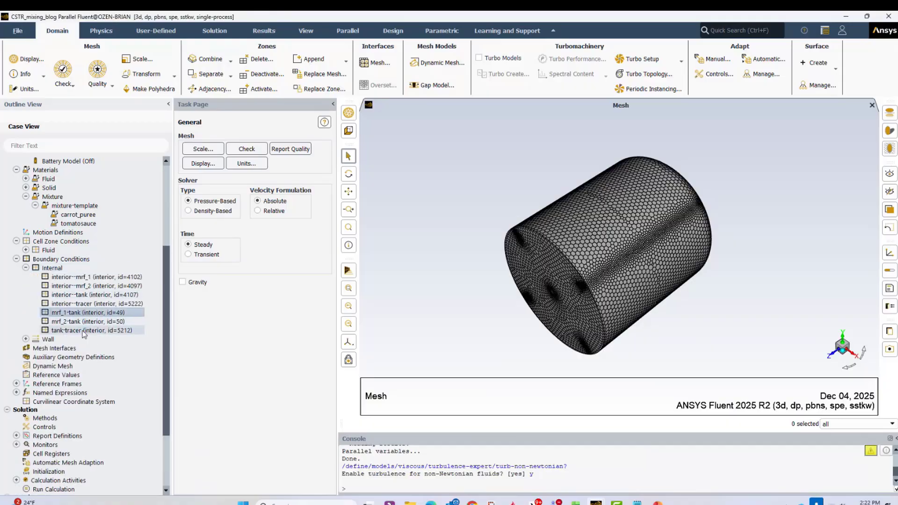
pyautogui.keyDown('shift'); pyautogui.click(83, 330); pyautogui.keyUp('shift')
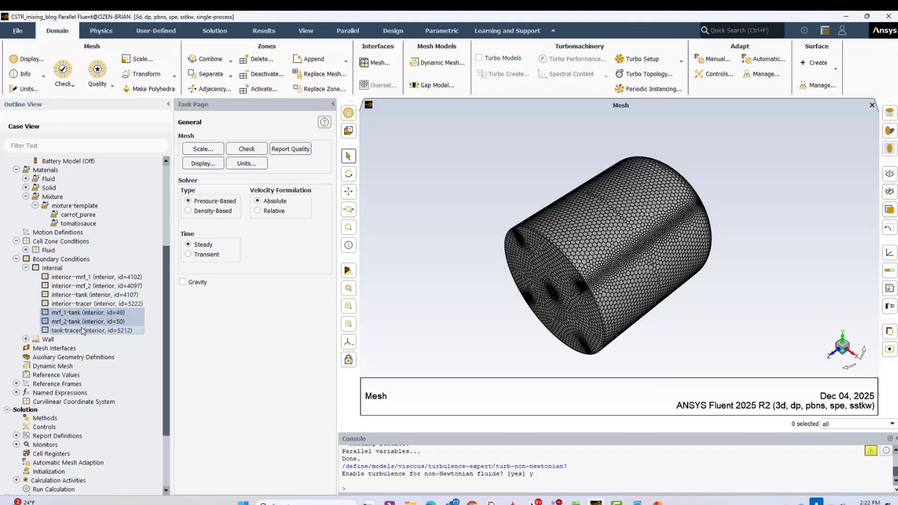
# - Review the bc-slipwall shear condition and orient the tank mesh upright to inspect its top surface
pyautogui.click(25, 339)
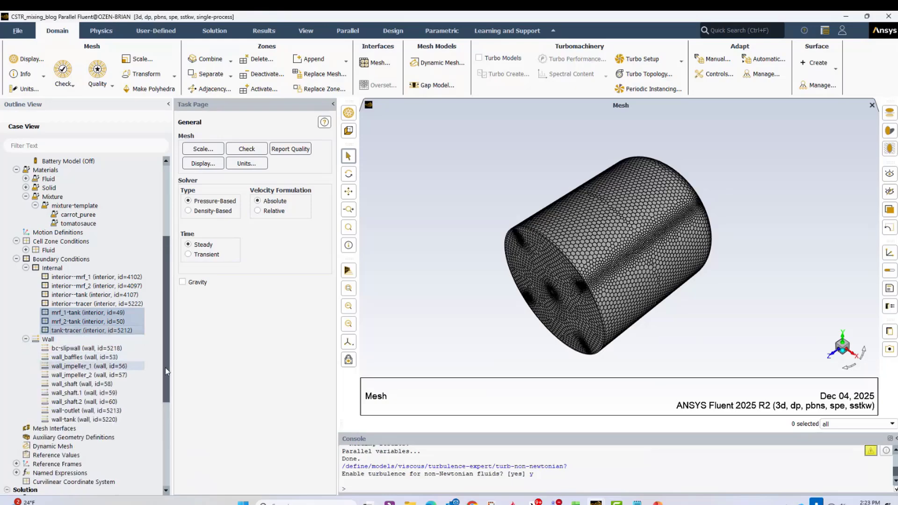
pyautogui.scroll(-3, 164, 366)
pyautogui.click(71, 271)
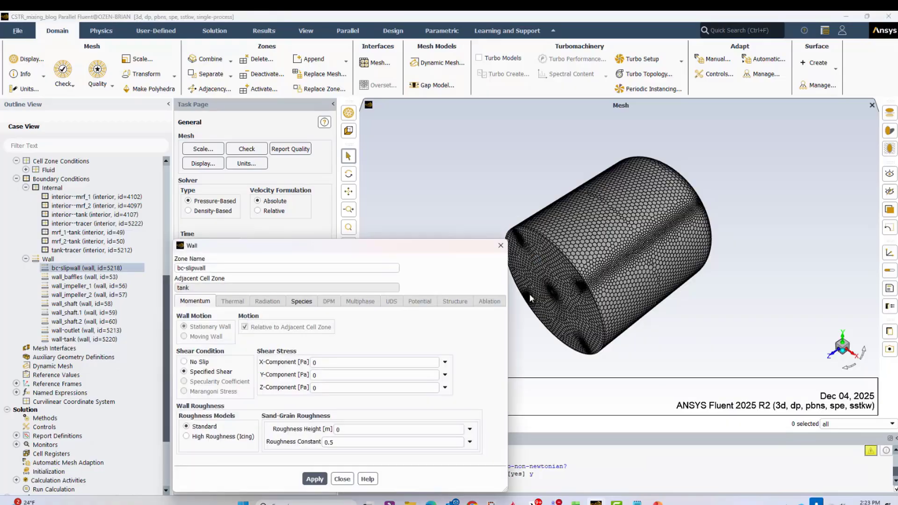
pyautogui.moveTo(537, 346); pyautogui.dragTo(636, 182, button='middle')
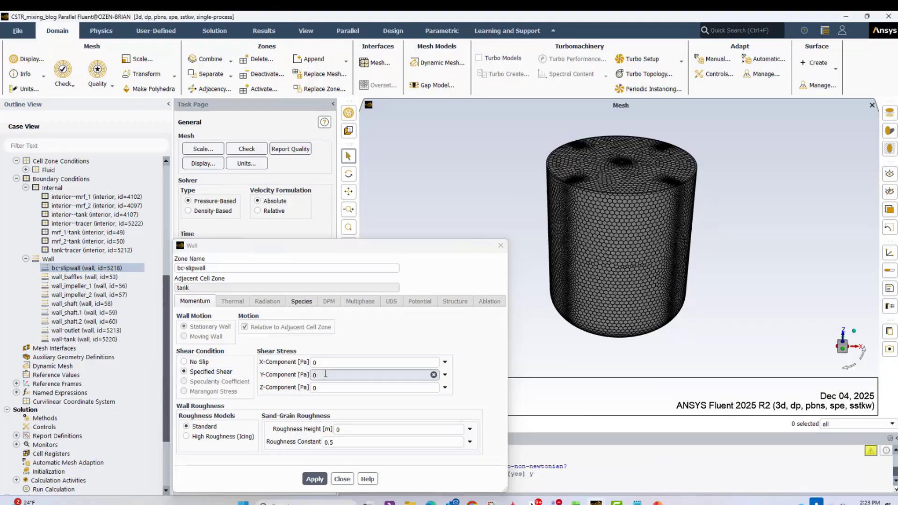
pyautogui.click(342, 478)
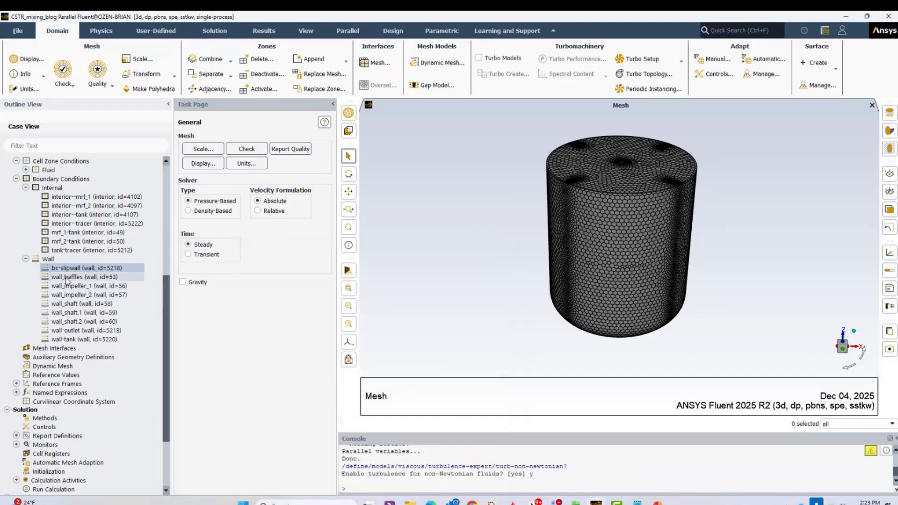
# - Review the wall motion and shear condition of the wall-tank boundary, leaving it as defined
pyautogui.click(73, 295)
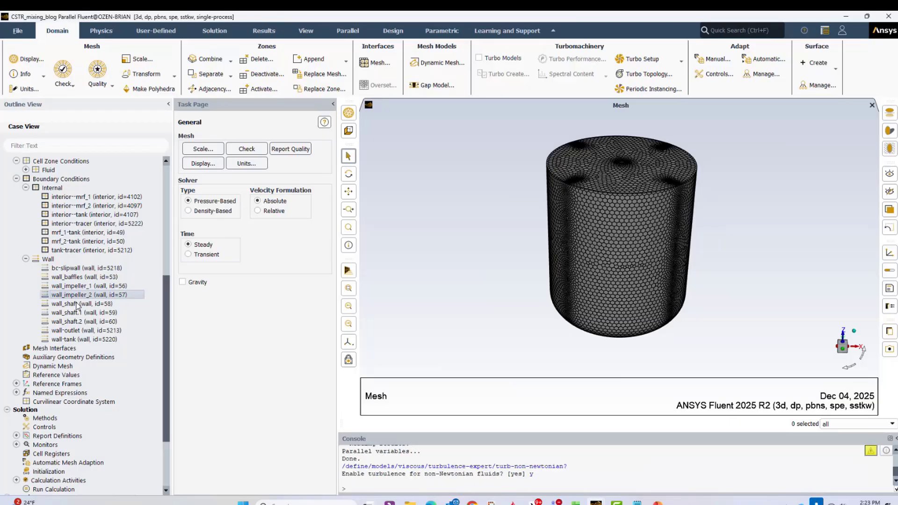
pyautogui.click(76, 341)
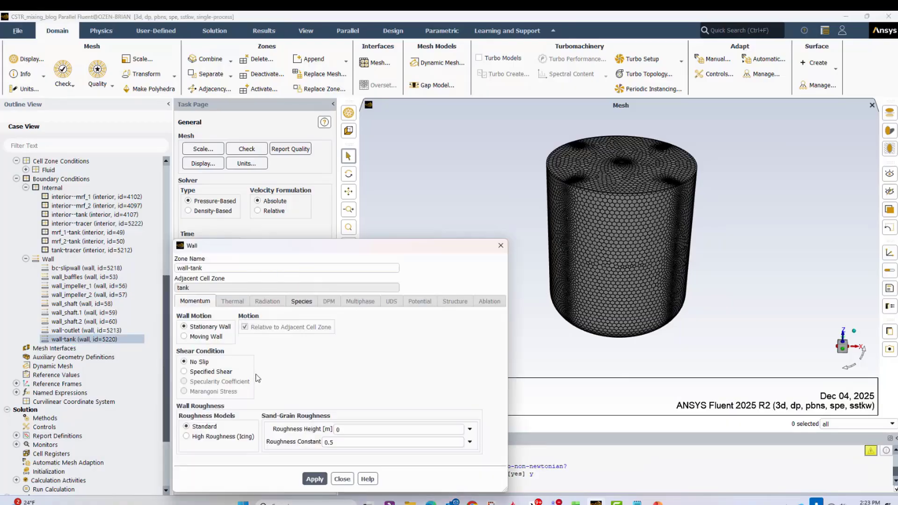
pyautogui.click(342, 479)
# - Display only the wall_shaft boundary in the graphics view and review its moving-wall rotation settings
pyautogui.rightClick(70, 304)
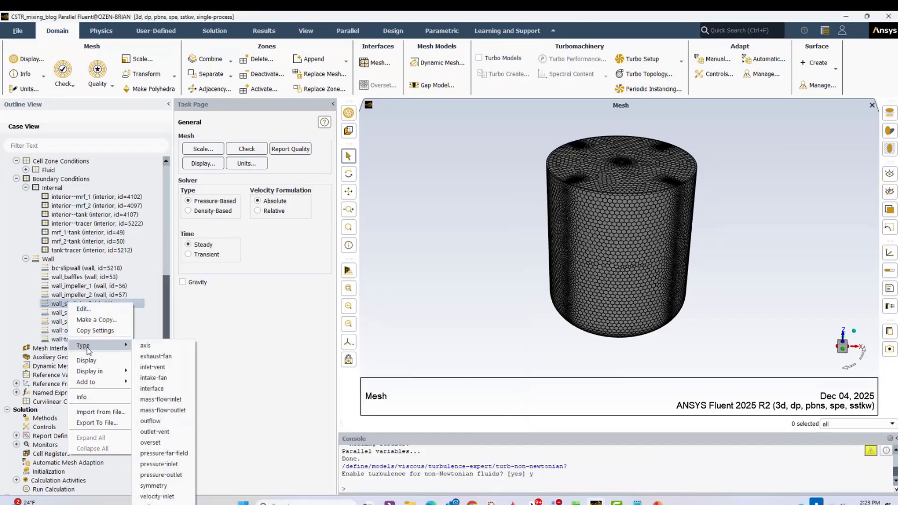
pyautogui.click(89, 361)
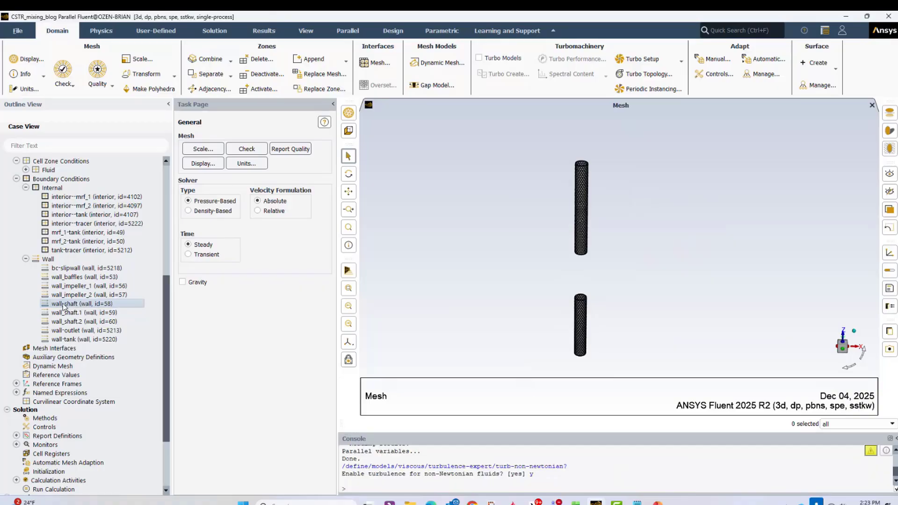
pyautogui.rightClick(83, 304)
pyautogui.click(78, 311)
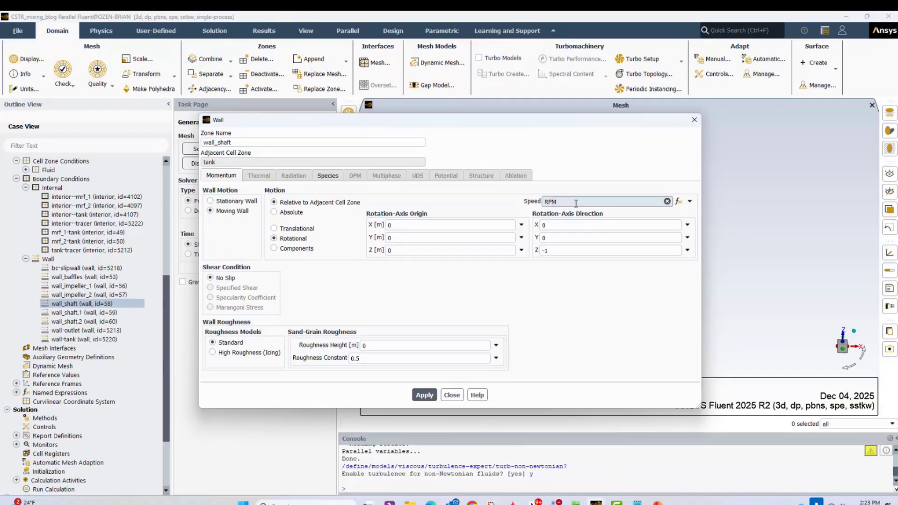
pyautogui.click(452, 395)
# - Review the RPM named expression's definition and where it is used, leaving it unedited
pyautogui.click(16, 392)
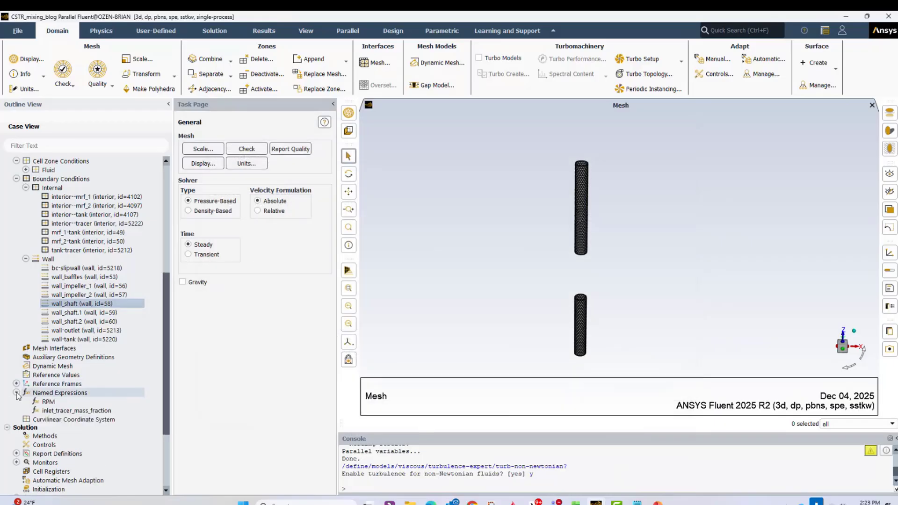
pyautogui.click(49, 401)
pyautogui.doubleClick(49, 402)
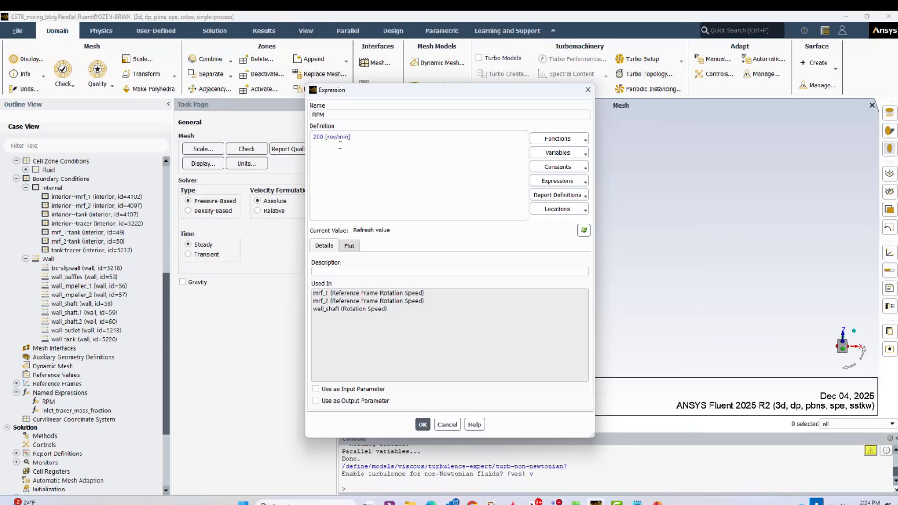
pyautogui.click(452, 425)
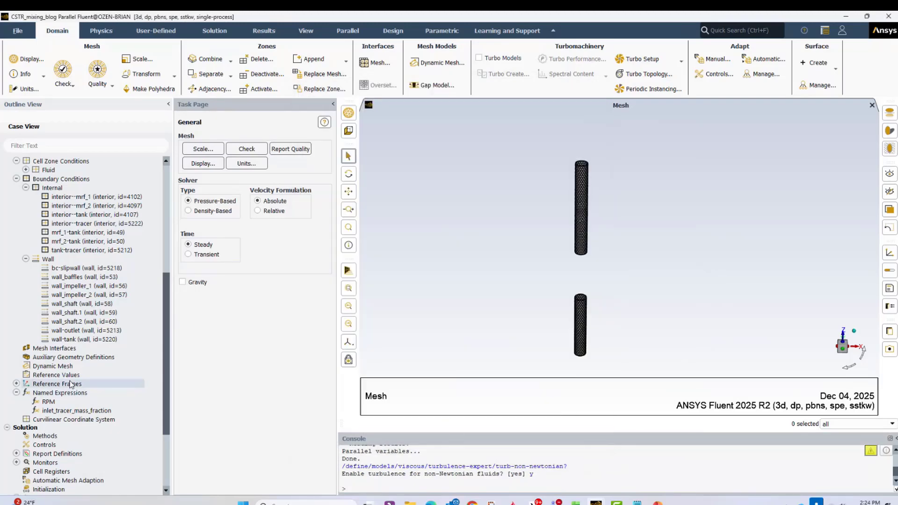
# - Review the solution methods' coupling and discretization schemes and the solution controls' relaxation factors
pyautogui.scroll(-4, 70, 412)
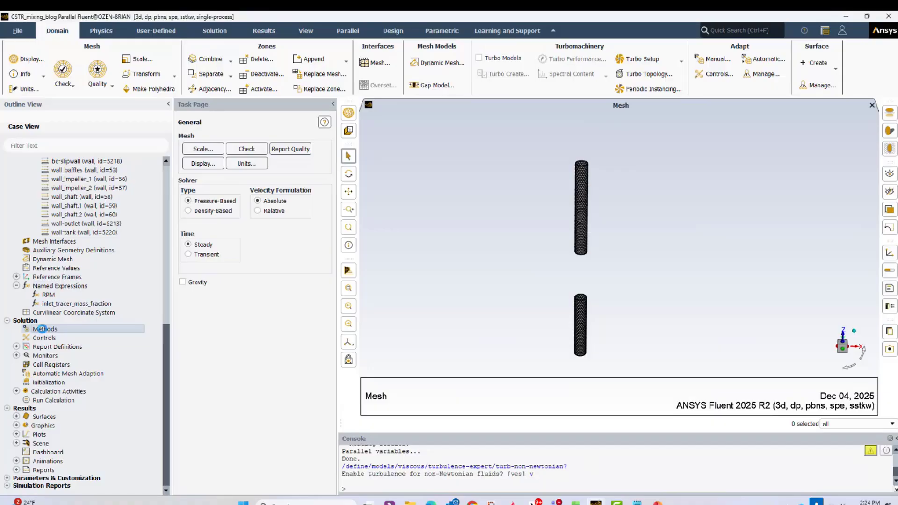
pyautogui.click(40, 329)
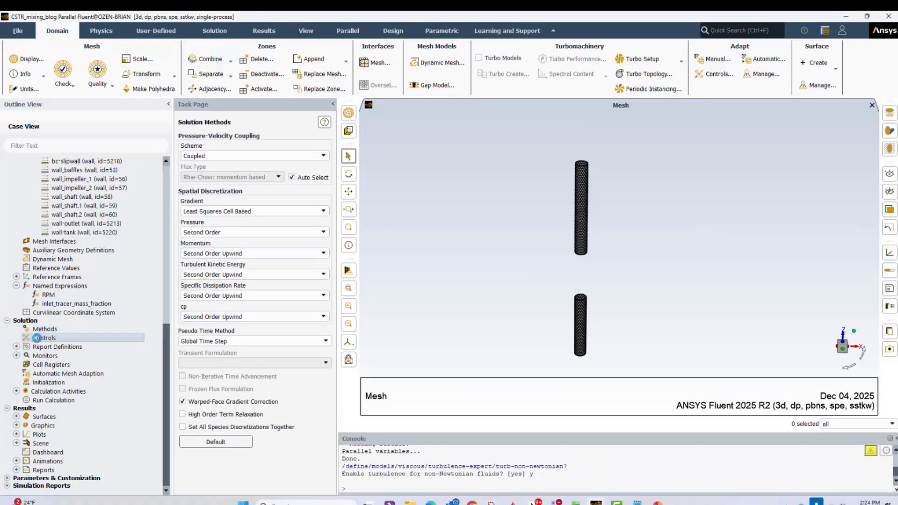
pyautogui.click(44, 338)
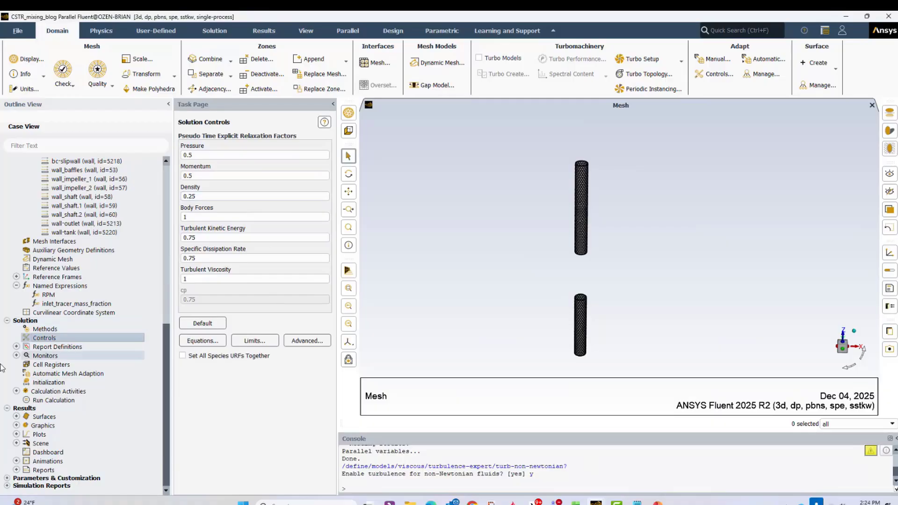
# - Review the report-torque moment definition, including its moment axis, selected wall zones, report file and report plot
pyautogui.click(16, 346)
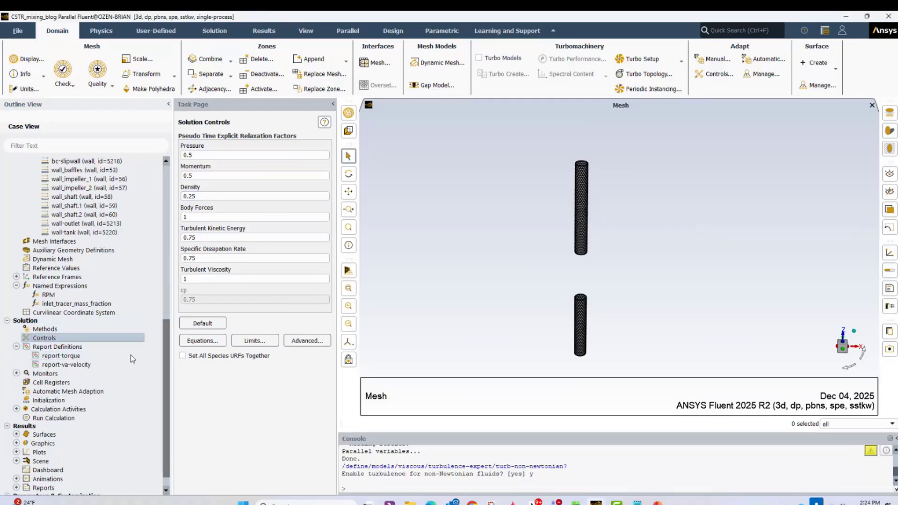
pyautogui.click(70, 357)
pyautogui.doubleClick(69, 357)
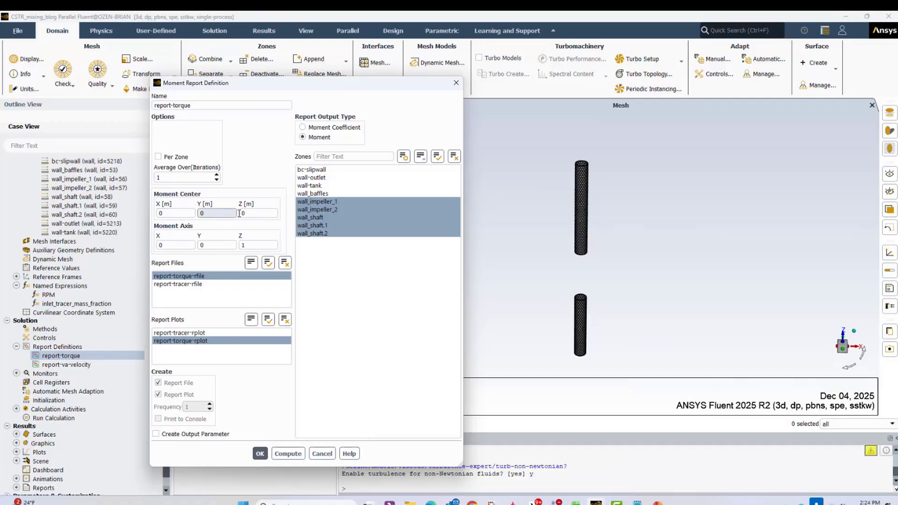
pyautogui.doubleClick(258, 245)
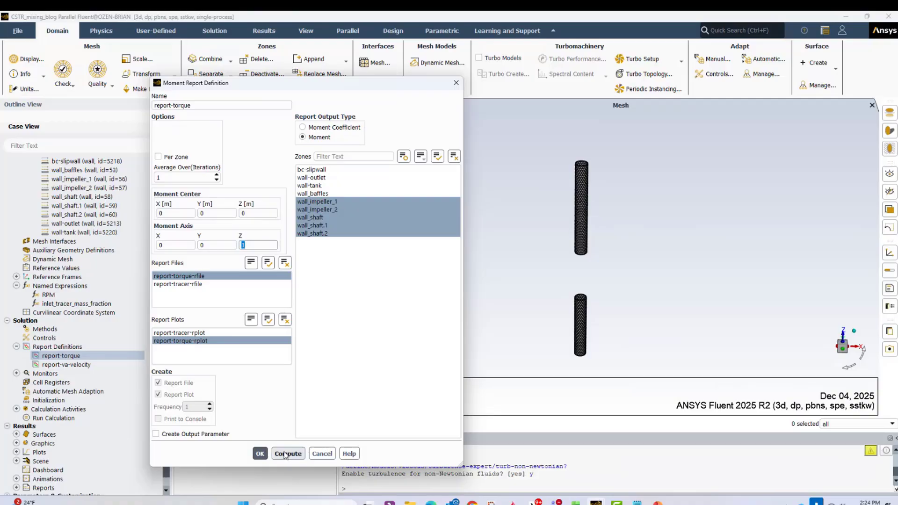
pyautogui.click(259, 454)
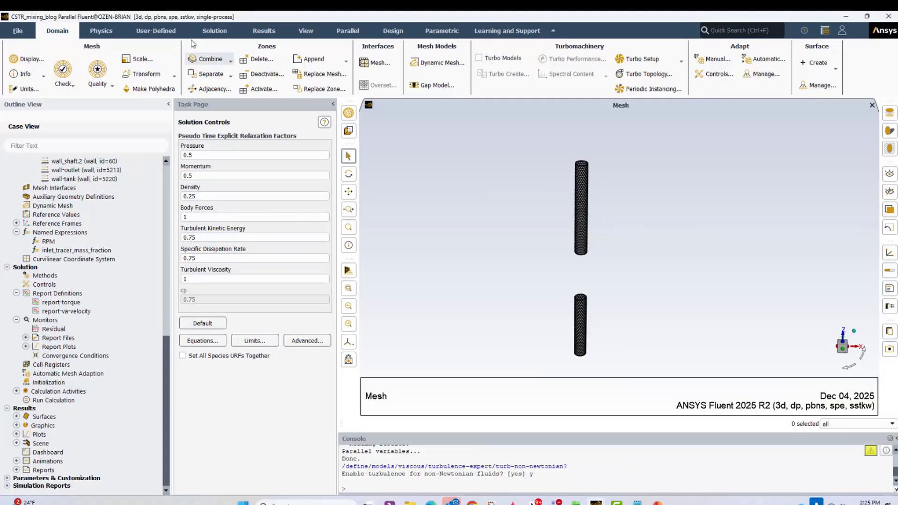
# - Review which equations are solved and the run calculation's pseudo-time and iteration settings, leaving them as defined
pyautogui.click(213, 32)
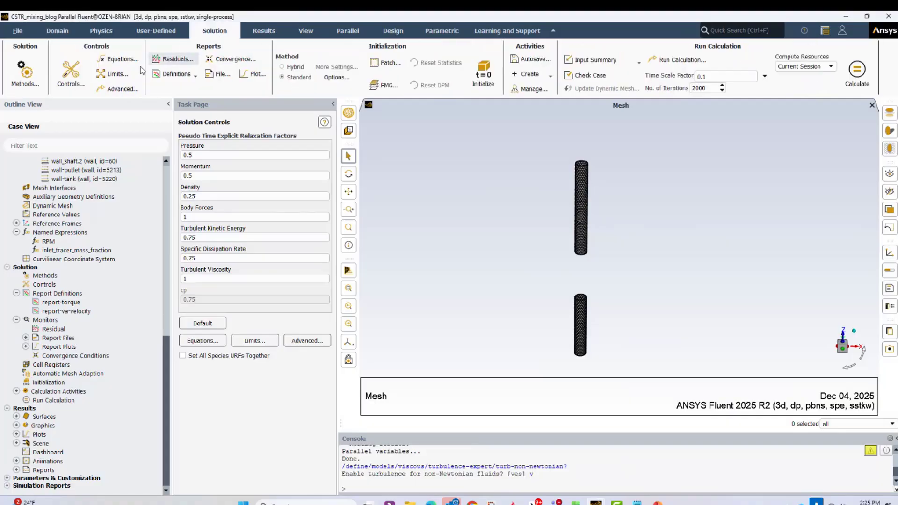
pyautogui.click(117, 60)
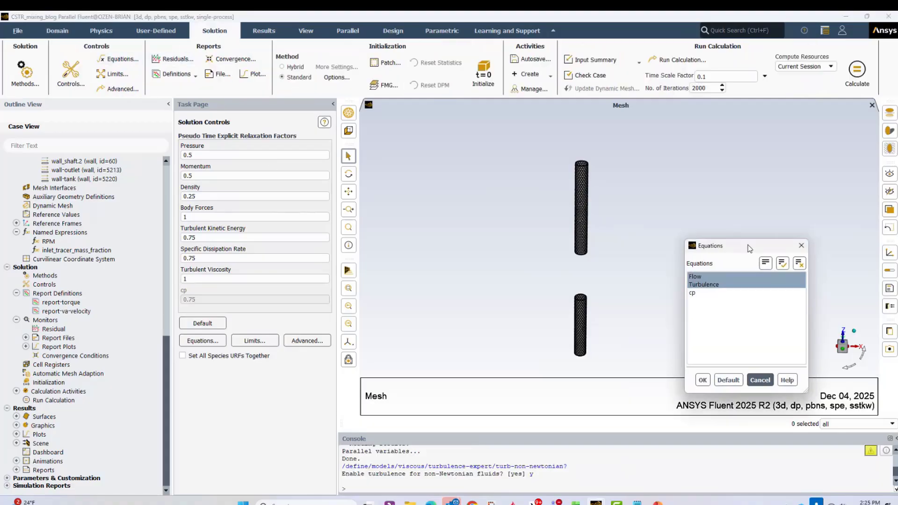
pyautogui.click(704, 284)
pyautogui.click(703, 284)
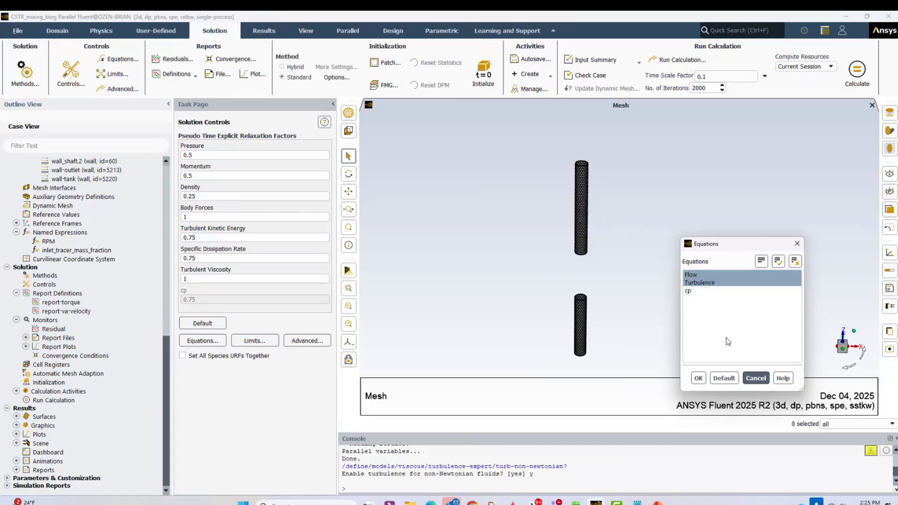
pyautogui.click(755, 378)
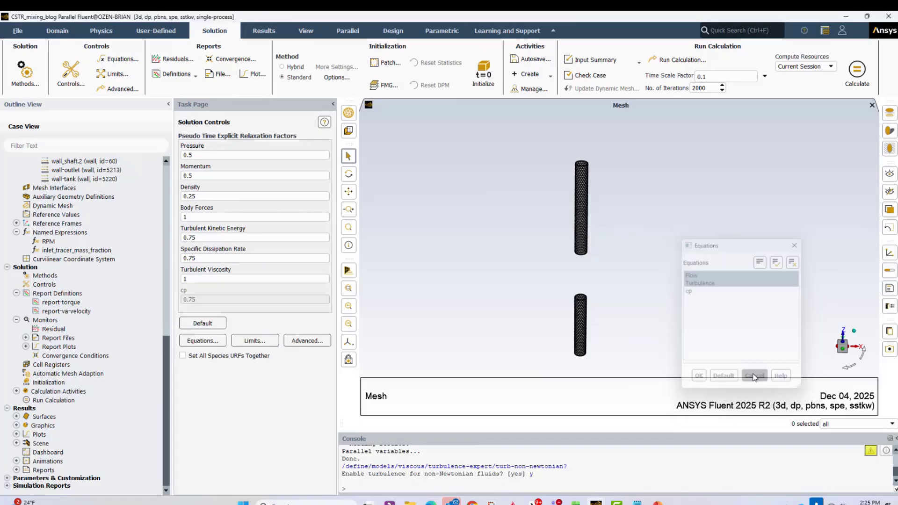
pyautogui.doubleClick(75, 399)
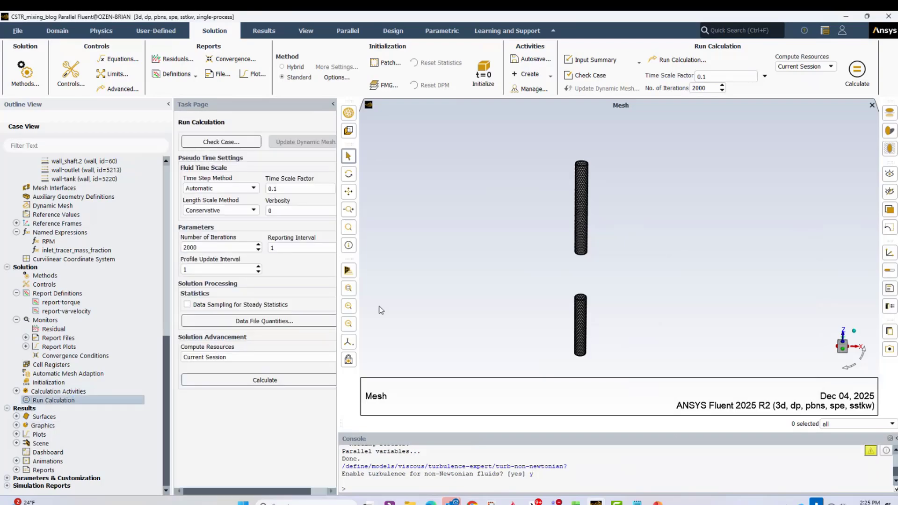
pyautogui.click(284, 189)
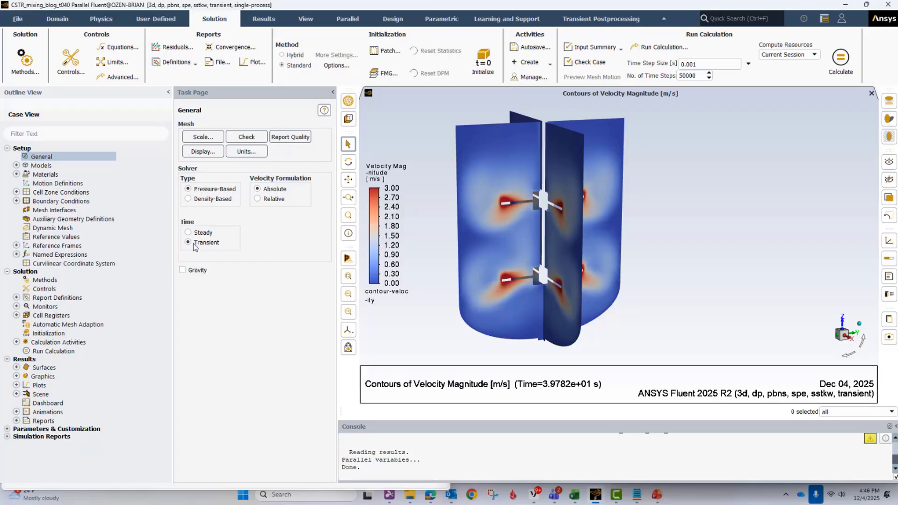
# - Review which equations are solved in the transient case, cancelling without changes
pyautogui.click(130, 46)
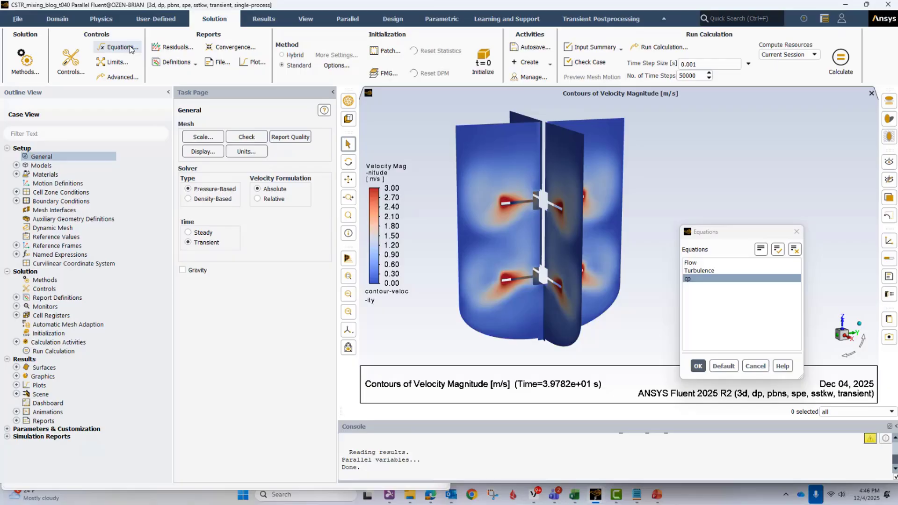
pyautogui.click(699, 279)
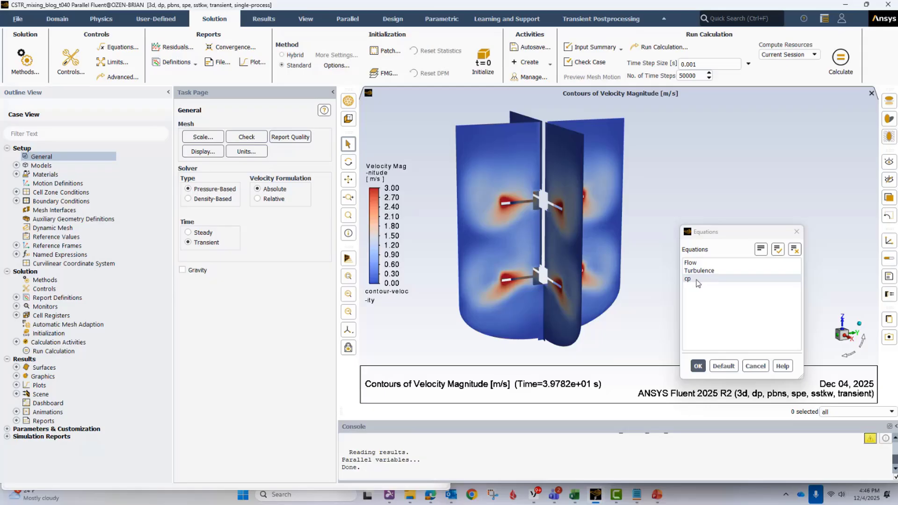
pyautogui.click(756, 366)
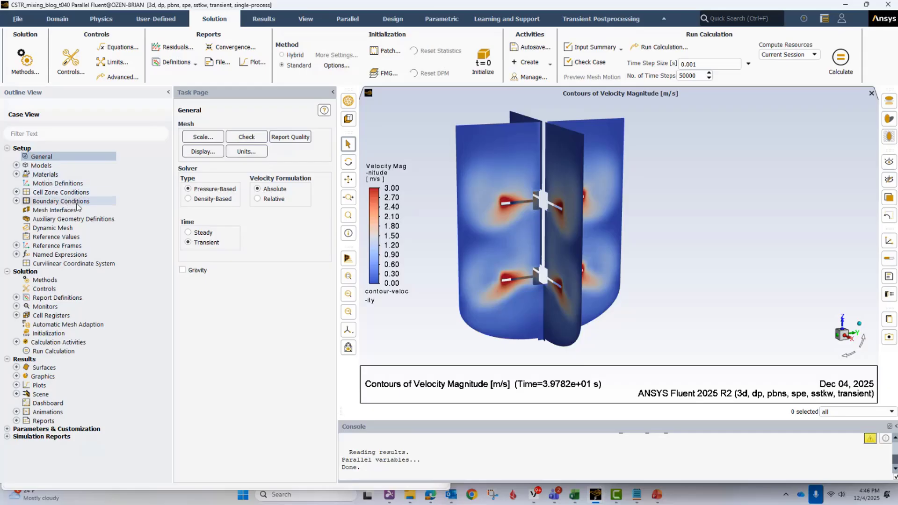
# - Review the volavemfcp named expression's volume-average definition and where it is used, leaving it unedited
pyautogui.click(16, 254)
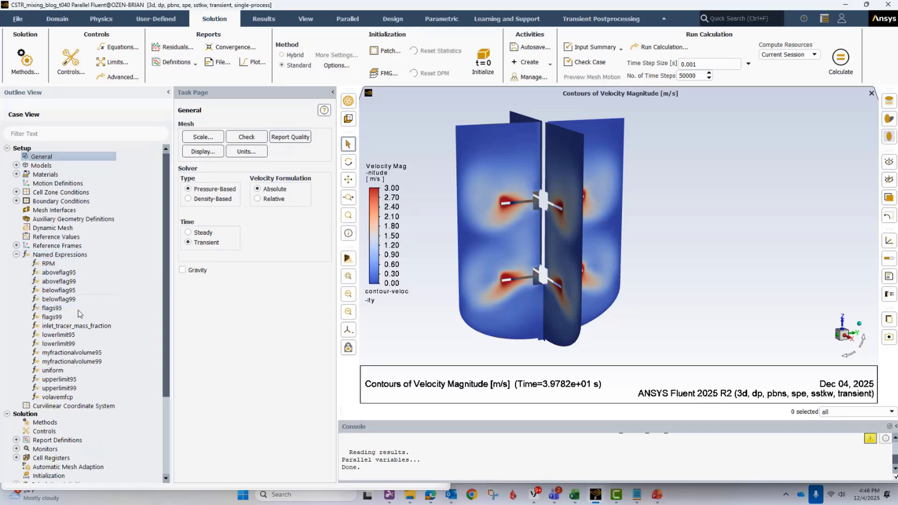
pyautogui.click(68, 398)
pyautogui.doubleClick(68, 399)
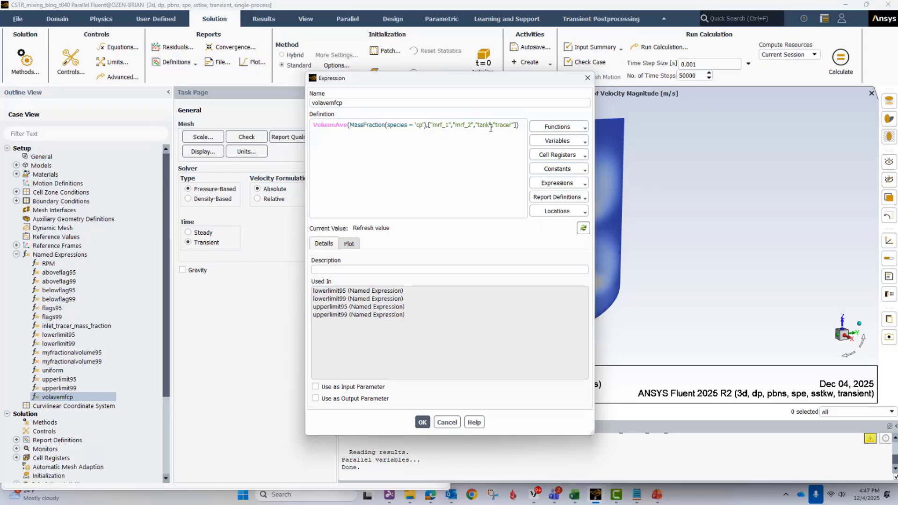
pyautogui.click(447, 422)
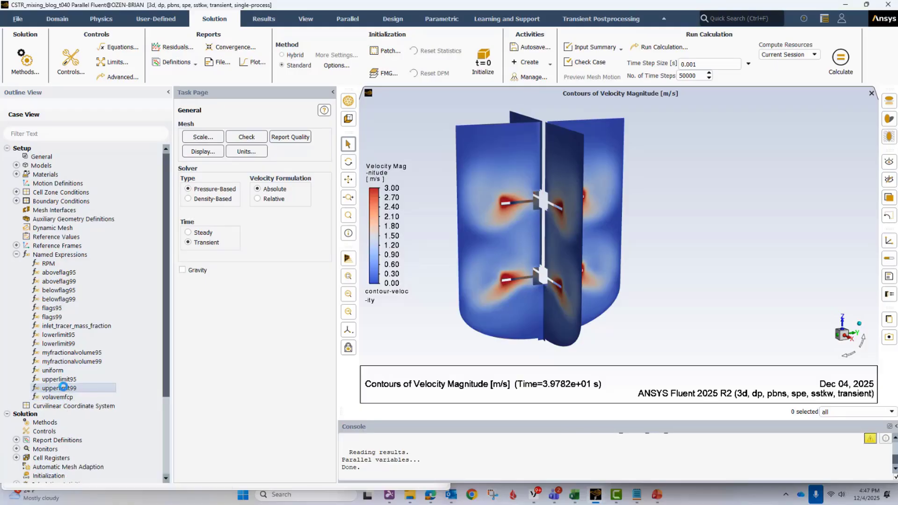
# - Review the definitions of the upperlimit99 and upperlimit95 named expressions, leaving both unedited
pyautogui.doubleClick(60, 388)
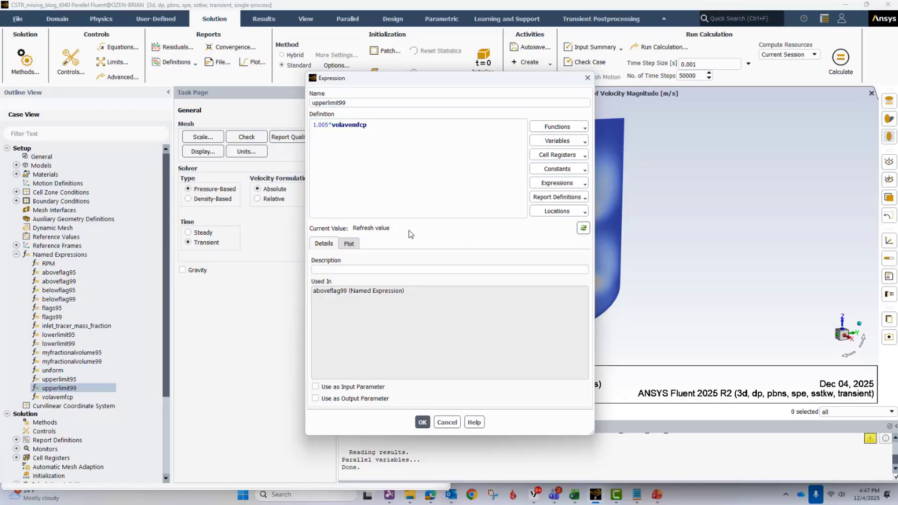
pyautogui.click(448, 422)
pyautogui.doubleClick(59, 379)
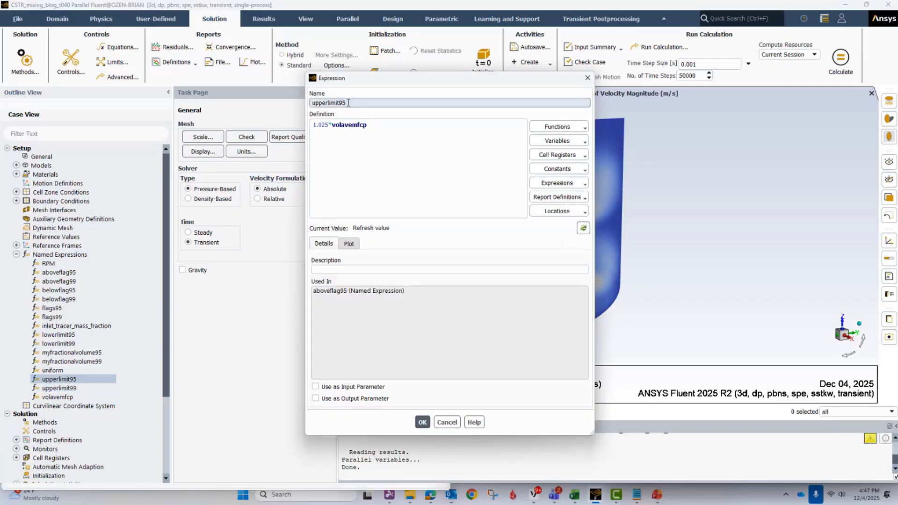
pyautogui.click(329, 132)
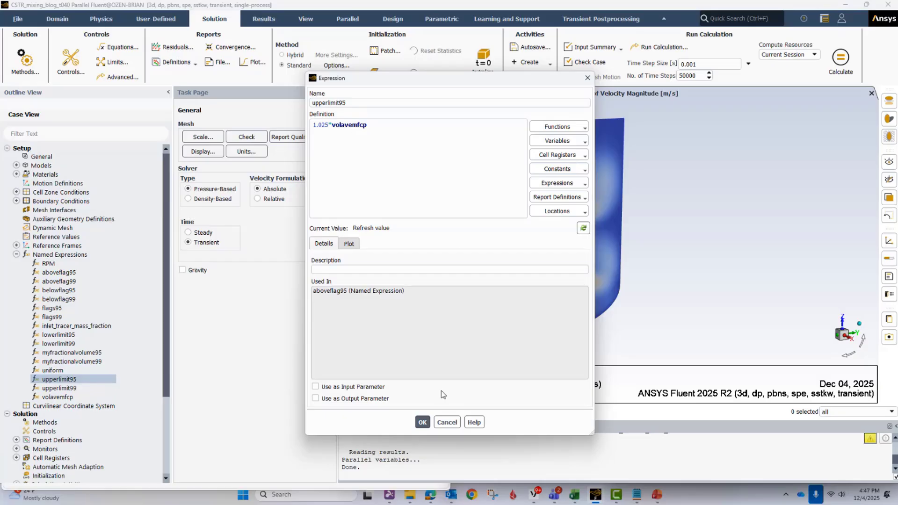
pyautogui.click(446, 422)
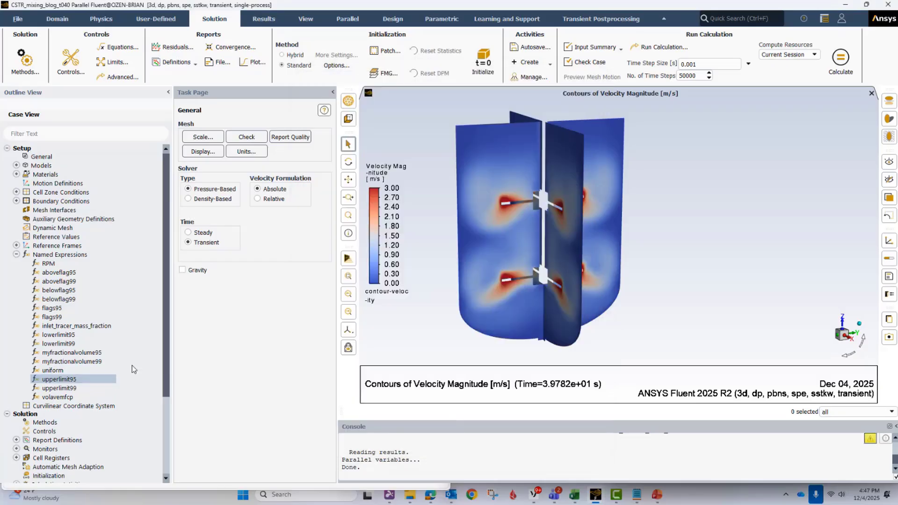
# - Review the definitions of the lowerlimit99 and lowerlimit95 named expressions, leaving both unedited
pyautogui.doubleClick(58, 344)
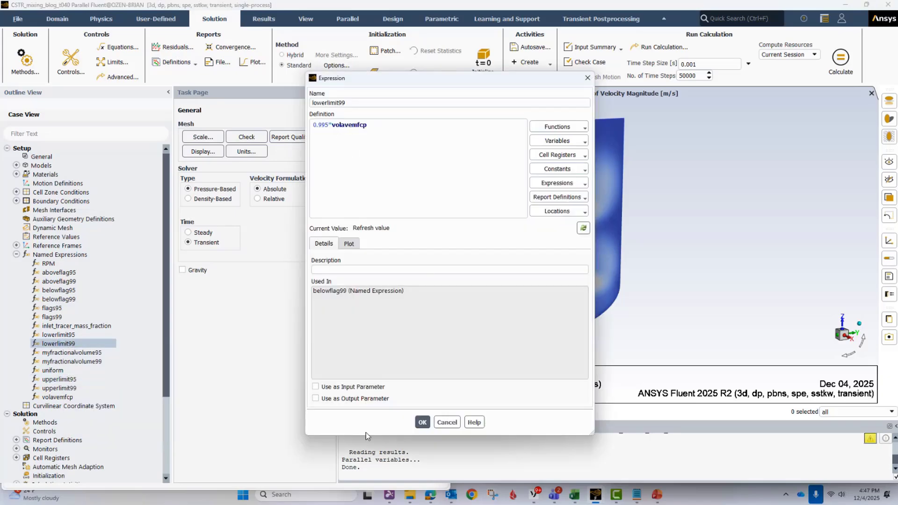
pyautogui.click(447, 423)
pyautogui.doubleClick(58, 334)
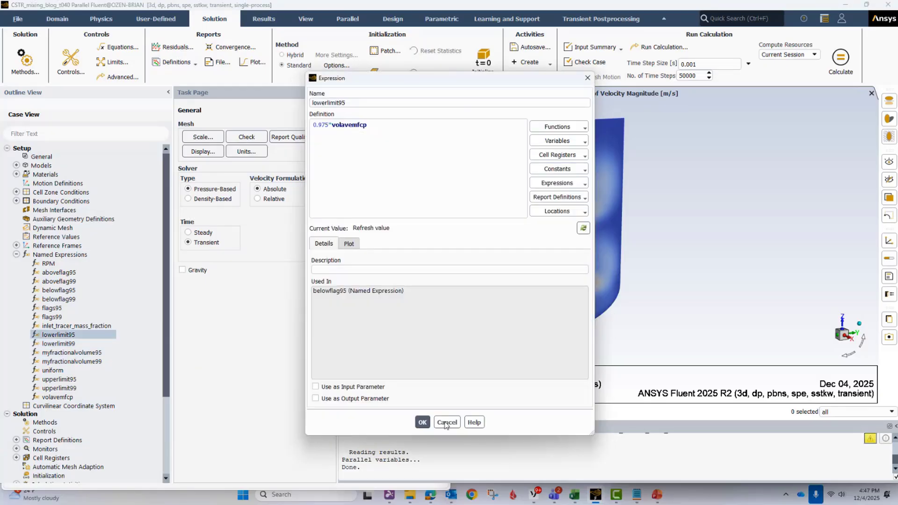
pyautogui.click(446, 422)
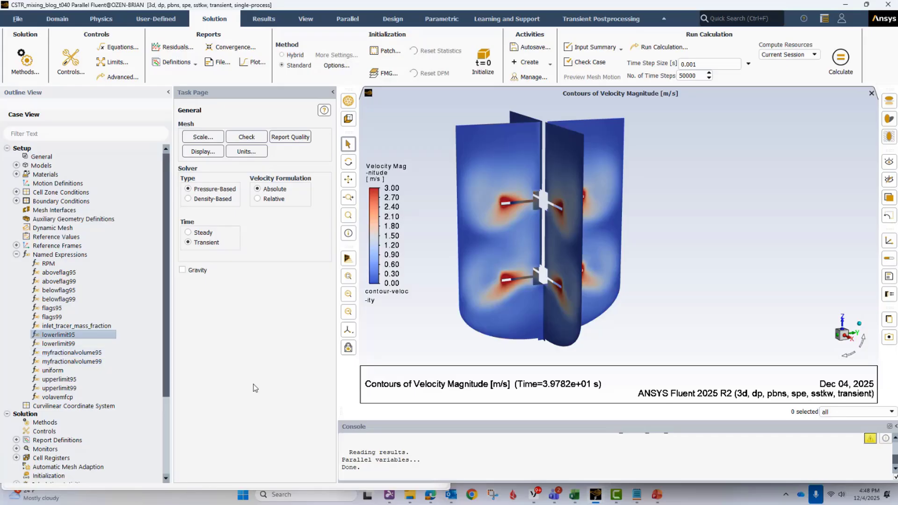
# - Review the conditional definitions of the belowflag99 and belowflag95 named expressions, leaving both unedited
pyautogui.doubleClick(64, 300)
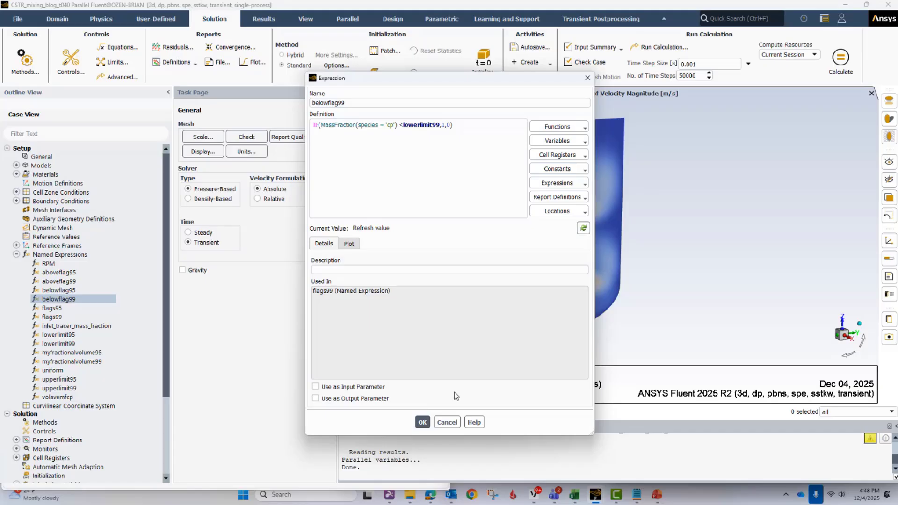
pyautogui.click(446, 422)
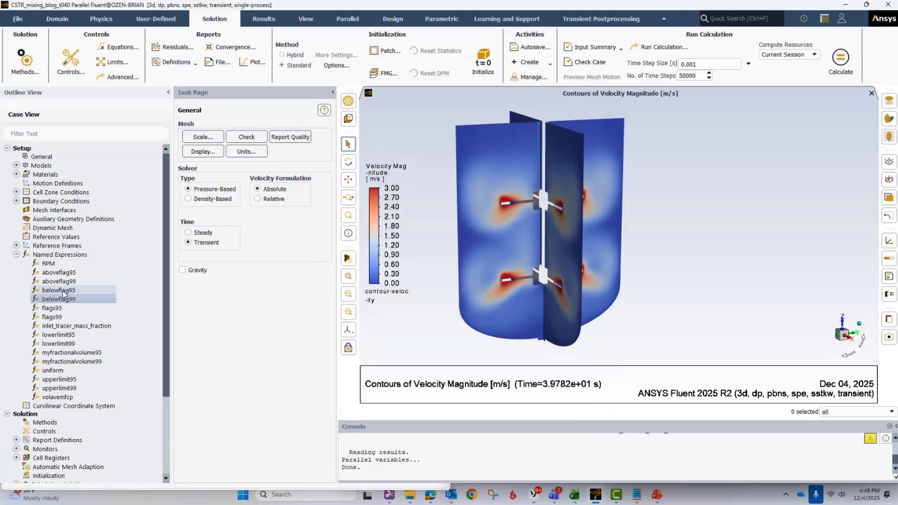
pyautogui.doubleClick(59, 290)
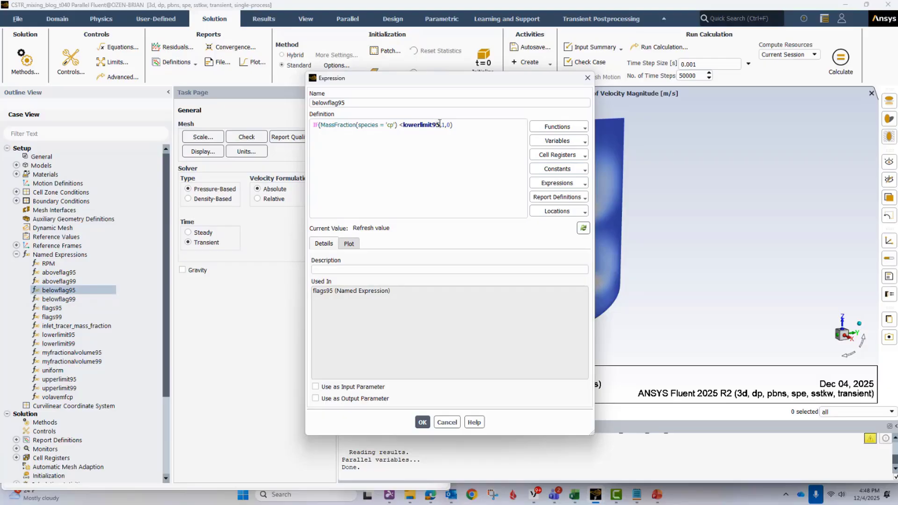
pyautogui.click(446, 422)
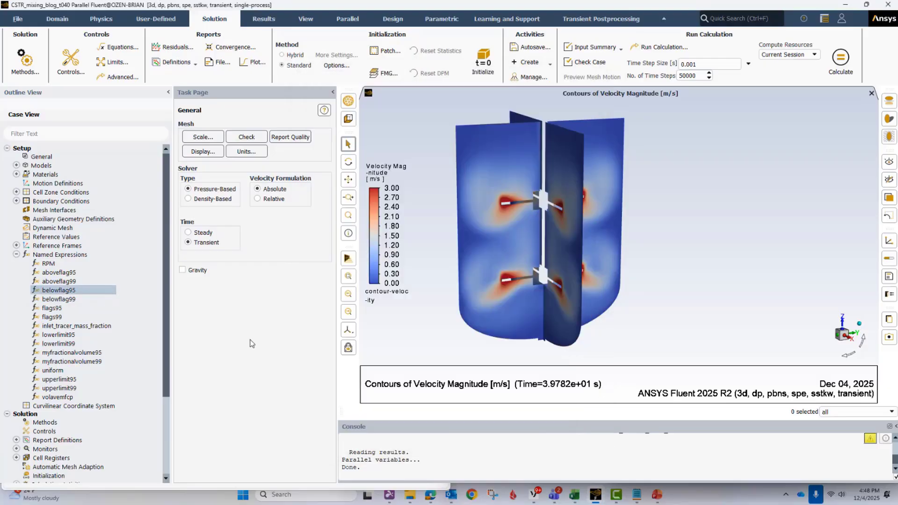
# - Review the conditional definitions of the aboveflag99 and aboveflag95 named expressions, leaving both unedited
pyautogui.click(62, 282)
pyautogui.doubleClick(63, 284)
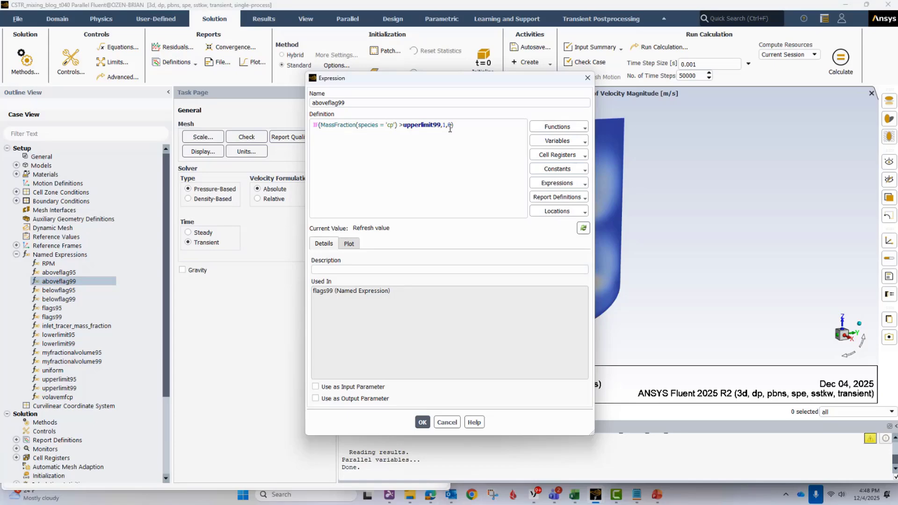
pyautogui.click(447, 422)
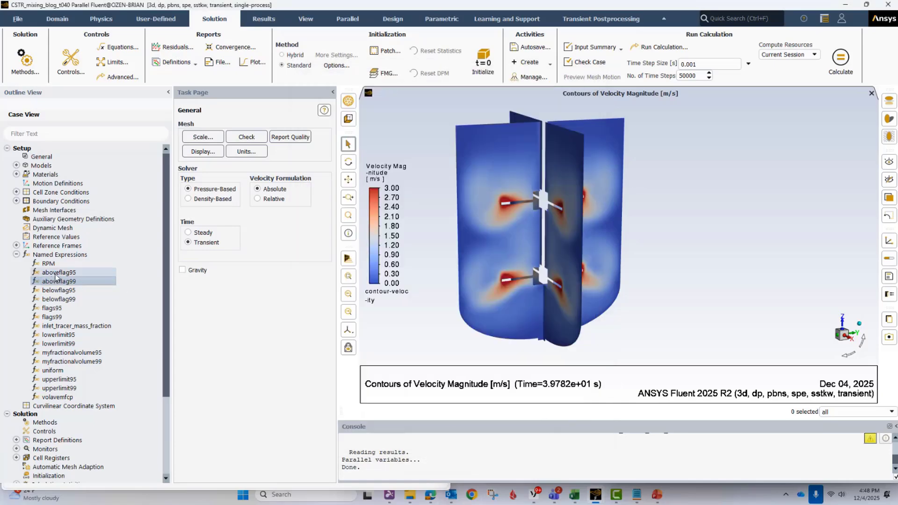
pyautogui.moveTo(58, 276)
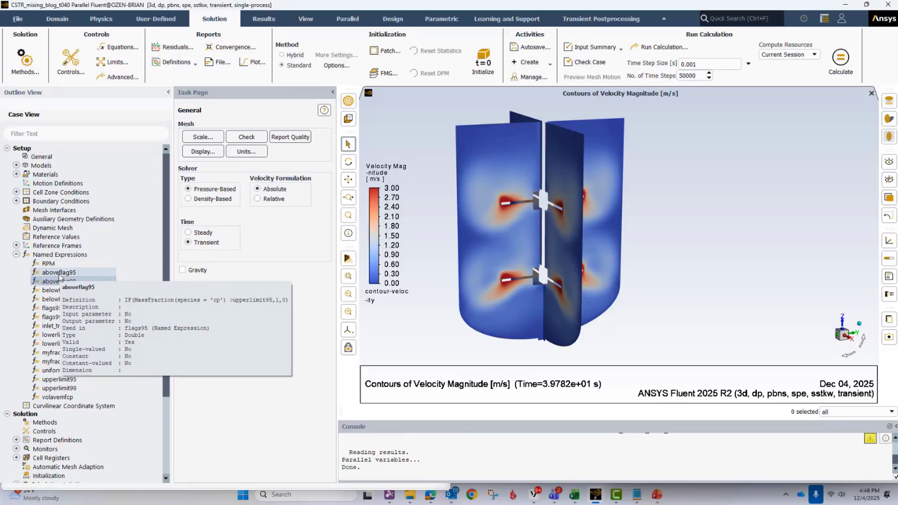
pyautogui.click(58, 275)
pyautogui.doubleClick(58, 275)
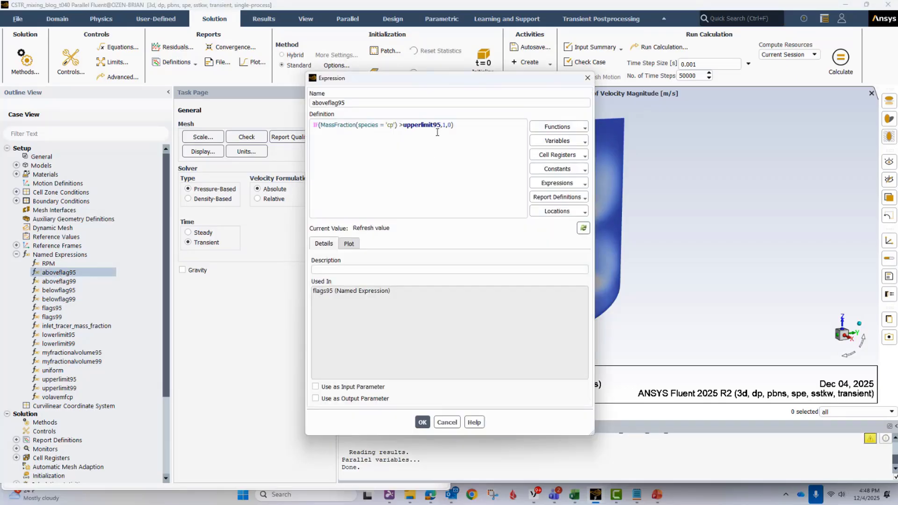
pyautogui.click(447, 422)
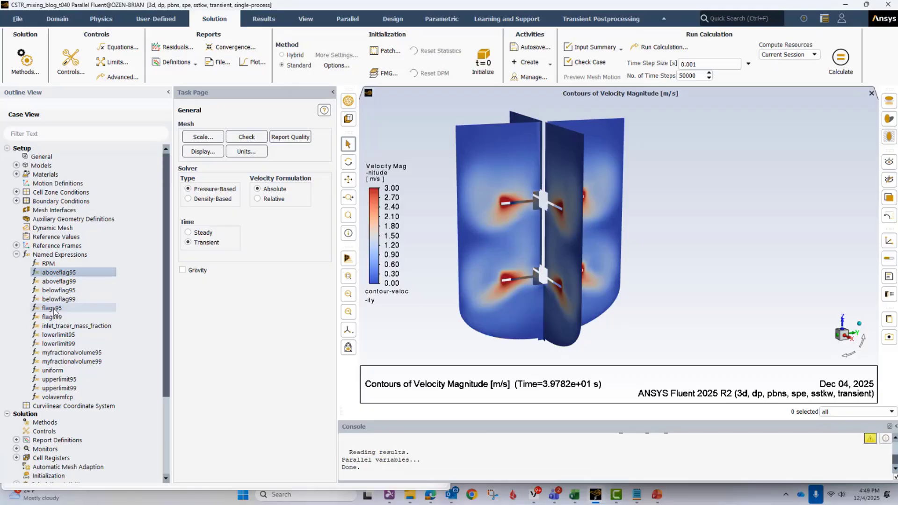
# - Review how the flags95 named expression combines the above and below flags, leaving it unedited
pyautogui.moveTo(54, 310)
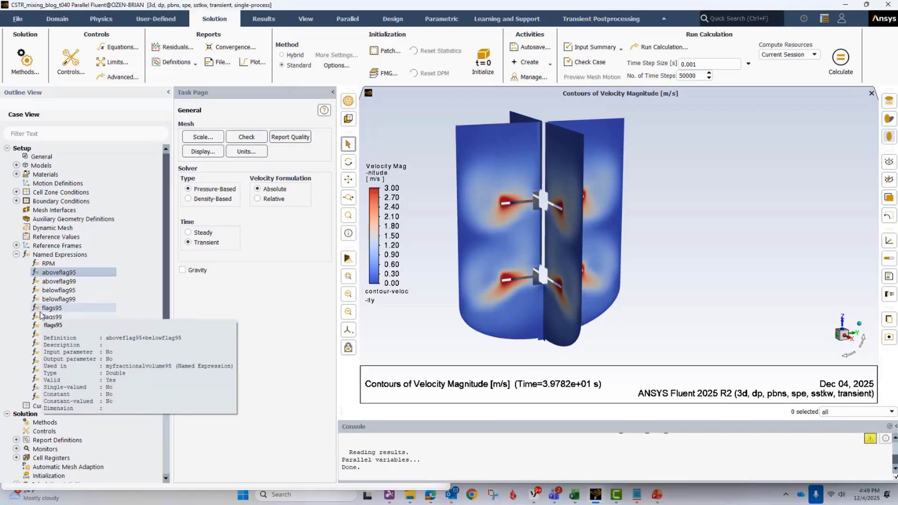
pyautogui.click(61, 308)
pyautogui.doubleClick(62, 309)
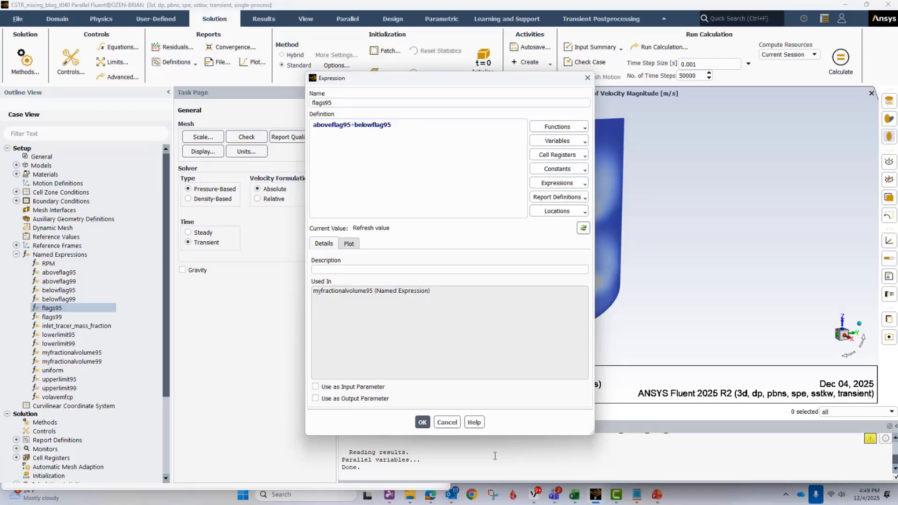
pyautogui.click(447, 422)
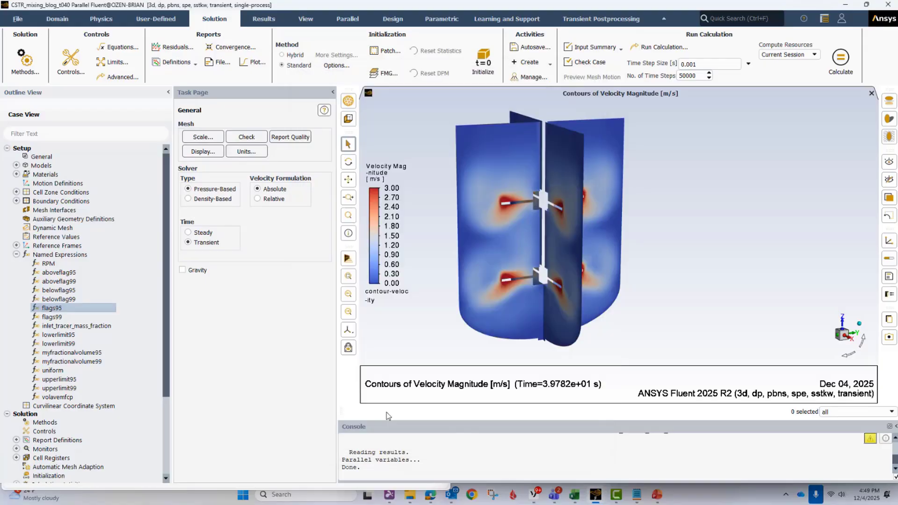
# - Review the flags99 and myfractionalvolume95 named expressions, trying a "1-" prefix on the latter's definition and discarding that edit
pyautogui.doubleClick(75, 316)
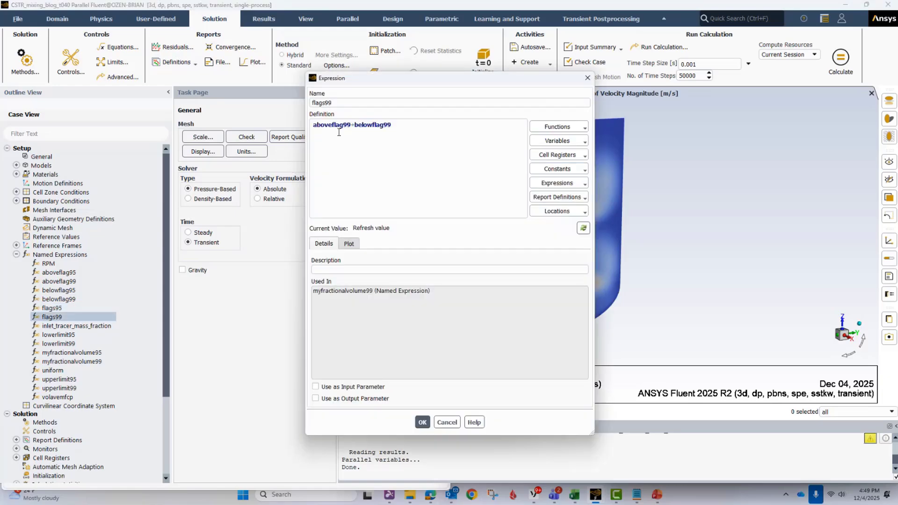
pyautogui.click(447, 422)
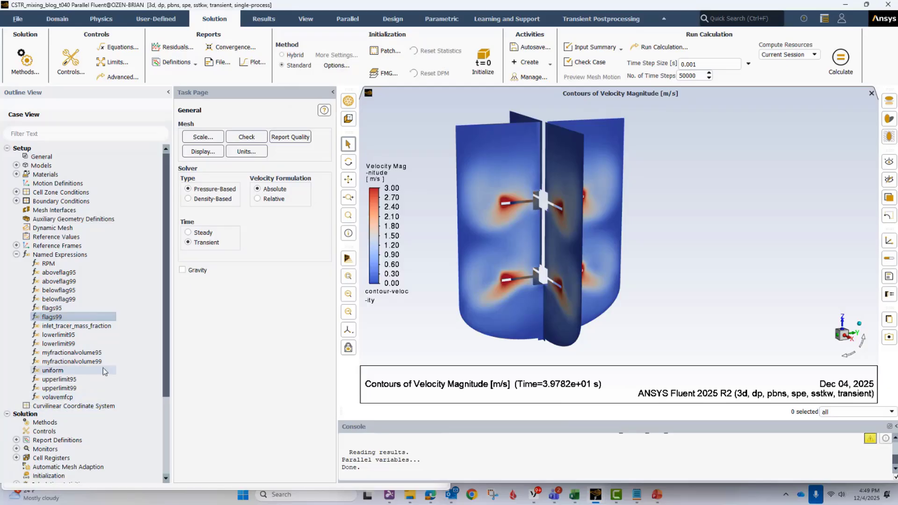
pyautogui.moveTo(72, 355)
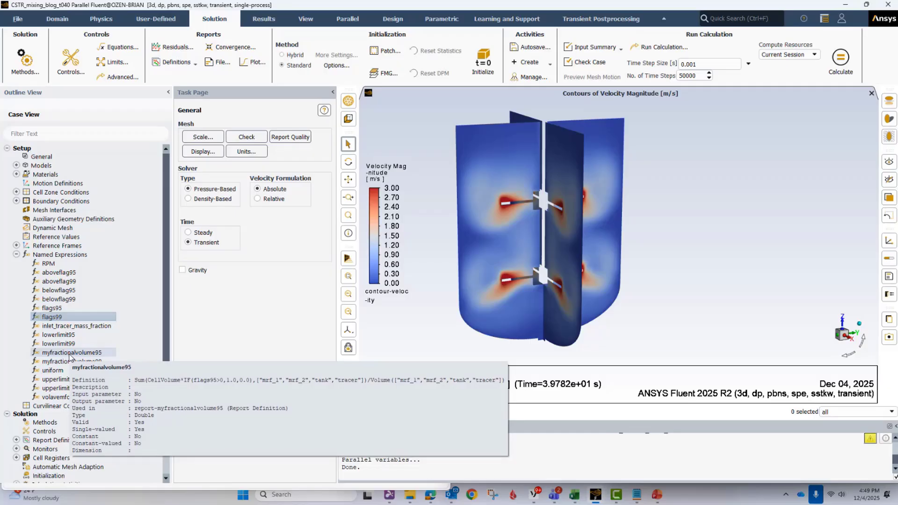
pyautogui.doubleClick(70, 353)
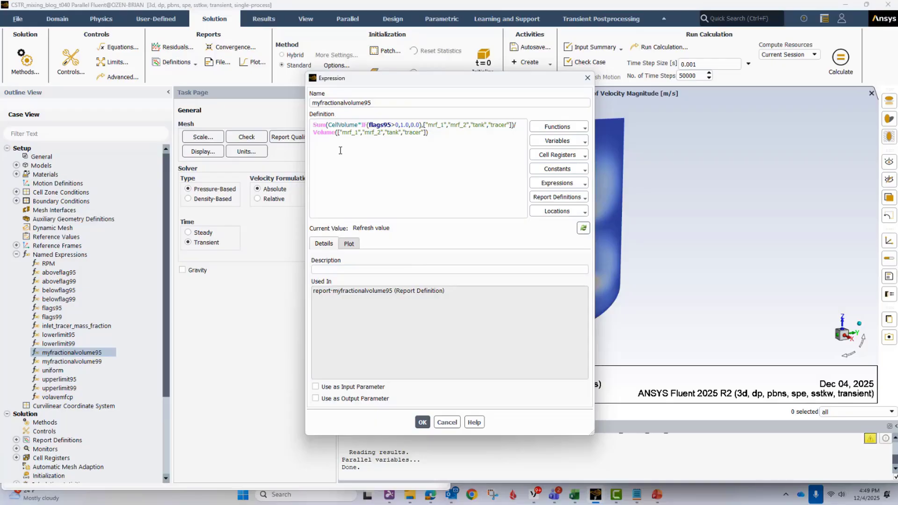
pyautogui.write('1-')
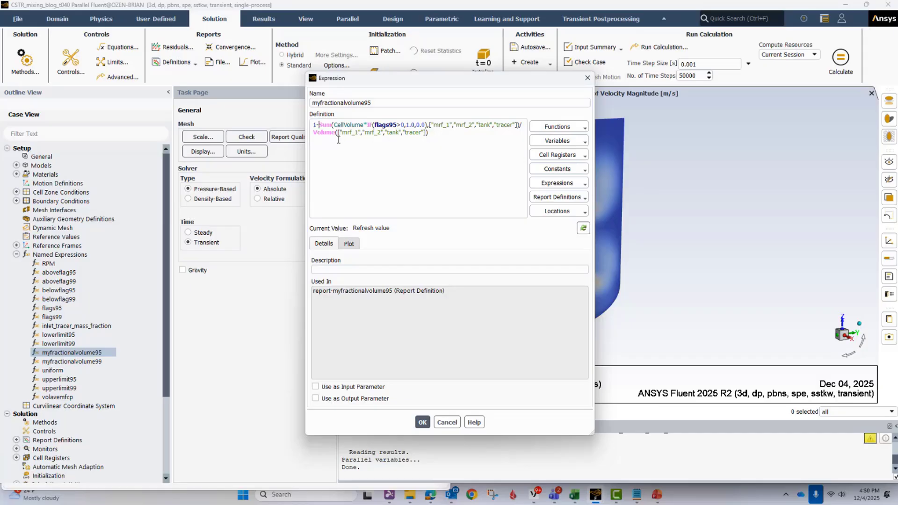
pyautogui.click(446, 421)
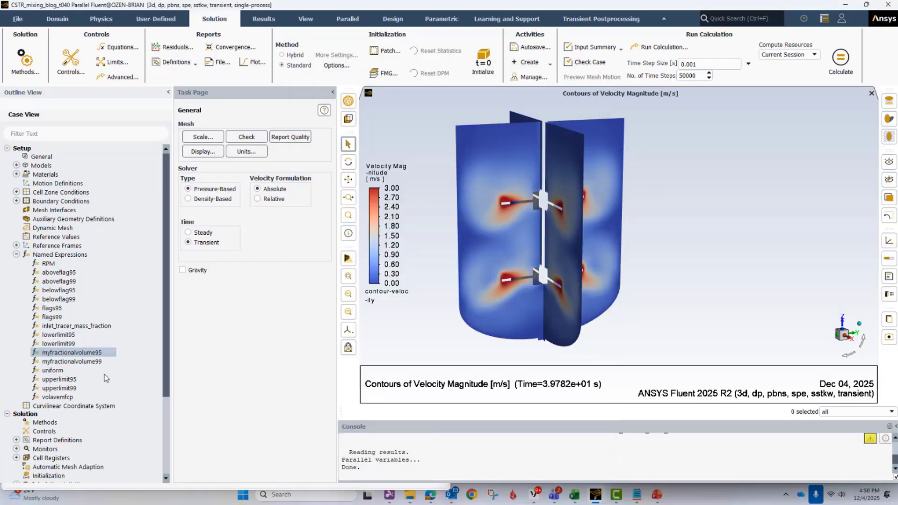
# - Review the definitions of the myfractionalvolume99 and uniform named expressions, leaving both unedited
pyautogui.doubleClick(71, 361)
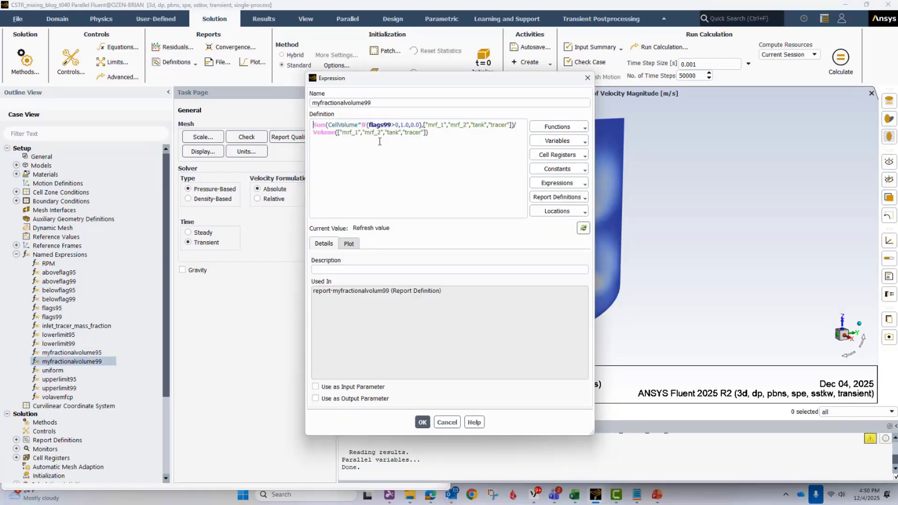
pyautogui.click(391, 125)
pyautogui.click(447, 422)
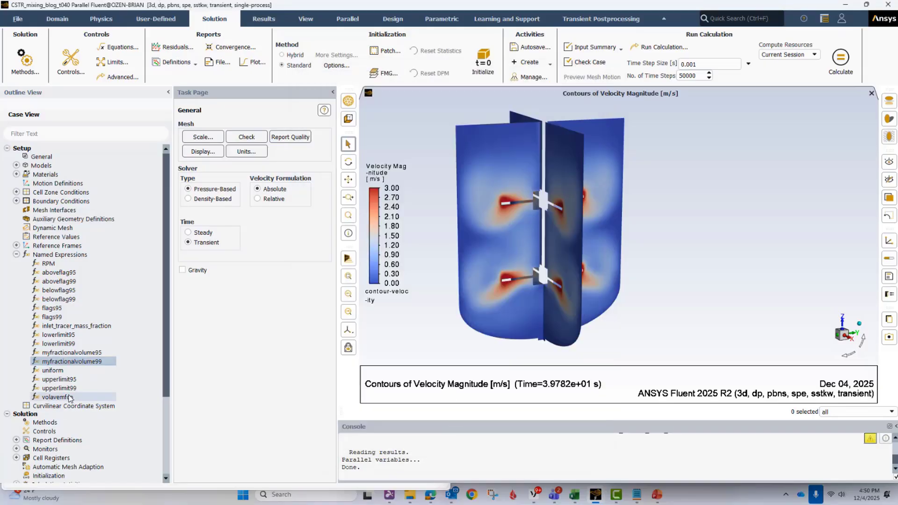
pyautogui.doubleClick(64, 370)
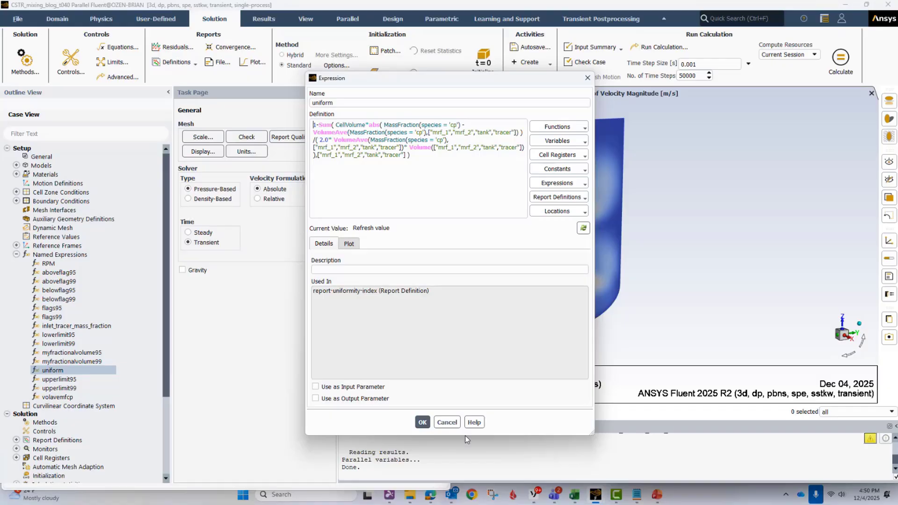
pyautogui.click(447, 422)
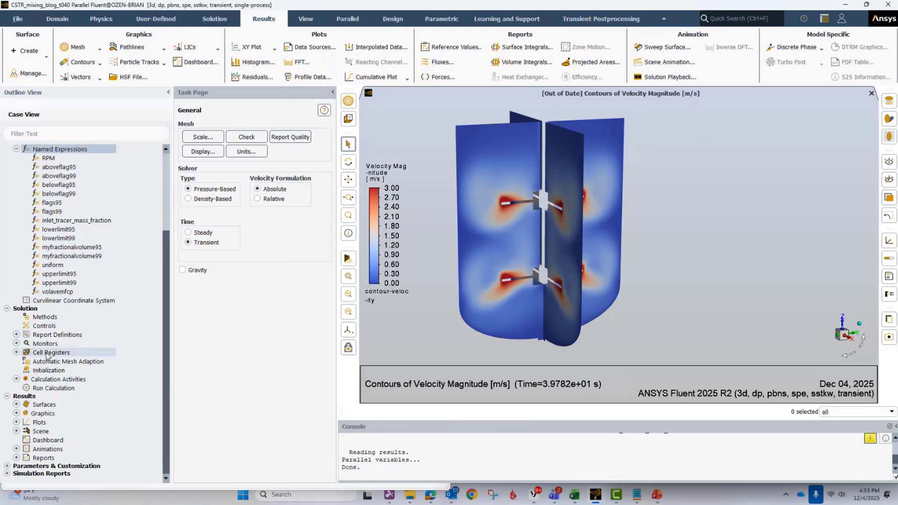
# - Review the source expression and cell threshold of the field_value_95 cell register, leaving it unedited
pyautogui.click(19, 353)
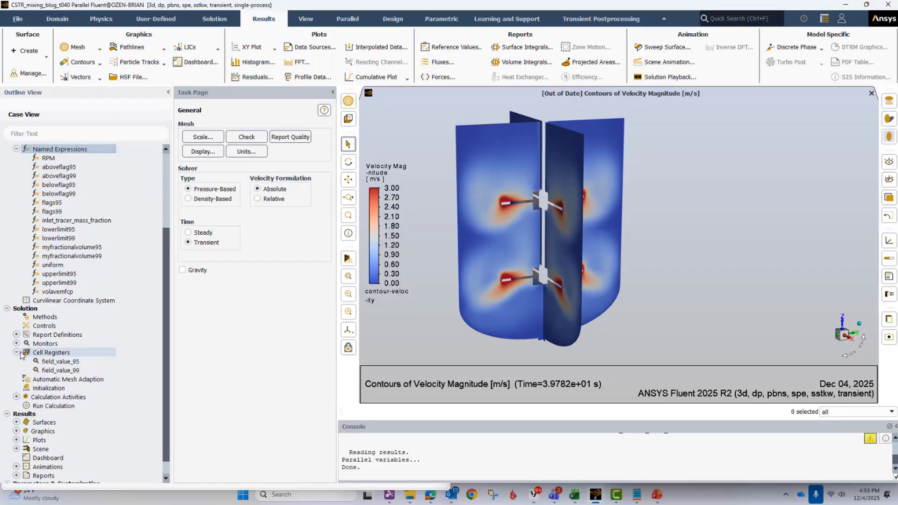
pyautogui.doubleClick(61, 363)
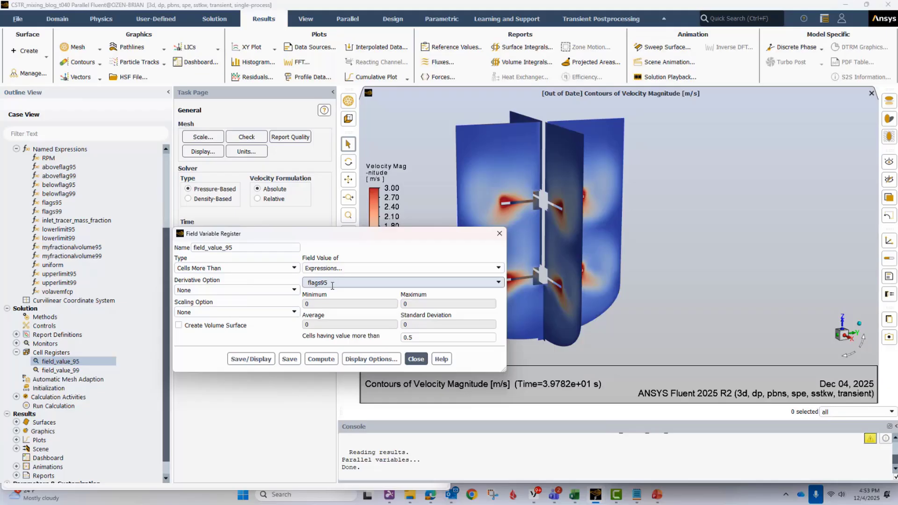
pyautogui.doubleClick(409, 337)
pyautogui.click(415, 359)
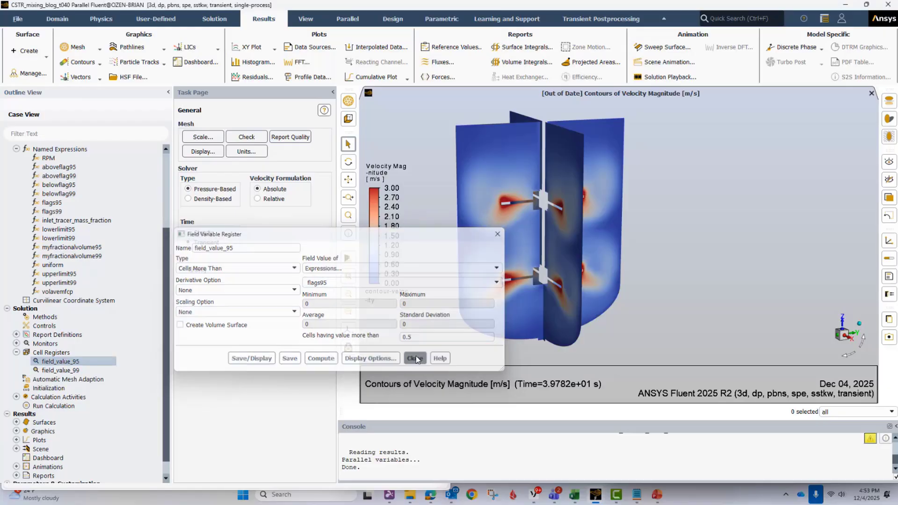
# - Review the source expression of the field_value_99 cell register, leaving it unedited
pyautogui.doubleClick(57, 370)
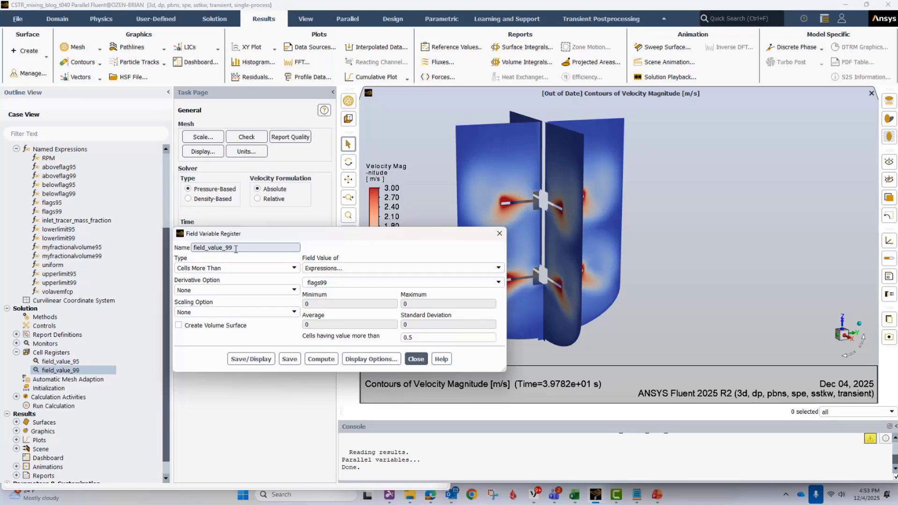
pyautogui.doubleClick(334, 283)
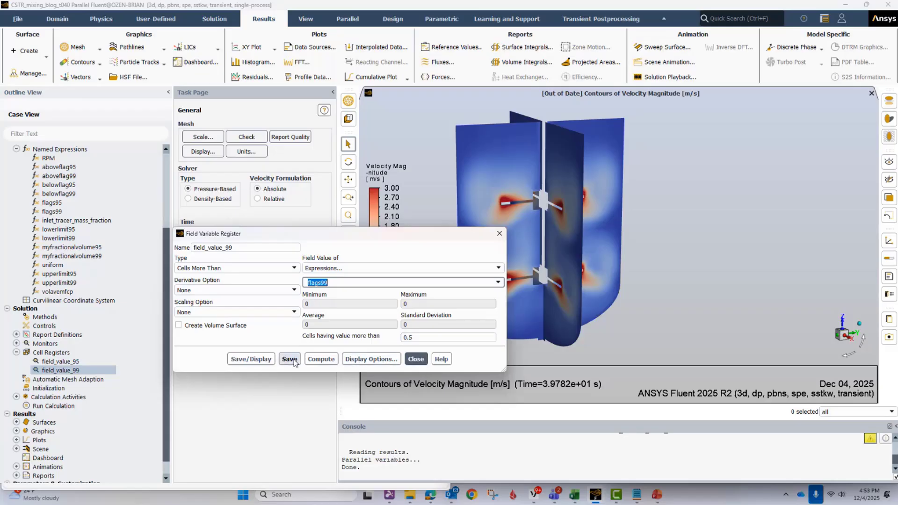
pyautogui.click(416, 358)
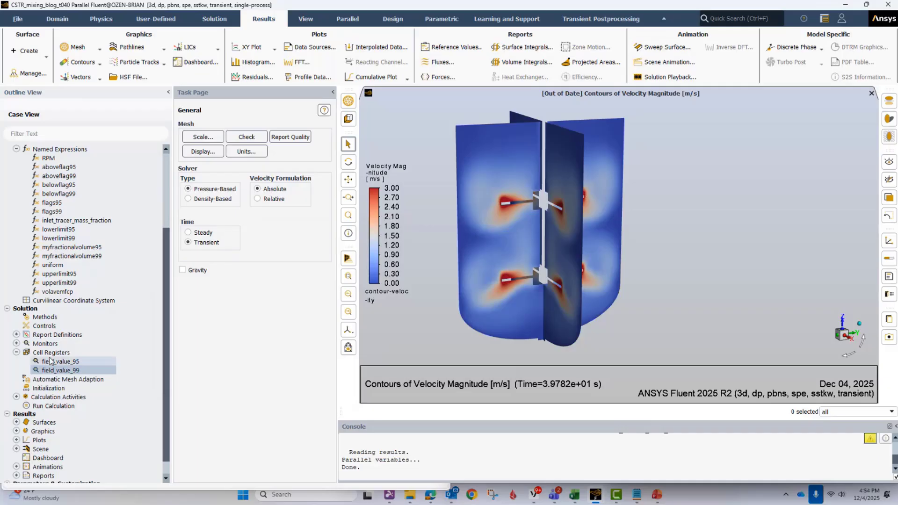
pyautogui.click(16, 353)
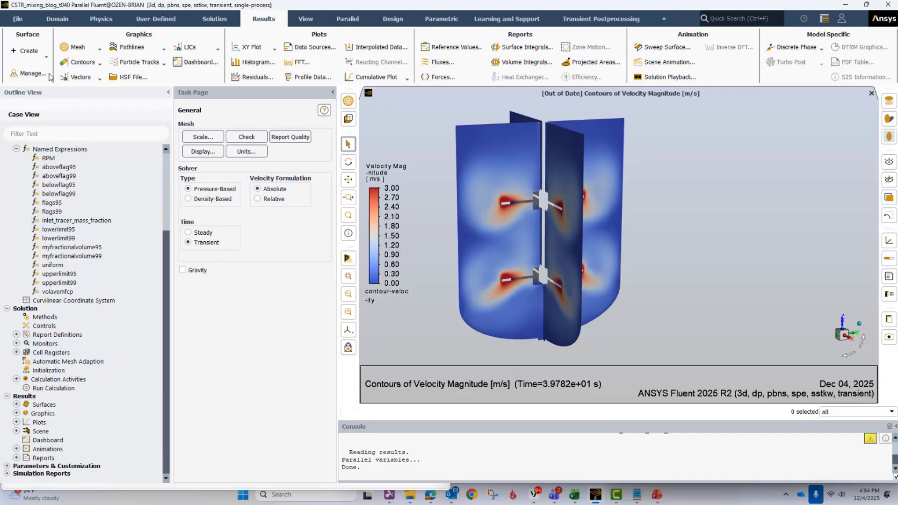
# - Draft an expression volume defined by the field_value_95 cell register and close it without creating the surface
pyautogui.click(27, 55)
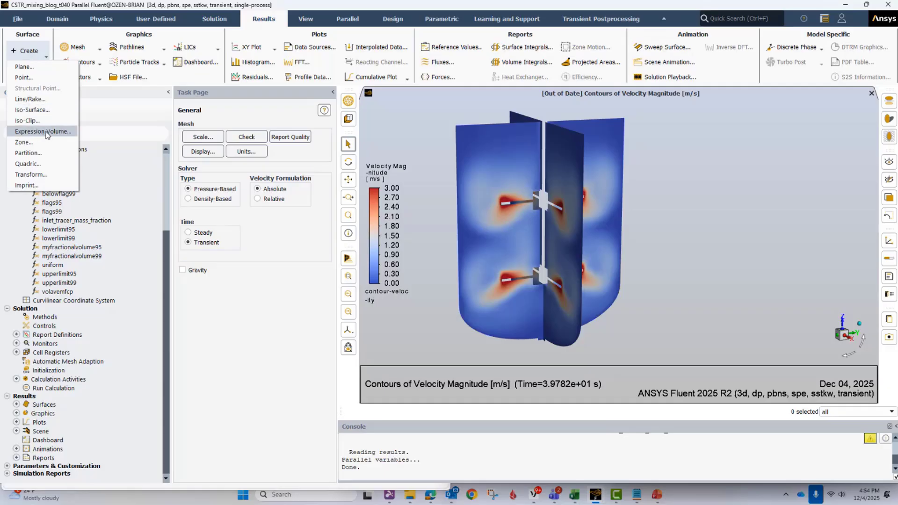
pyautogui.click(45, 132)
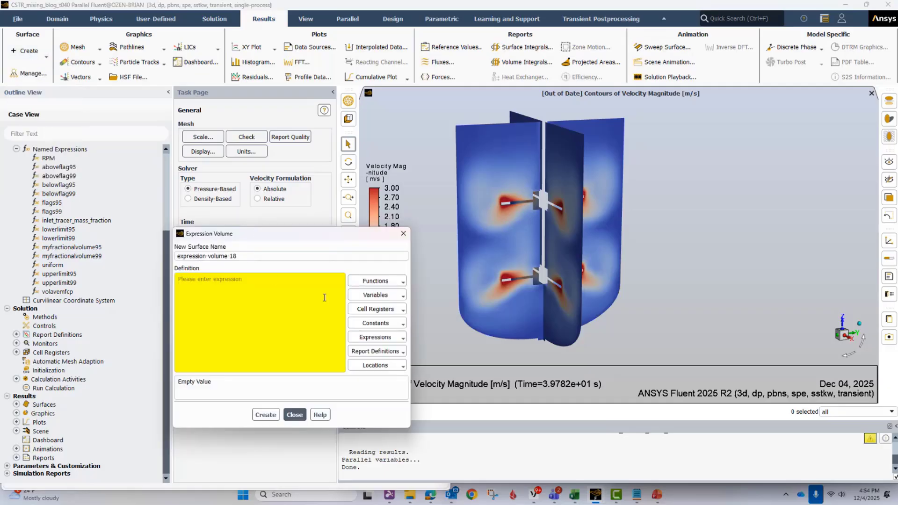
pyautogui.click(383, 309)
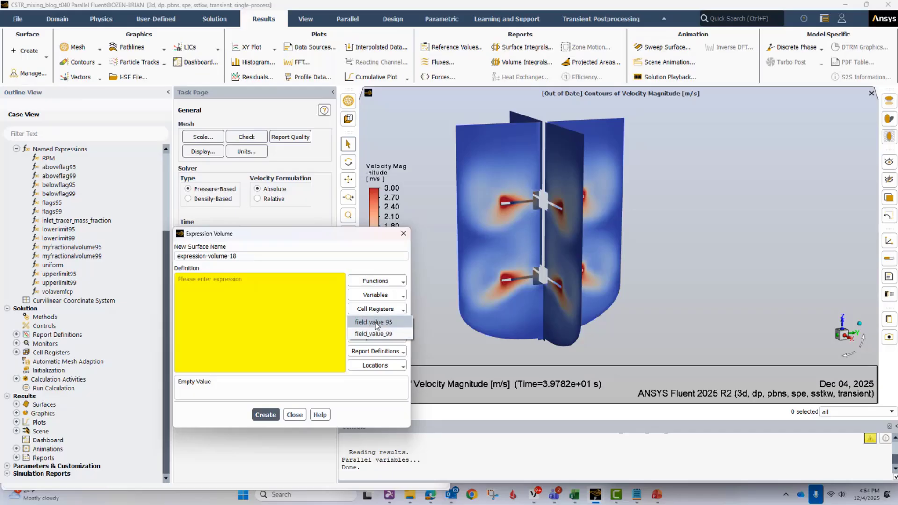
pyautogui.click(378, 323)
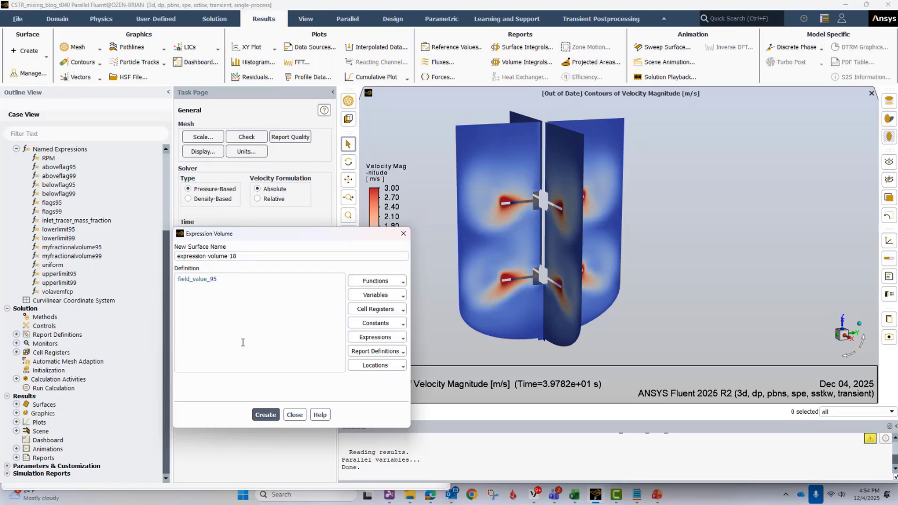
pyautogui.click(295, 414)
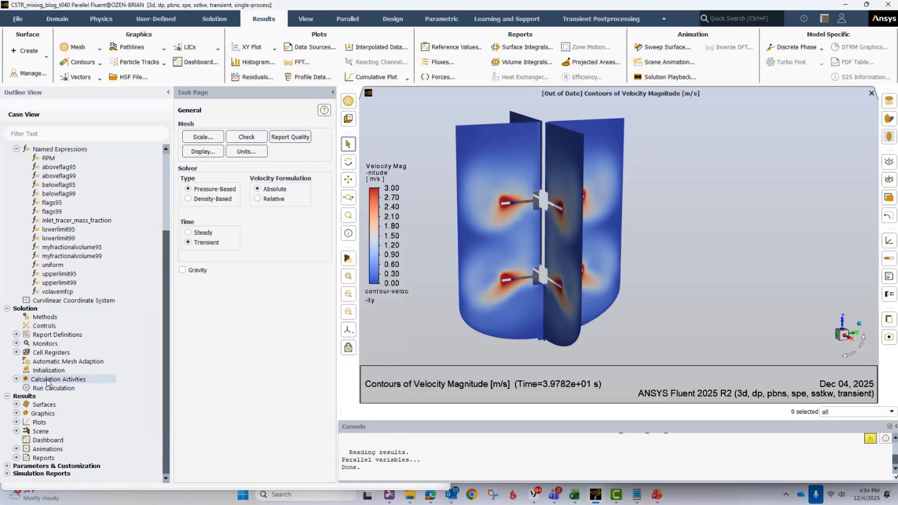
# - Look over the existing results surfaces to find the expression-volume-95 and expression-volume-99 entries
pyautogui.click(15, 405)
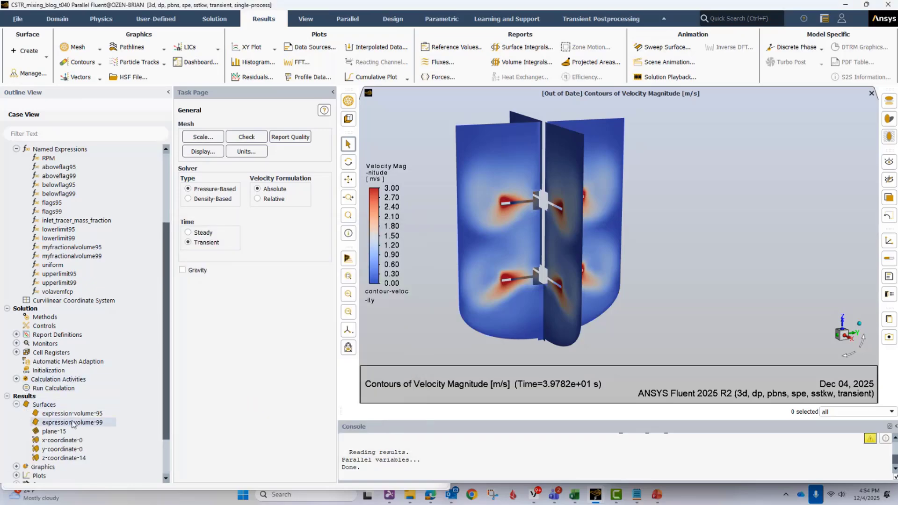
pyautogui.click(86, 415)
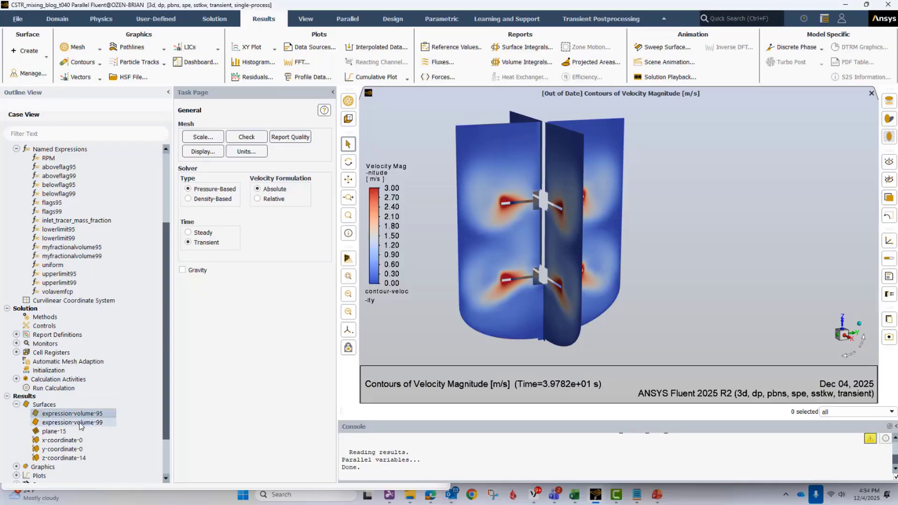
pyautogui.scroll(-2, 83, 425)
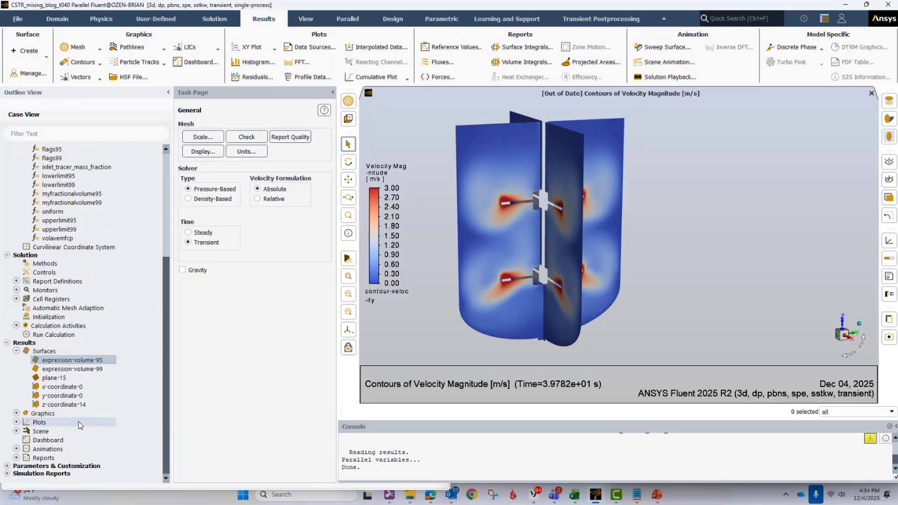
# - Change the mesh-fv99 mesh display's coloring to Uniform, and save and display it
pyautogui.click(16, 413)
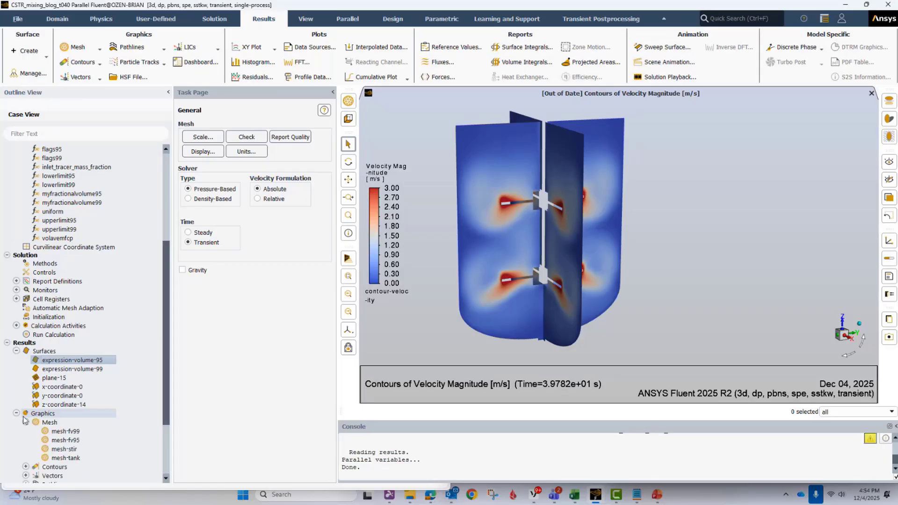
pyautogui.click(25, 422)
pyautogui.scroll(-3, 59, 407)
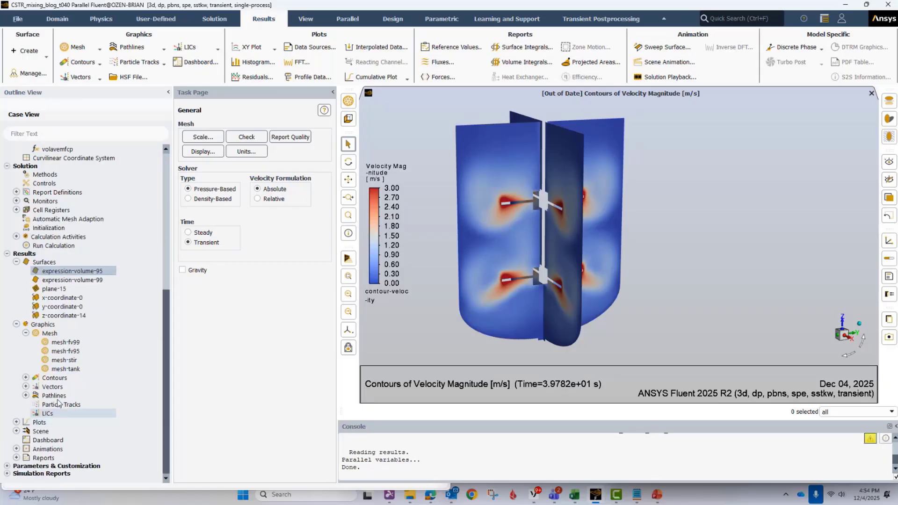
pyautogui.rightClick(64, 344)
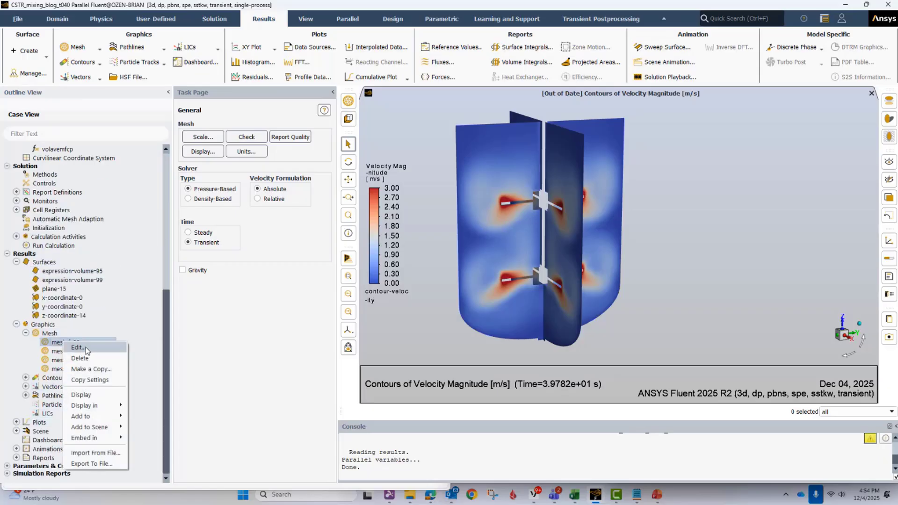
pyautogui.click(86, 349)
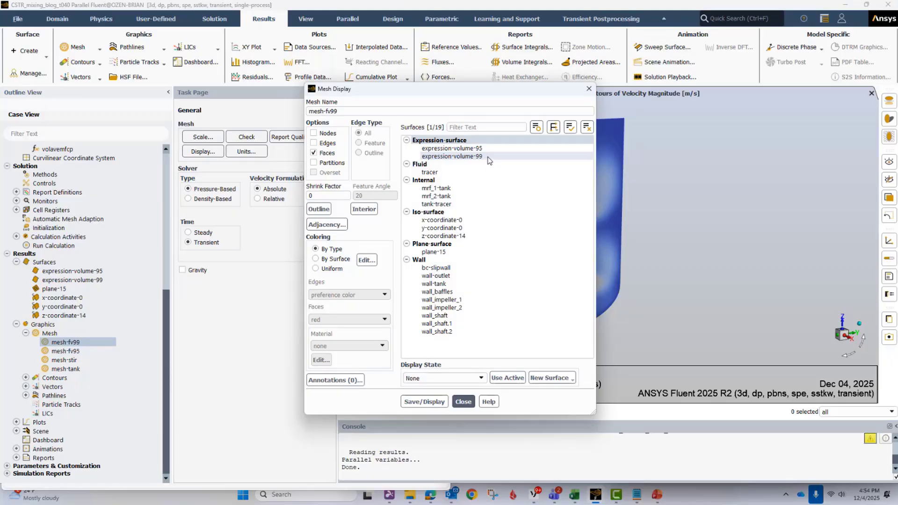
pyautogui.click(329, 269)
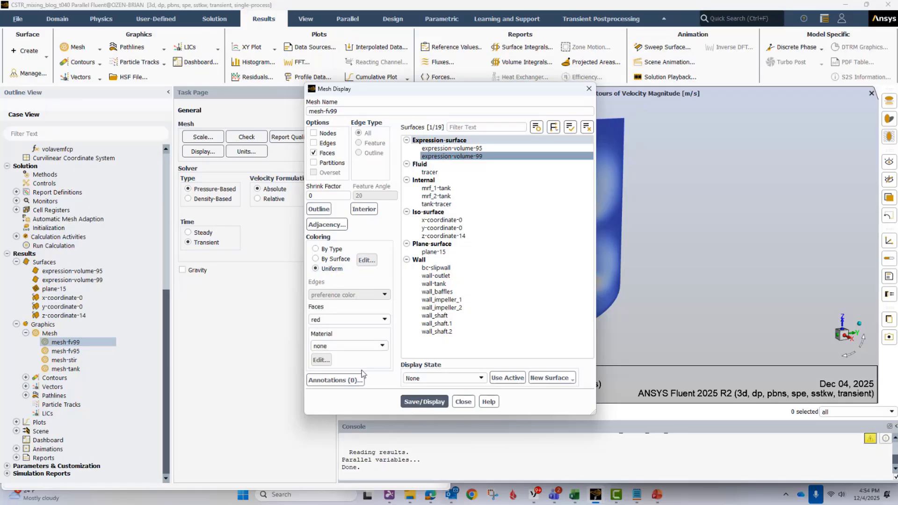
pyautogui.click(418, 403)
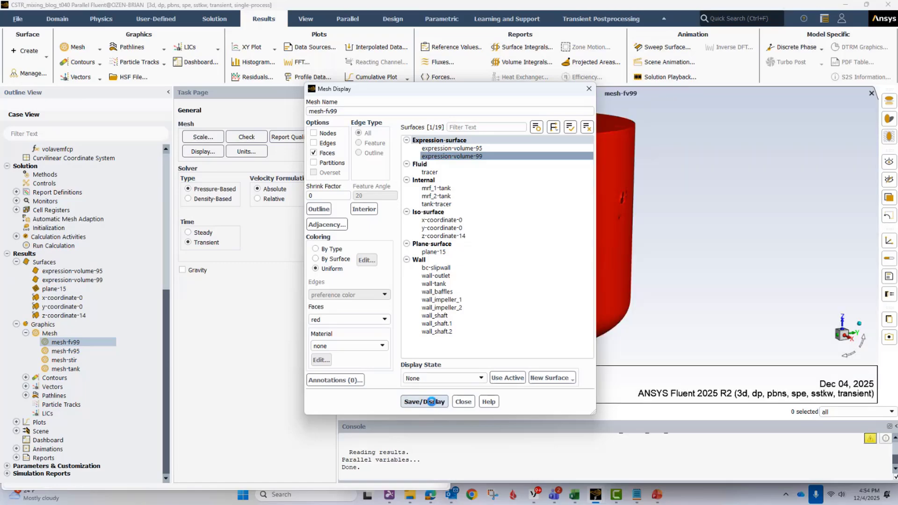
pyautogui.click(463, 402)
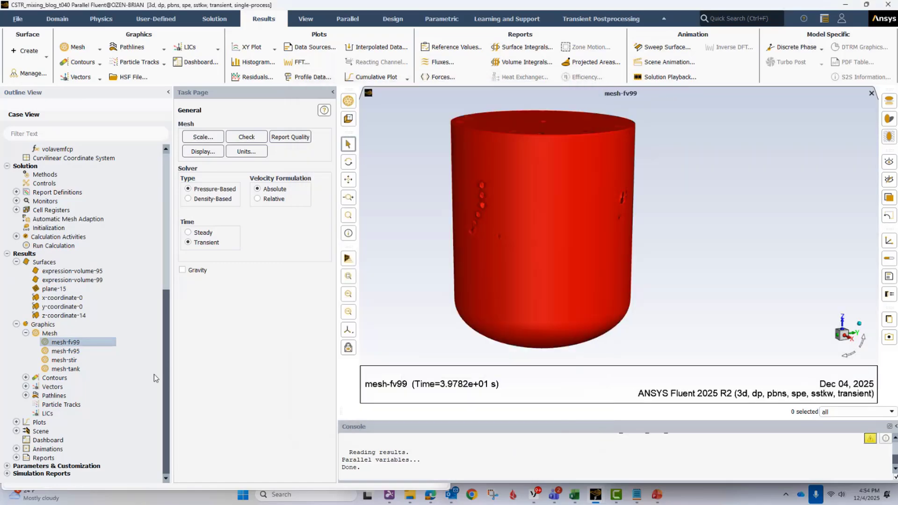
# - Review the surface selection and coloring of the mesh-fv95 mesh display, leaving it unedited
pyautogui.rightClick(80, 352)
pyautogui.click(103, 357)
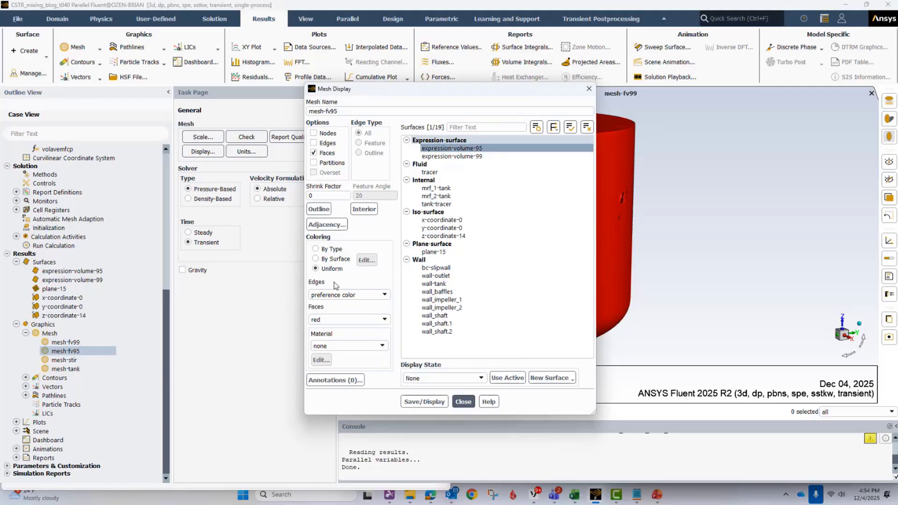
pyautogui.click(463, 401)
# - Save and display the mesh-stir mesh display, which covers the impeller and shaft walls, and close its definition
pyautogui.rightClick(65, 360)
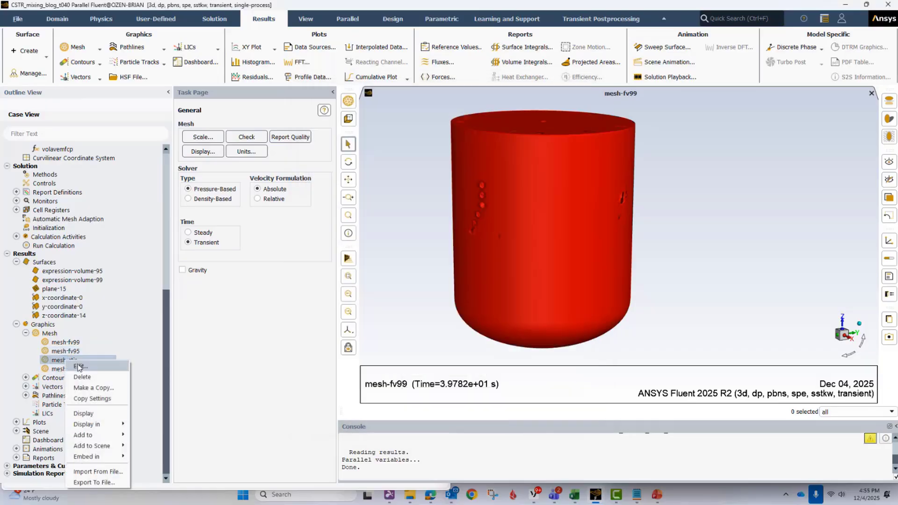
pyautogui.click(75, 367)
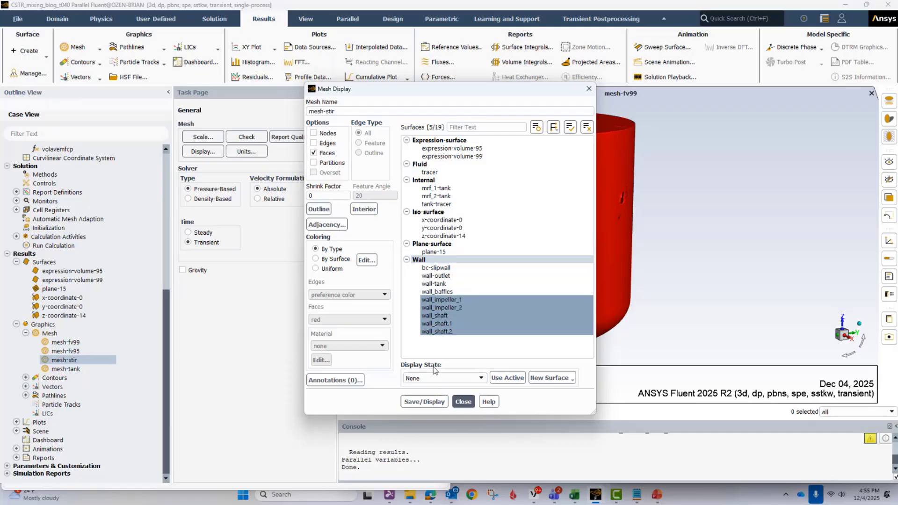
pyautogui.click(428, 402)
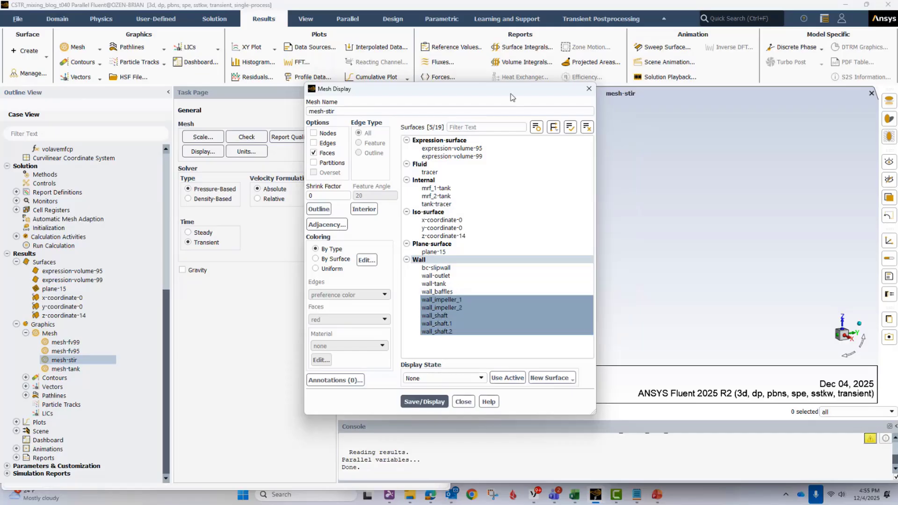
pyautogui.moveTo(503, 89); pyautogui.dragTo(288, 107)
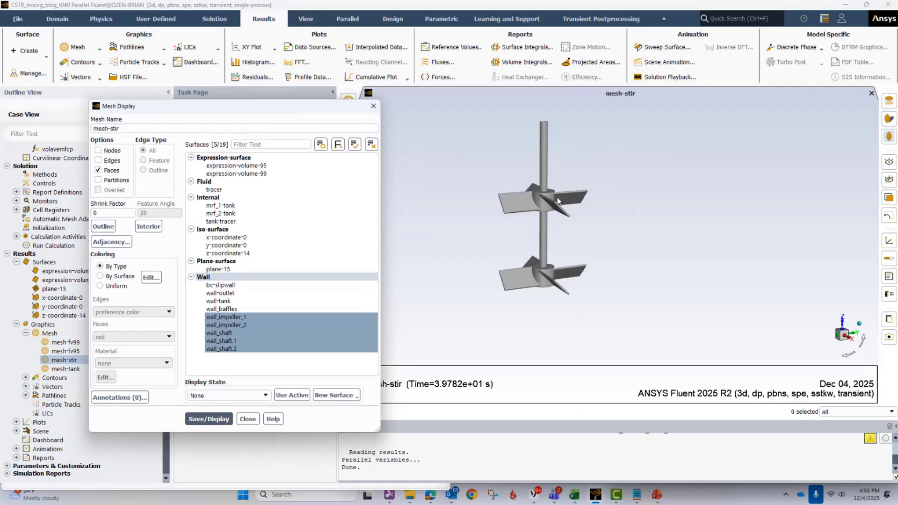
pyautogui.click(257, 417)
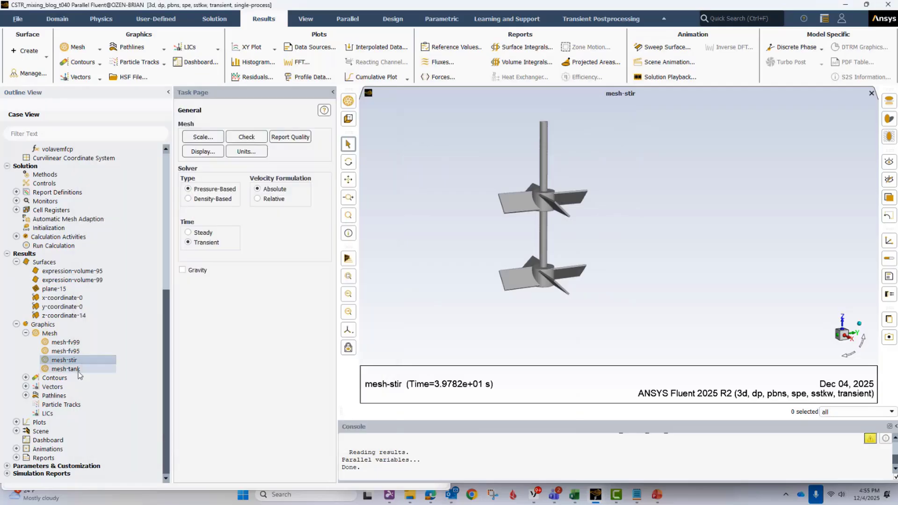
# - Save and display the mesh-tank mesh display for the outlet, tank and baffle walls, and close its definition
pyautogui.rightClick(76, 369)
pyautogui.click(90, 377)
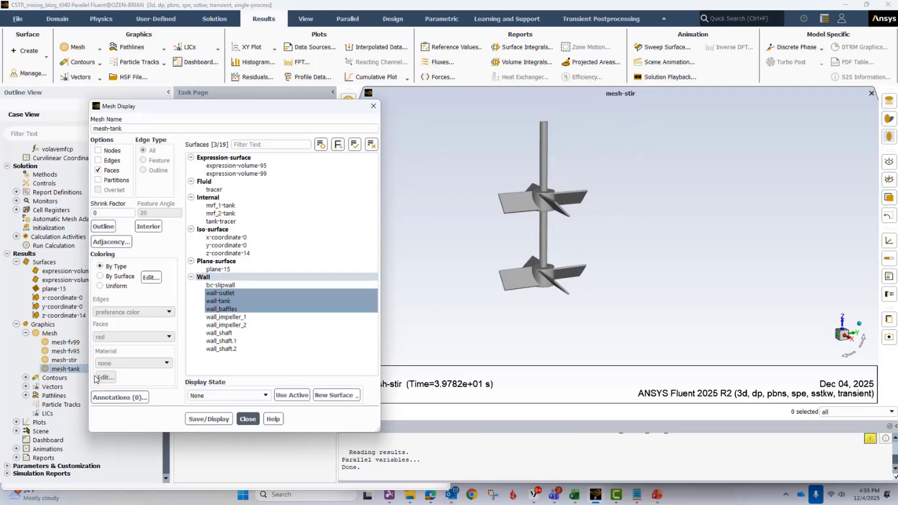
pyautogui.click(207, 419)
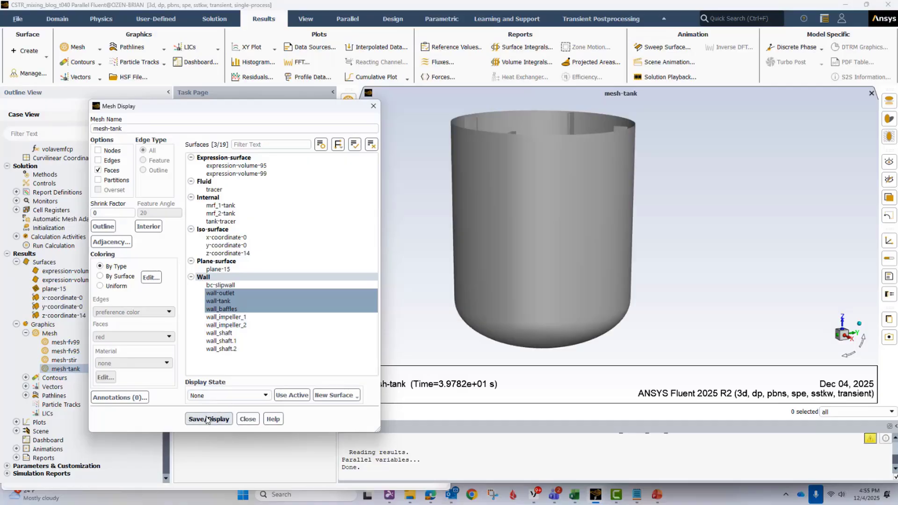
pyautogui.click(248, 419)
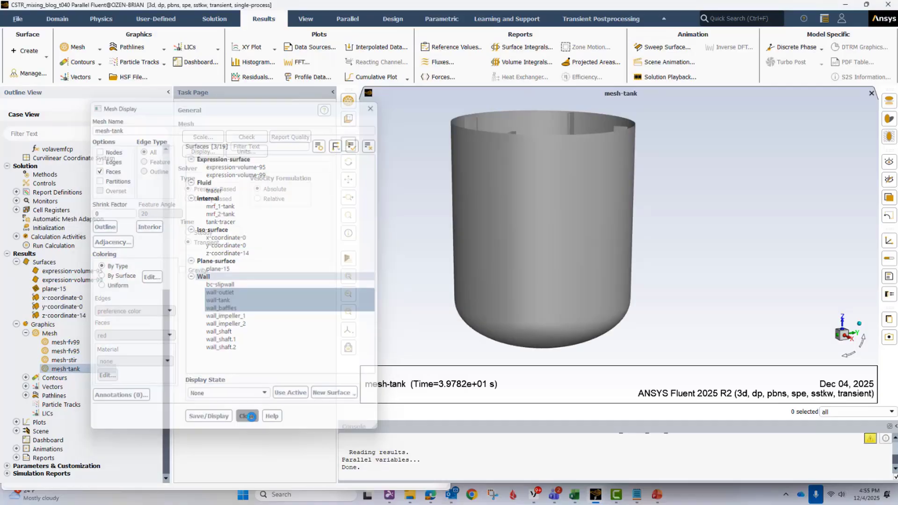
# - Display the scene-t99 scene with its mesh-fv99, mesh-stir and mesh-tank objects, and review scene-t95's object selection without editing it
pyautogui.click(25, 334)
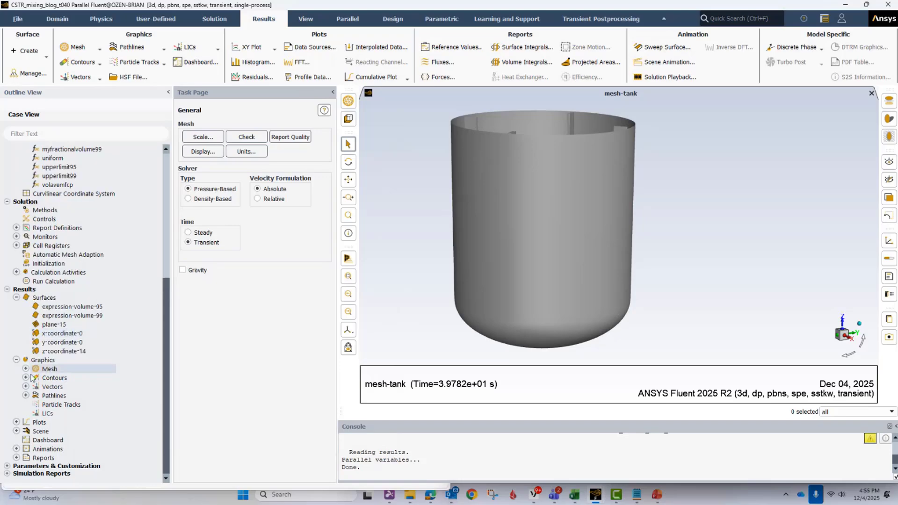
pyautogui.click(17, 431)
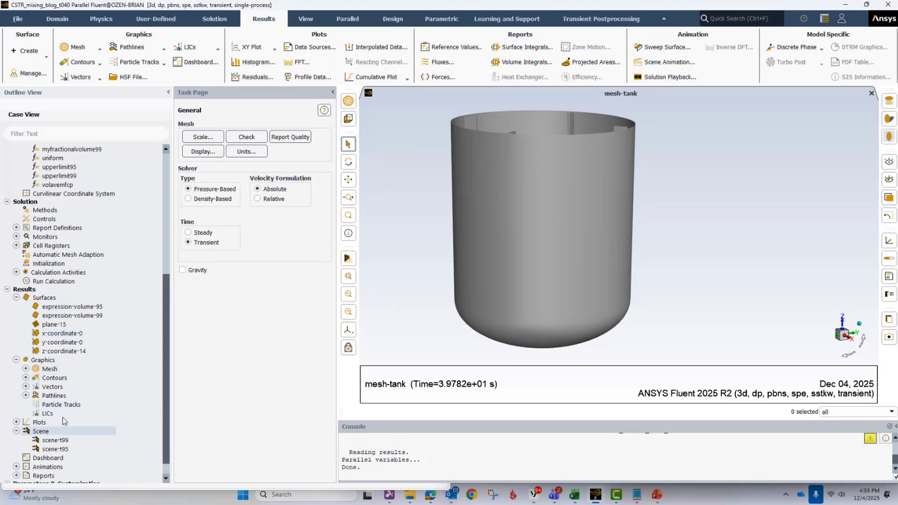
pyautogui.scroll(-1, 62, 421)
pyautogui.rightClick(62, 423)
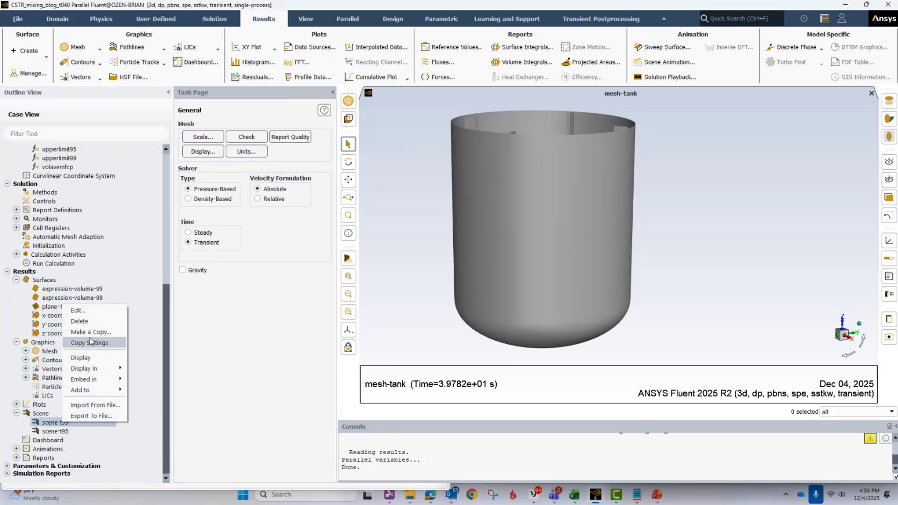
pyautogui.click(78, 310)
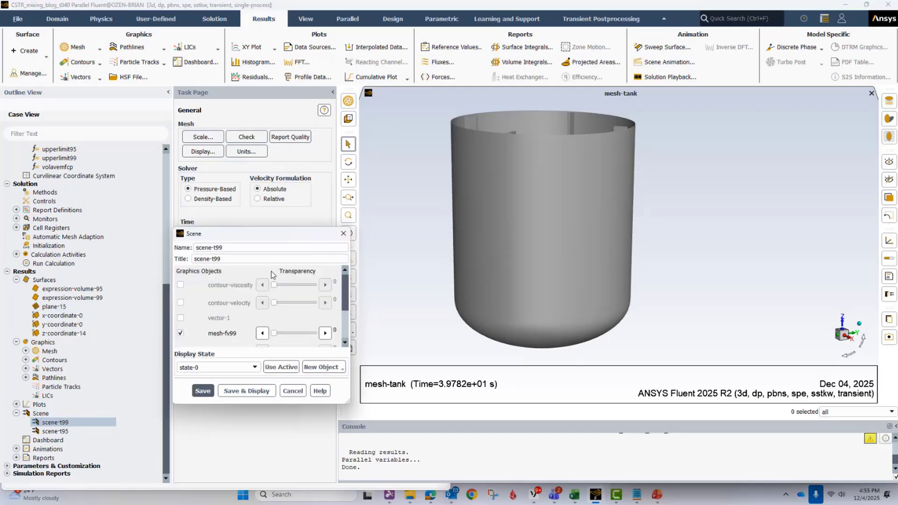
pyautogui.moveTo(299, 231); pyautogui.dragTo(306, 68)
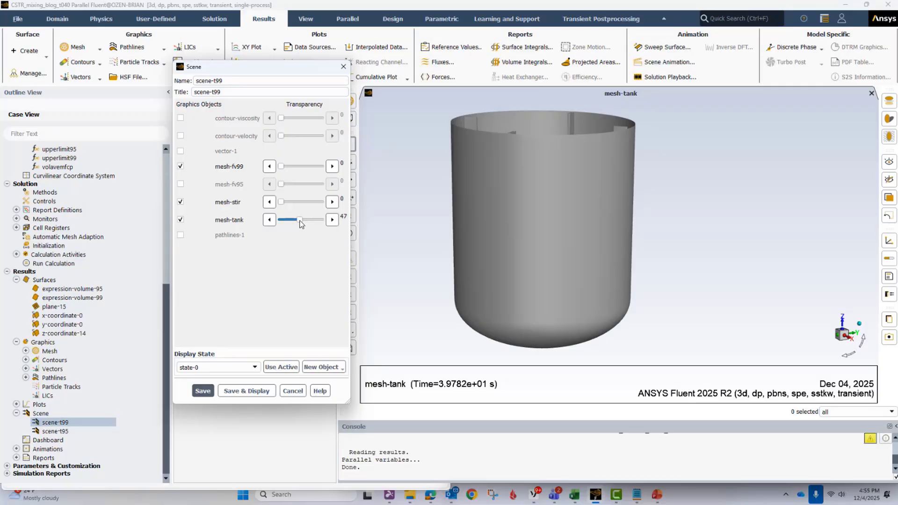
pyautogui.click(247, 391)
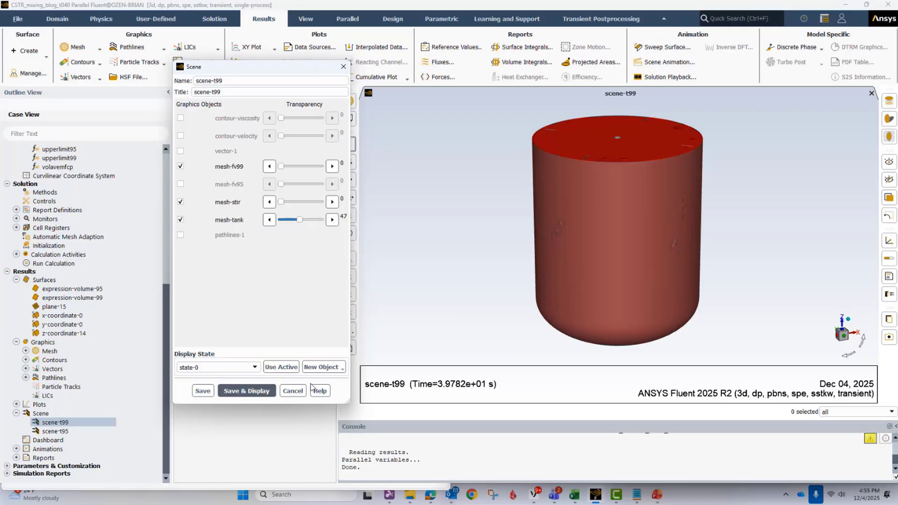
pyautogui.click(291, 391)
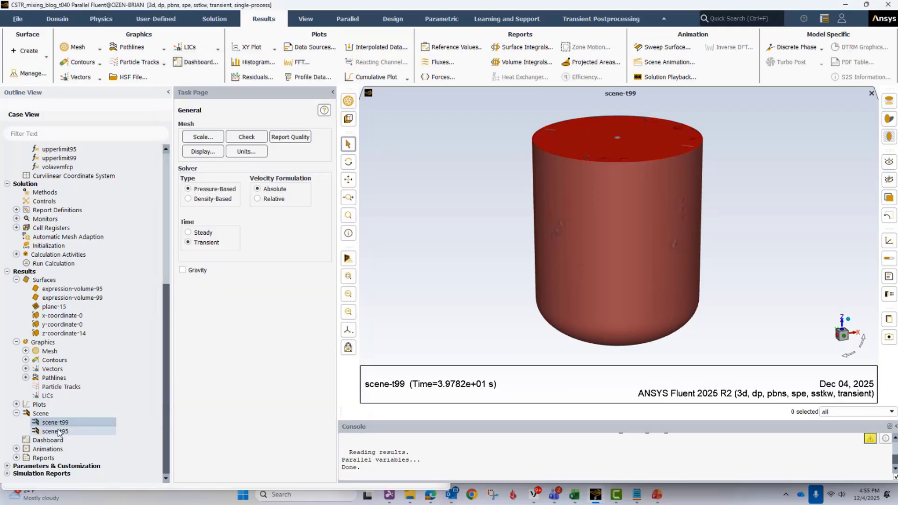
pyautogui.doubleClick(58, 431)
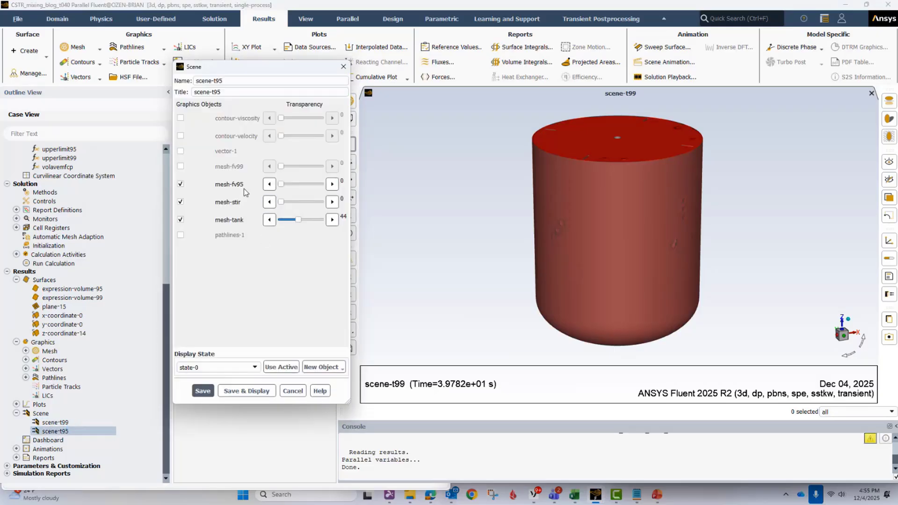
pyautogui.click(293, 391)
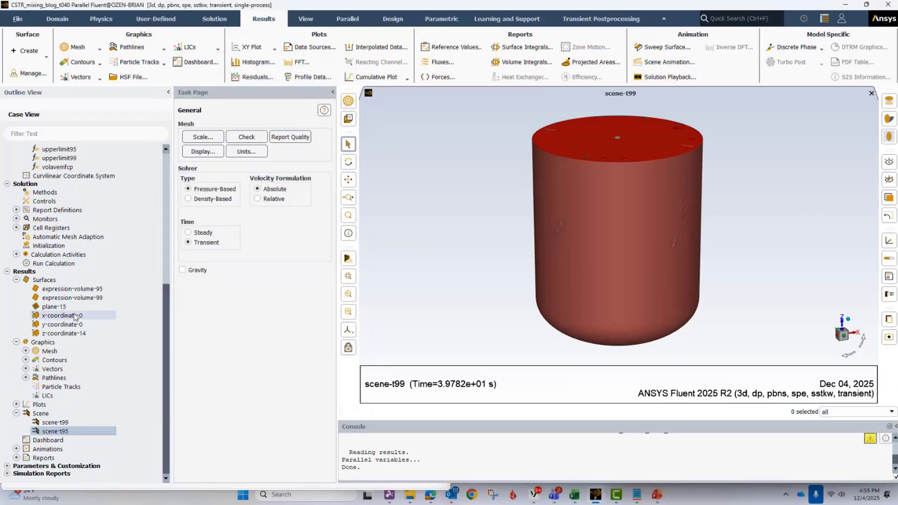
# - Review the ani-t99 solution animation's recording settings, keep scene-t99 as its animation object, preview it and accept the definition
pyautogui.scroll(2, 21, 281)
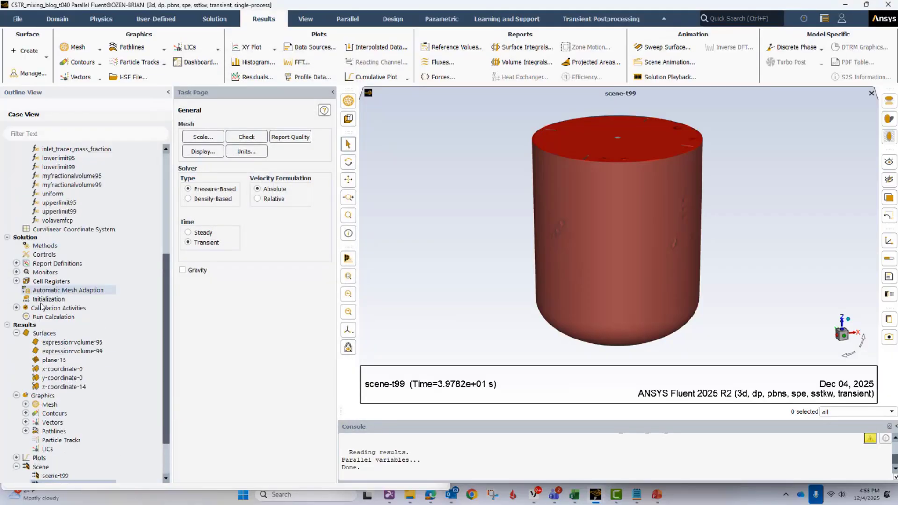
pyautogui.click(16, 307)
pyautogui.click(25, 343)
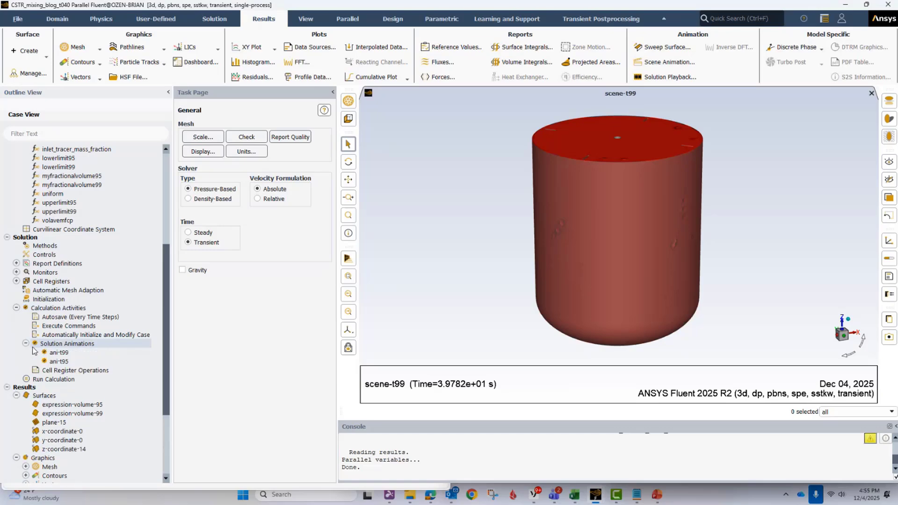
pyautogui.rightClick(64, 355)
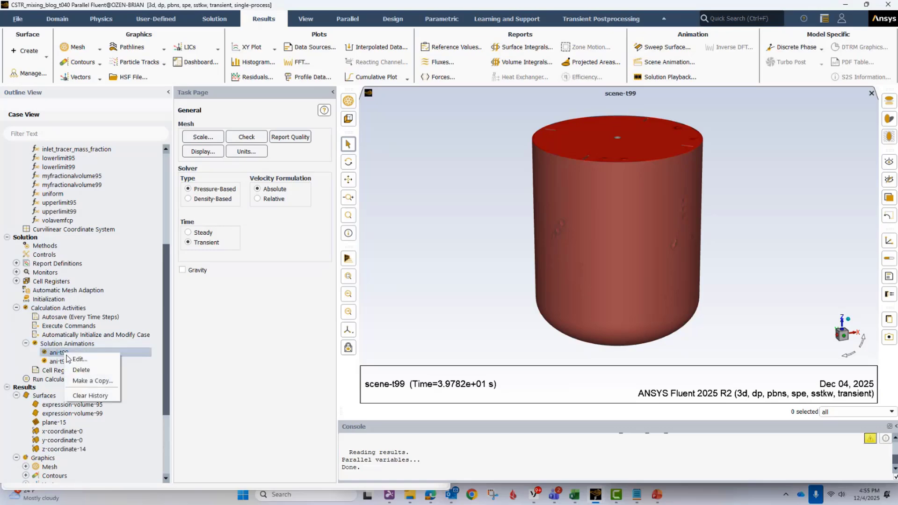
pyautogui.click(77, 360)
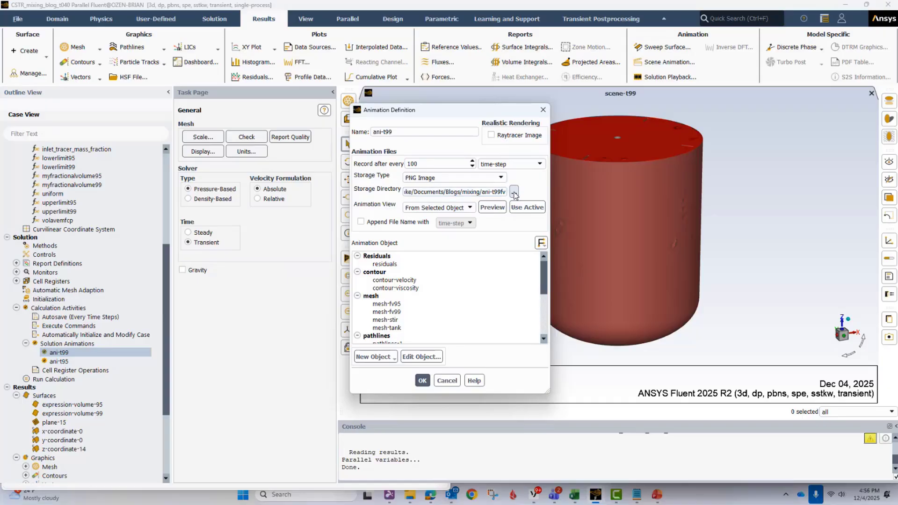
pyautogui.scroll(-10, 442, 316)
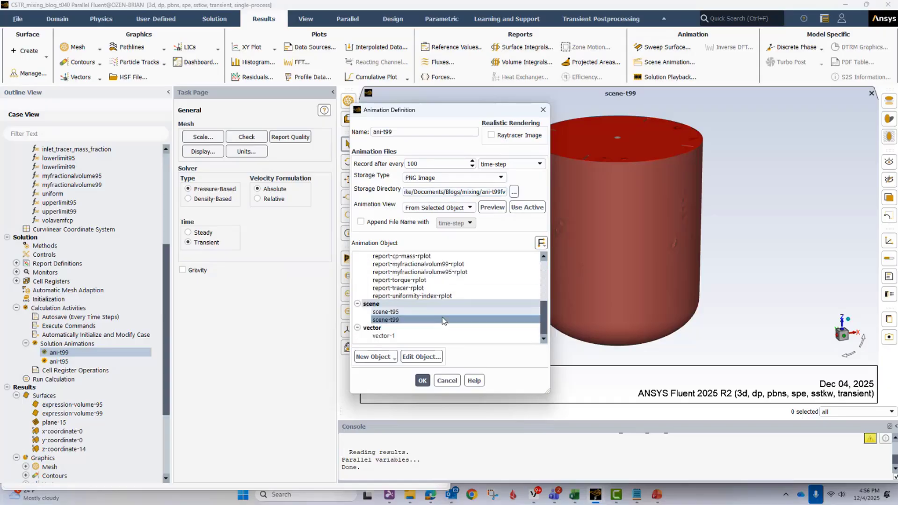
pyautogui.click(389, 321)
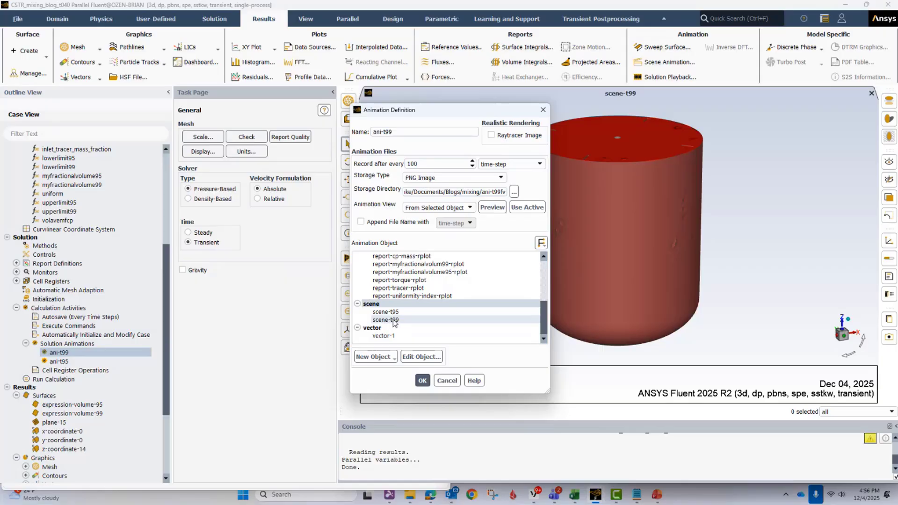
pyautogui.click(406, 322)
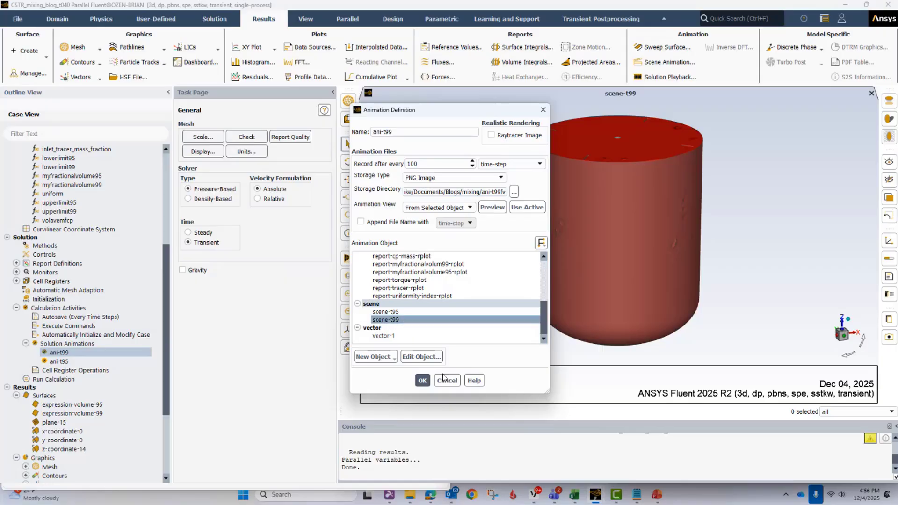
pyautogui.click(493, 208)
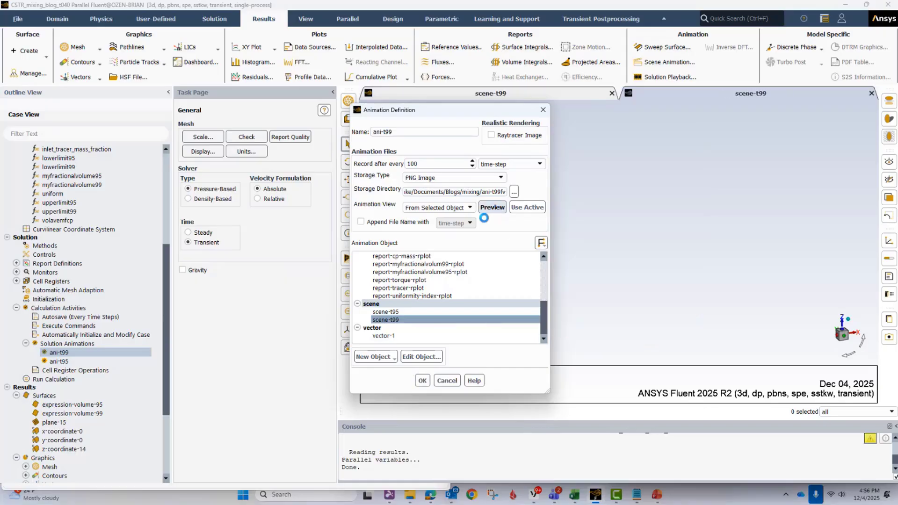
pyautogui.click(426, 381)
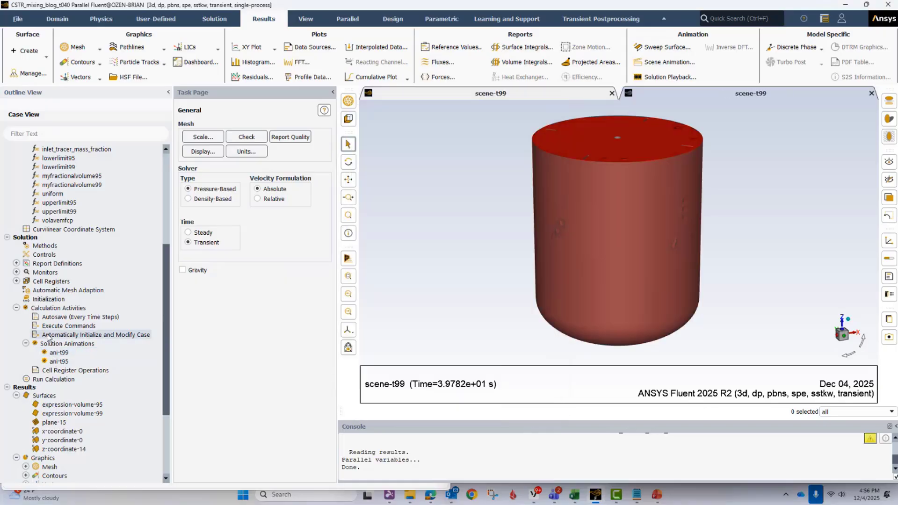
# - Review the report-myfractionalvolum99 report definition, including its expression, available named expressions, report file and report plot, and accept it unchanged
pyautogui.click(26, 344)
pyautogui.click(16, 308)
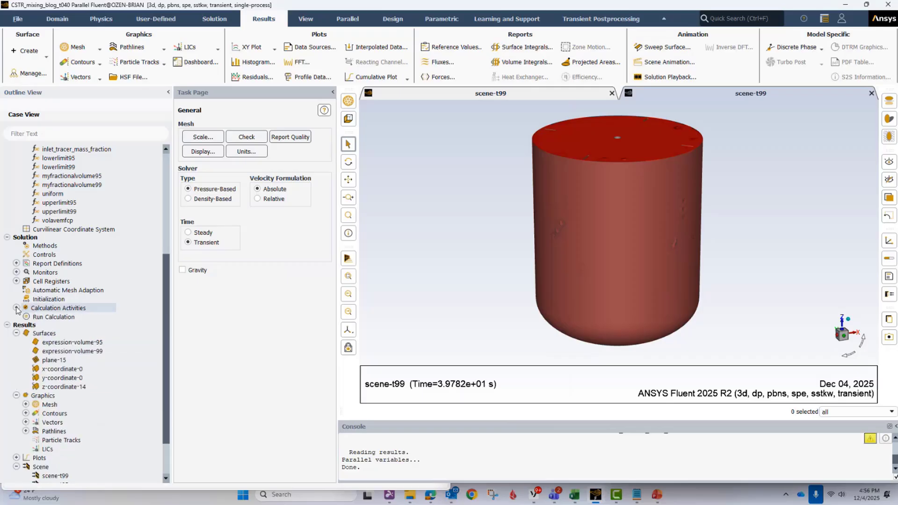
pyautogui.click(17, 263)
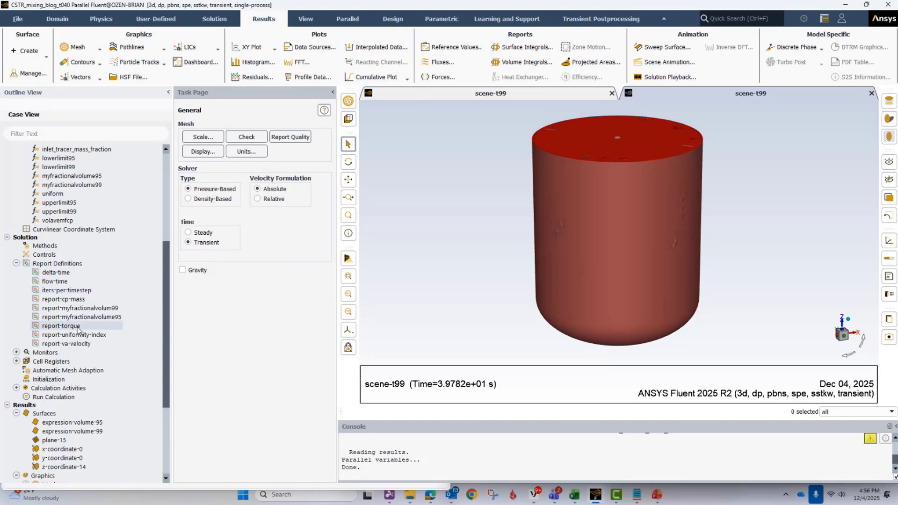
pyautogui.scroll(4, 91, 285)
pyautogui.scroll(1, 91, 285)
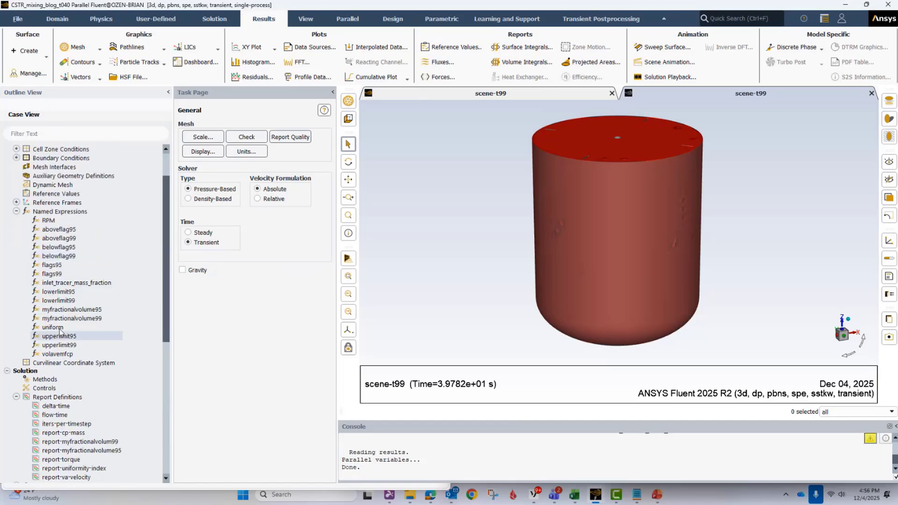
pyautogui.scroll(-5, 78, 355)
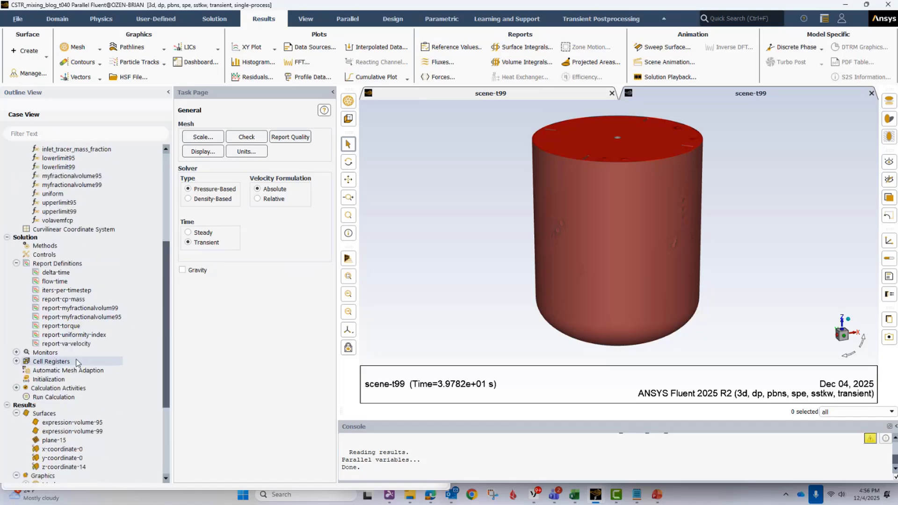
pyautogui.doubleClick(86, 309)
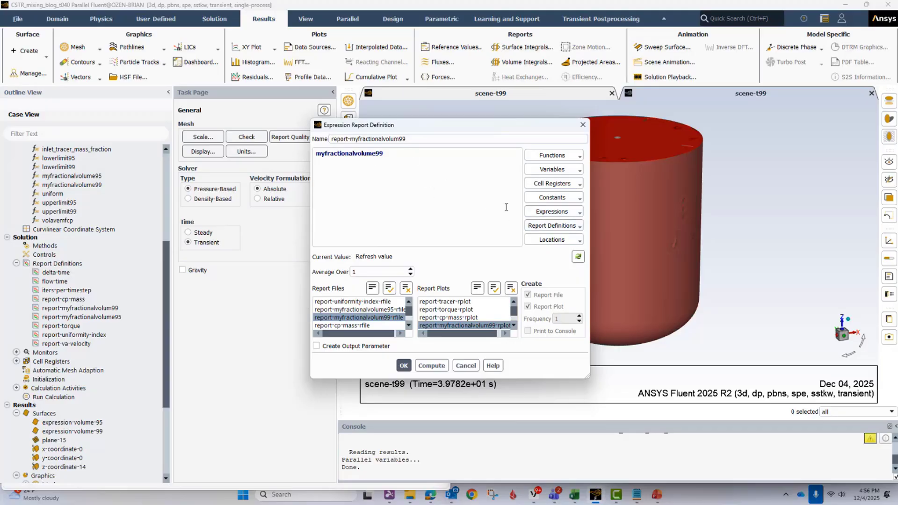
pyautogui.click(552, 213)
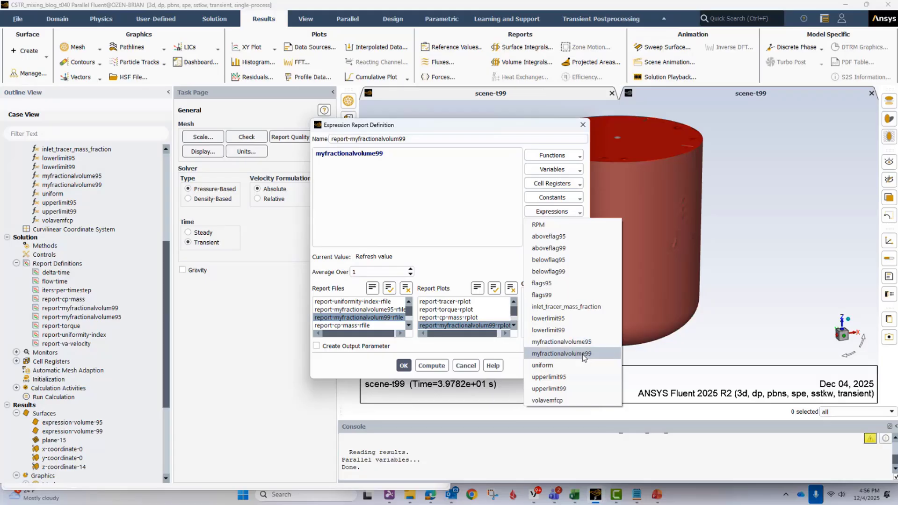
pyautogui.click(501, 258)
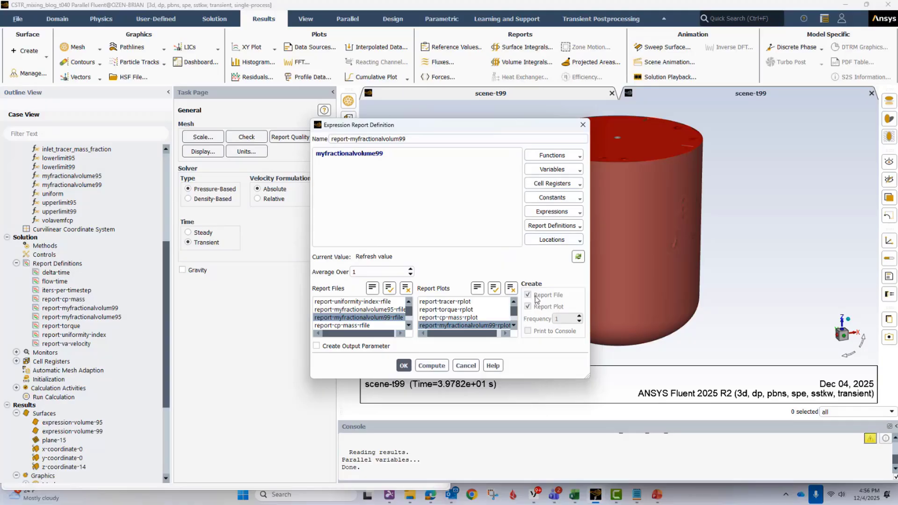
pyautogui.click(403, 365)
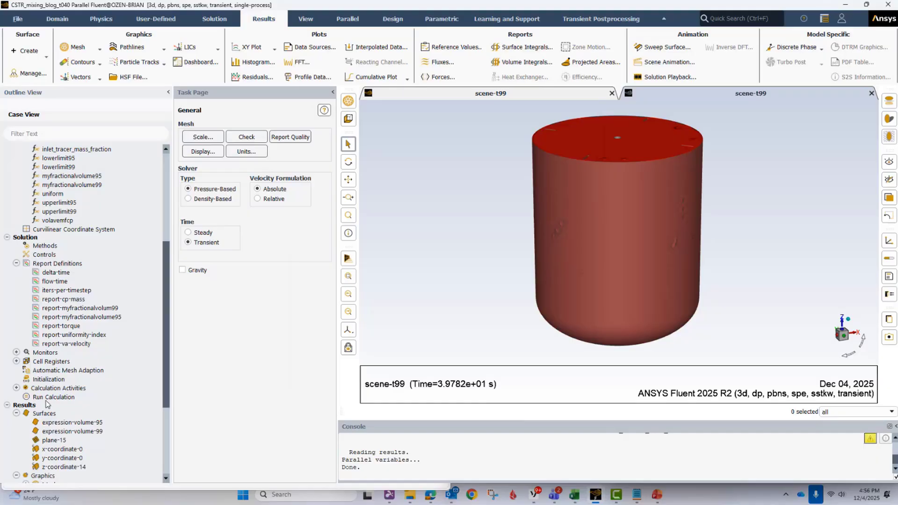
# - Review the report-myfractionalvolume95 and report-uniformity-index report definitions, including their expressions, report files and report plots, and close them
pyautogui.click(89, 317)
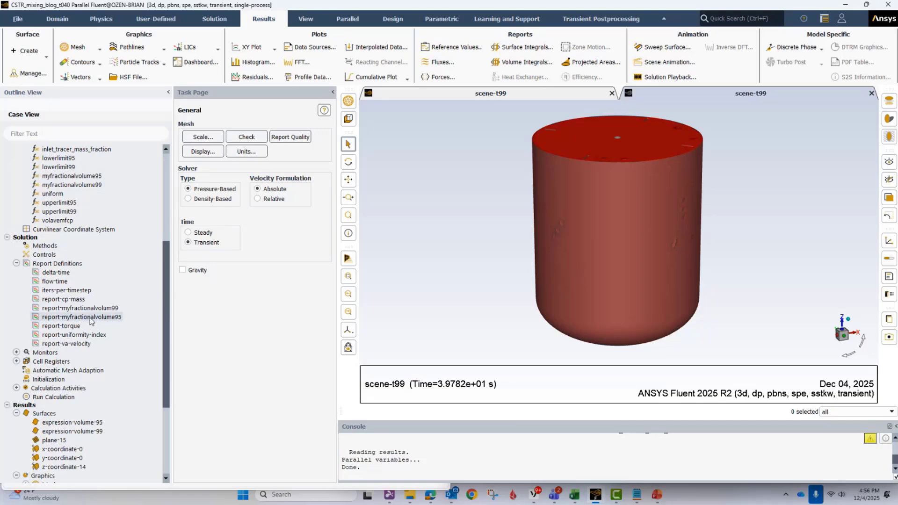
pyautogui.doubleClick(89, 317)
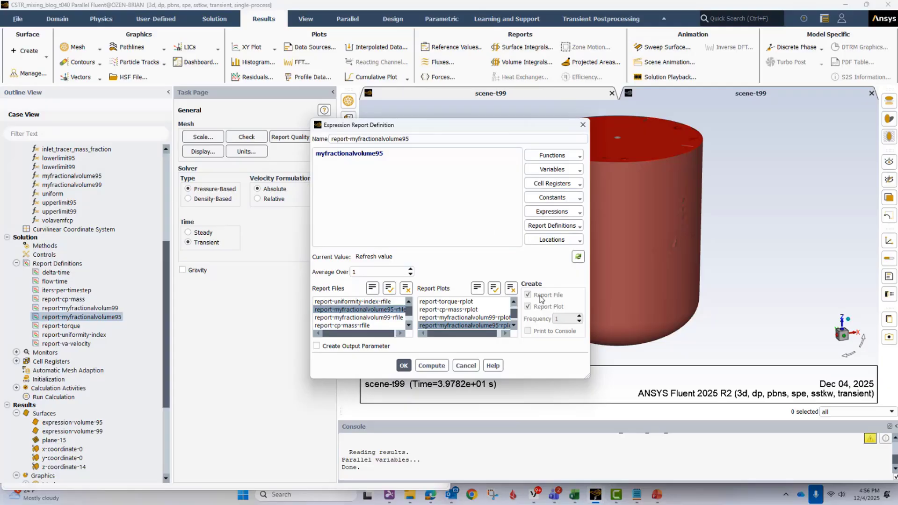
pyautogui.click(404, 366)
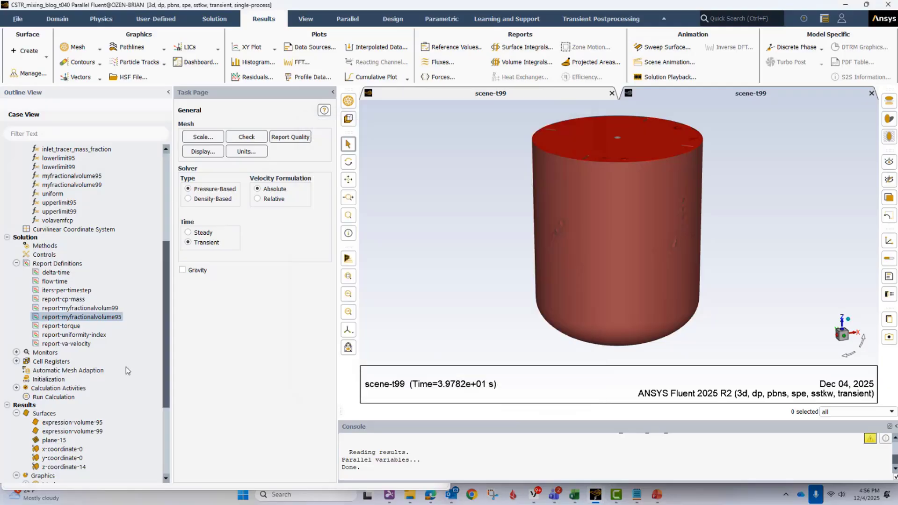
pyautogui.doubleClick(69, 335)
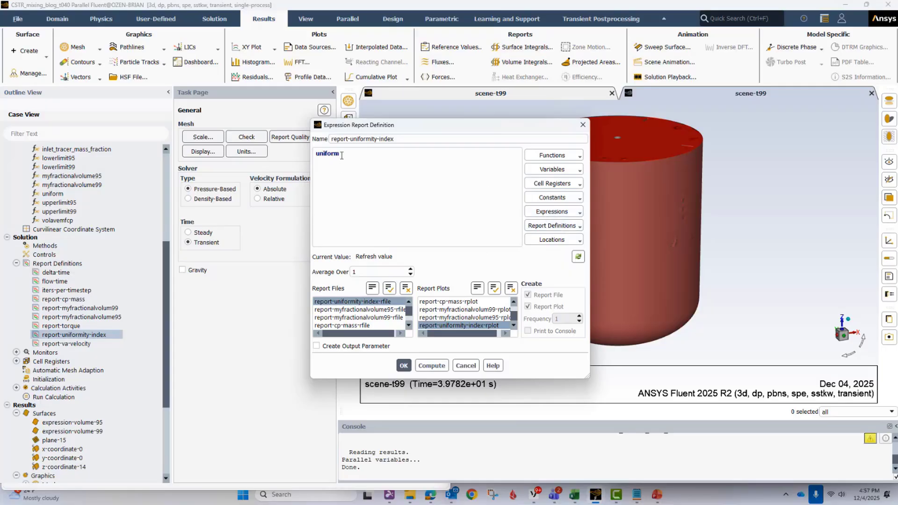
pyautogui.click(466, 365)
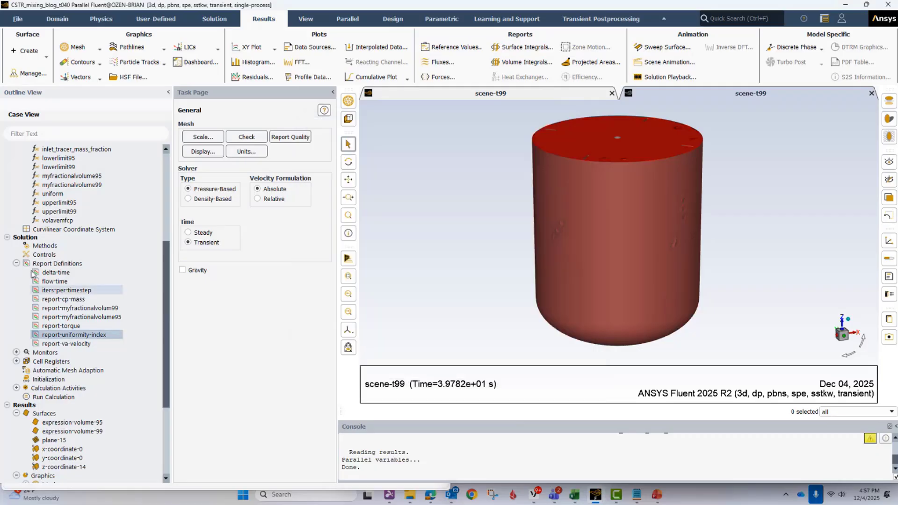
# - Review the report files and report plots listed under the solution monitors, and collapse both lists
pyautogui.click(17, 352)
pyautogui.scroll(-5, 17, 346)
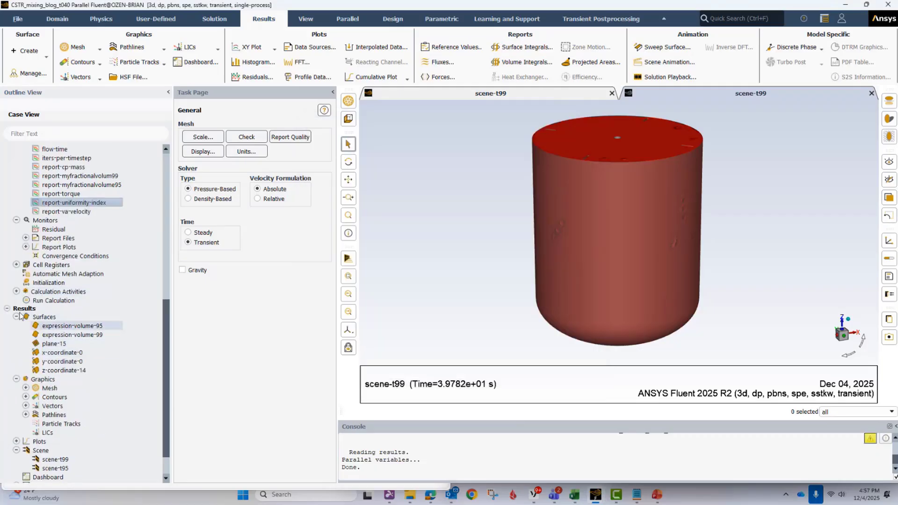
pyautogui.click(26, 238)
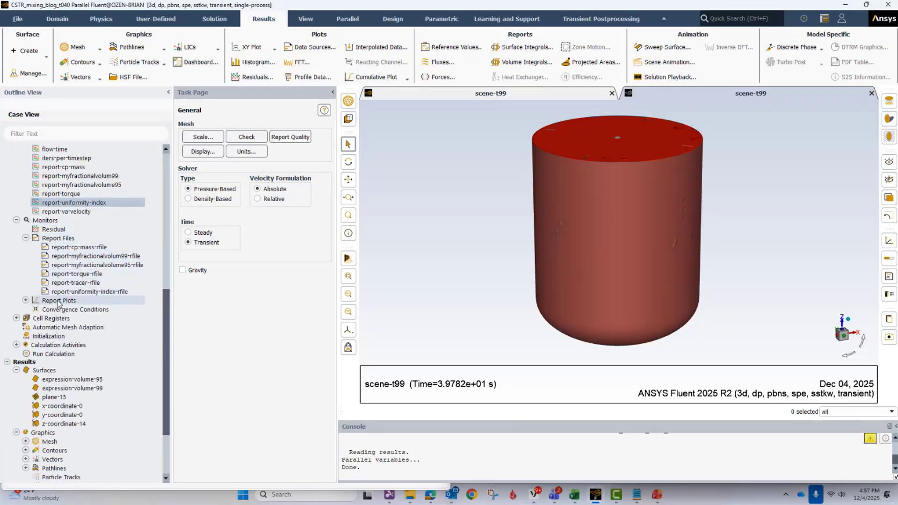
pyautogui.click(25, 300)
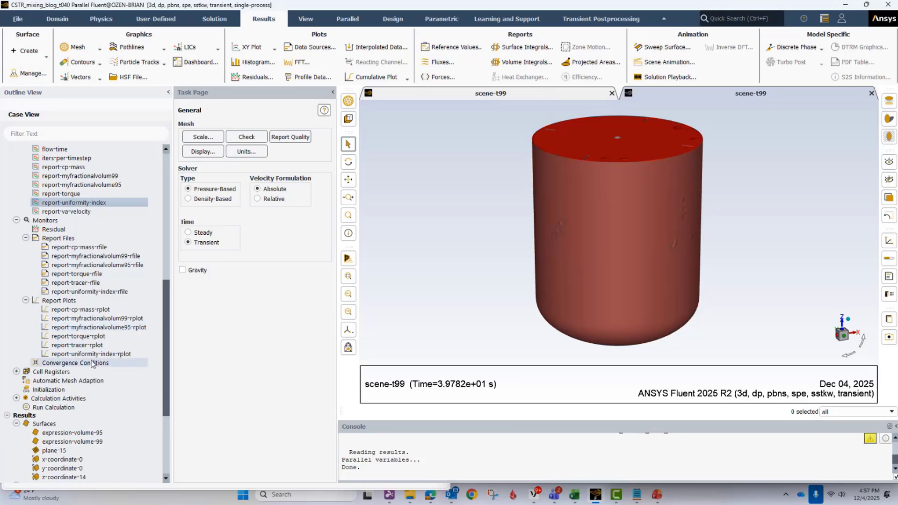
pyautogui.click(25, 238)
pyautogui.click(26, 247)
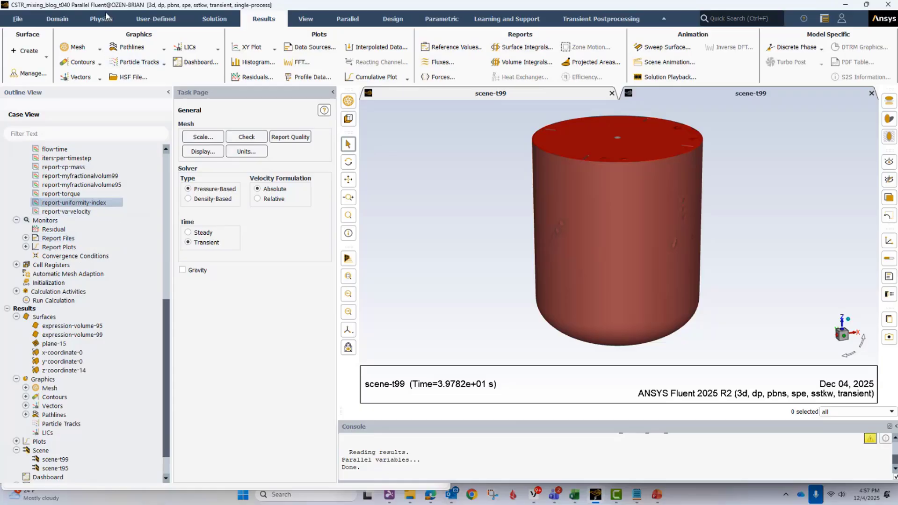
# - Set the transient formulation in the solution methods to Bounded Second Order Implicit
pyautogui.click(213, 20)
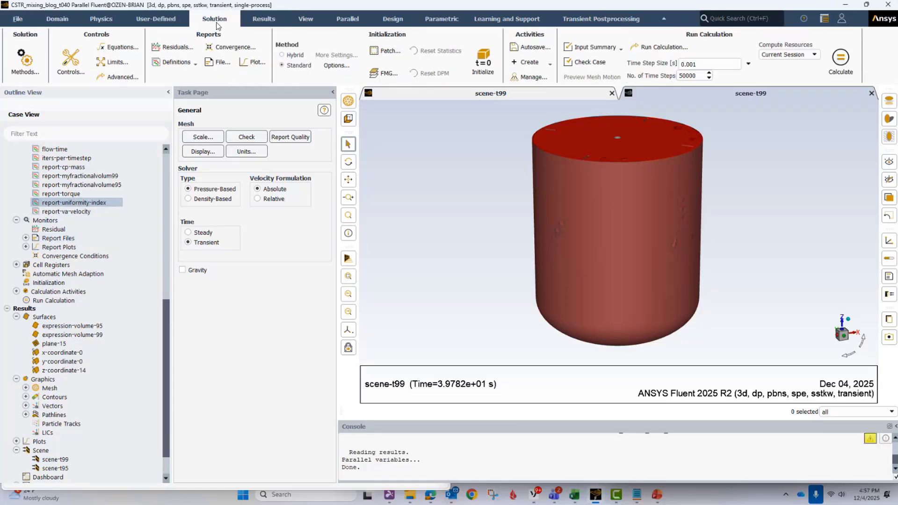
pyautogui.click(23, 61)
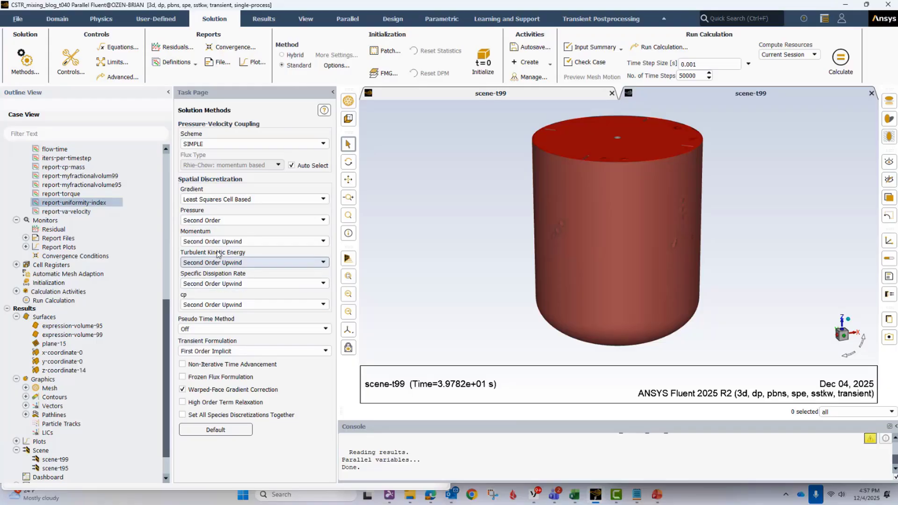
pyautogui.click(207, 351)
pyautogui.click(213, 375)
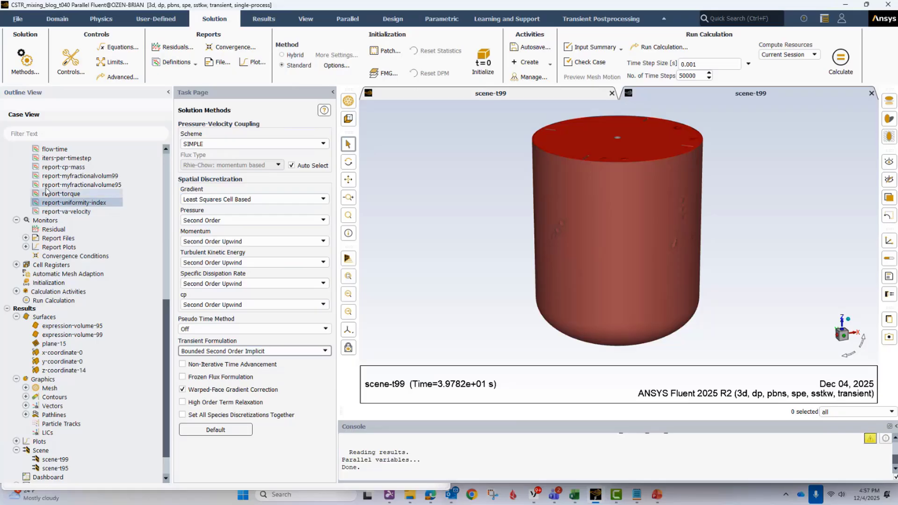
# - Review the solution's under-relaxation factors and accept the equation selection with only cp being solved
pyautogui.click(71, 58)
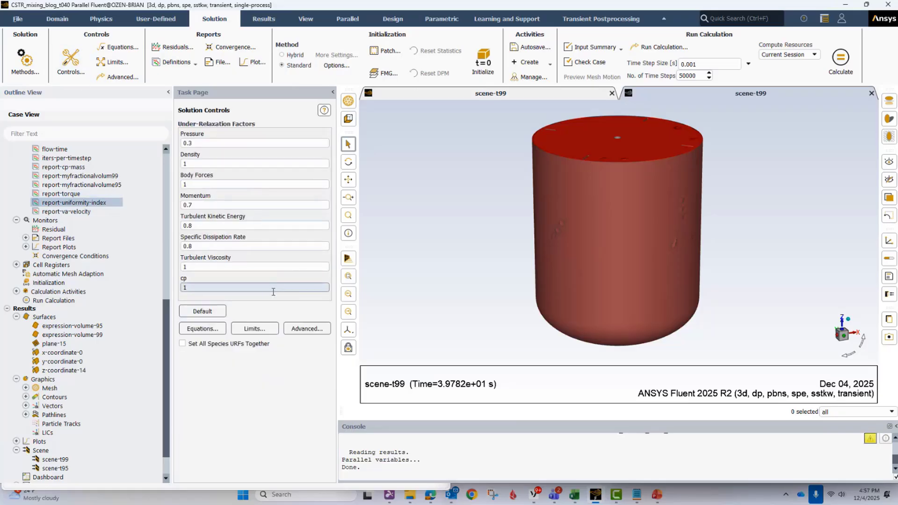
pyautogui.click(119, 46)
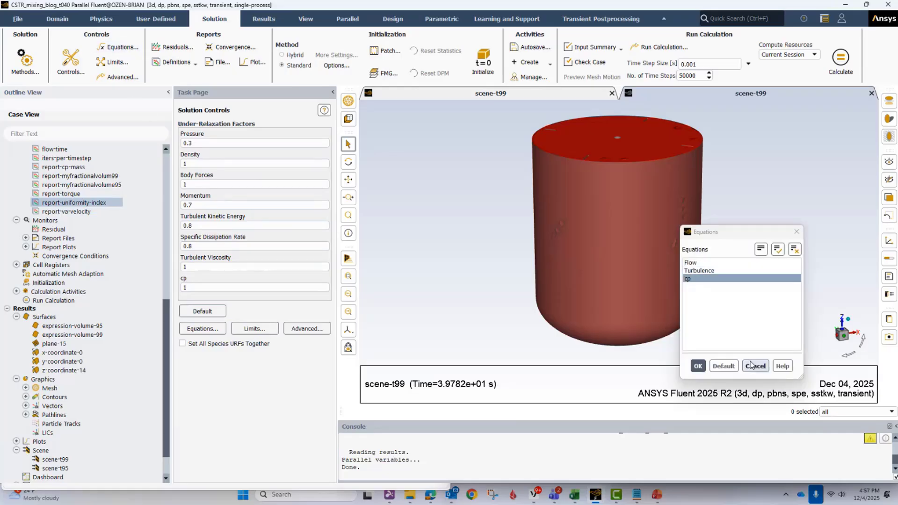
pyautogui.click(697, 365)
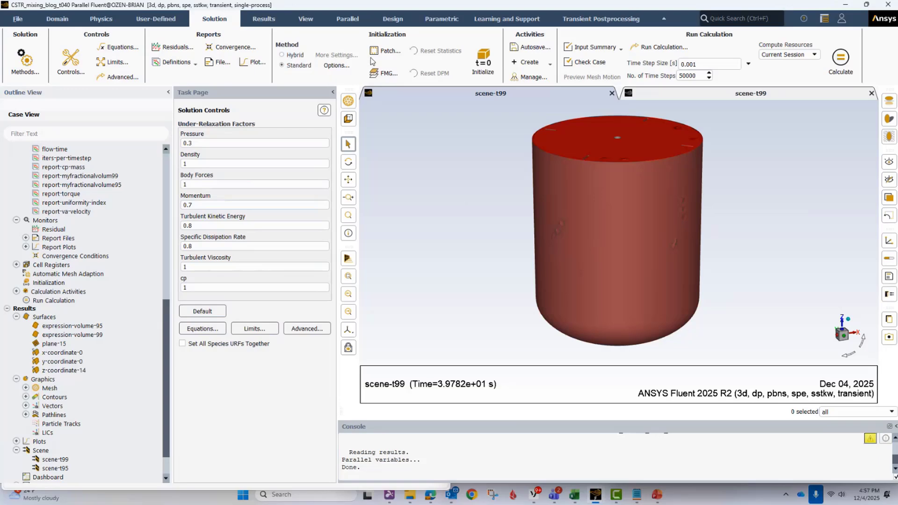
# - Patch the cp variable with a value of 1 in the tracer cell zone and close the patch dialog
pyautogui.click(384, 52)
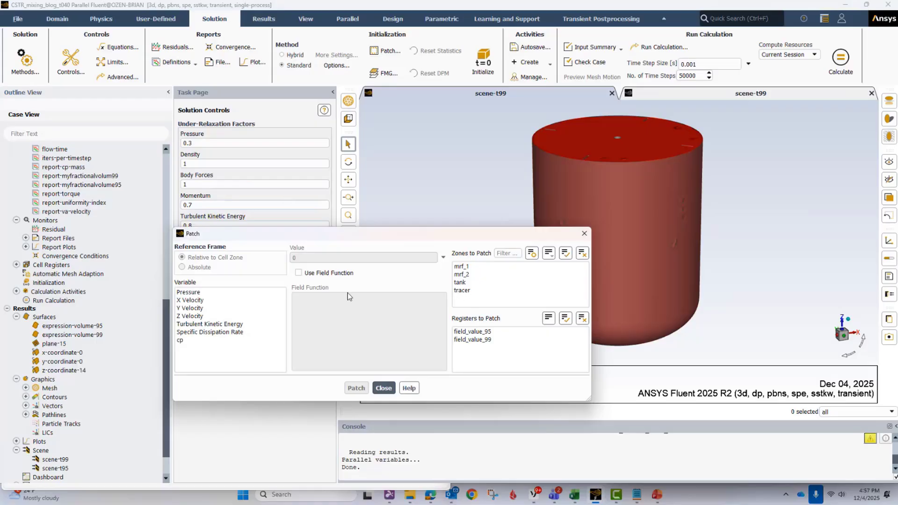
pyautogui.click(197, 344)
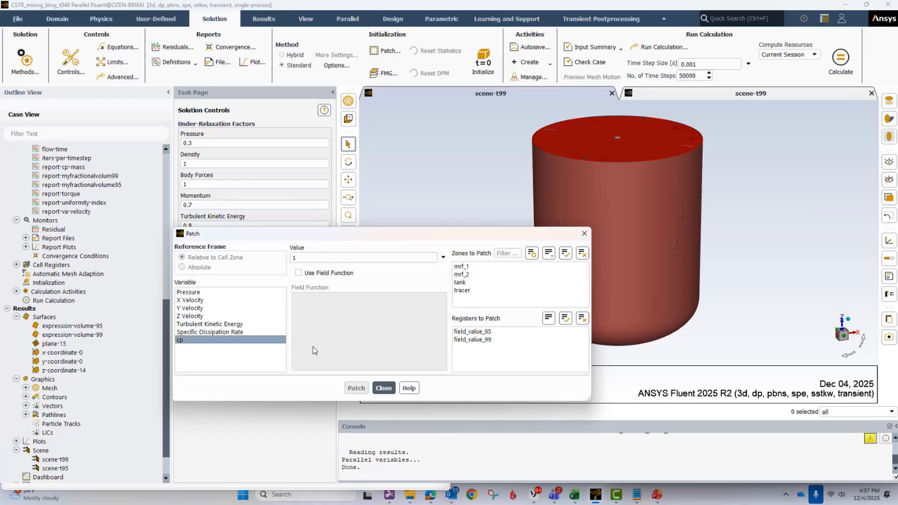
pyautogui.click(463, 291)
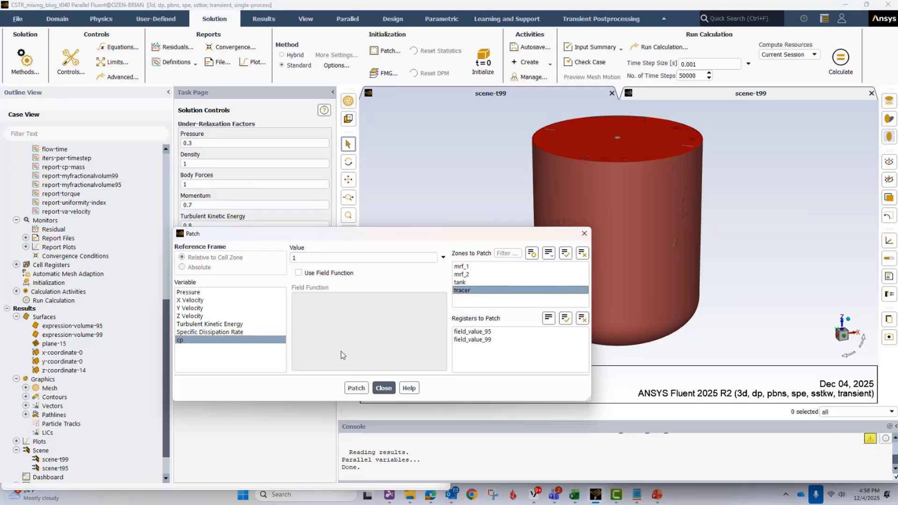
pyautogui.click(192, 341)
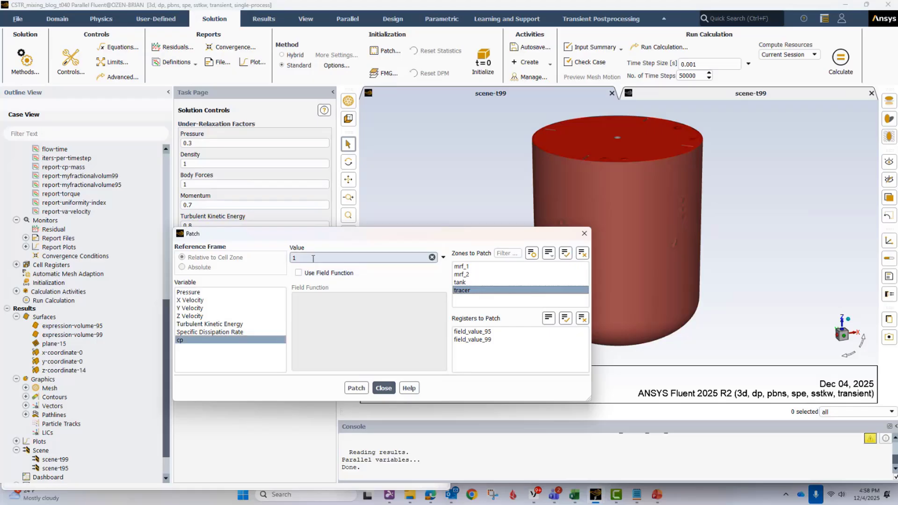
pyautogui.click(467, 290)
pyautogui.click(470, 293)
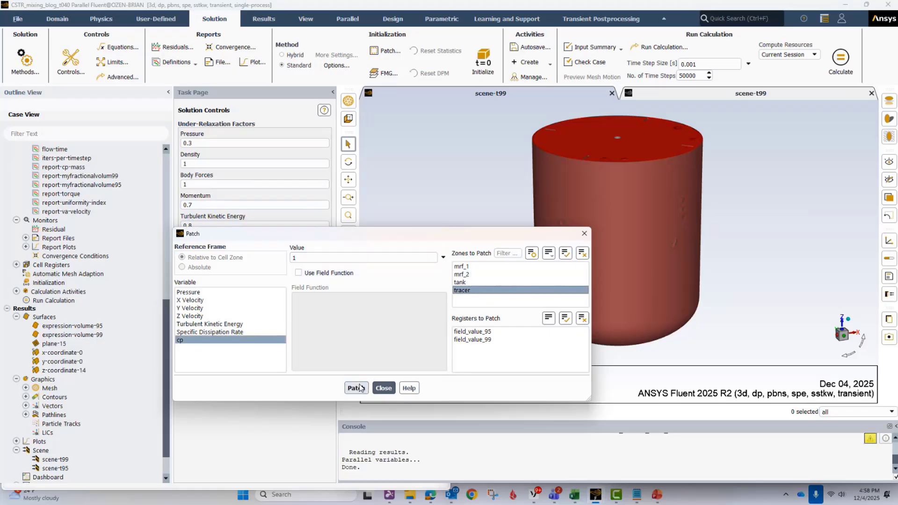
pyautogui.click(357, 388)
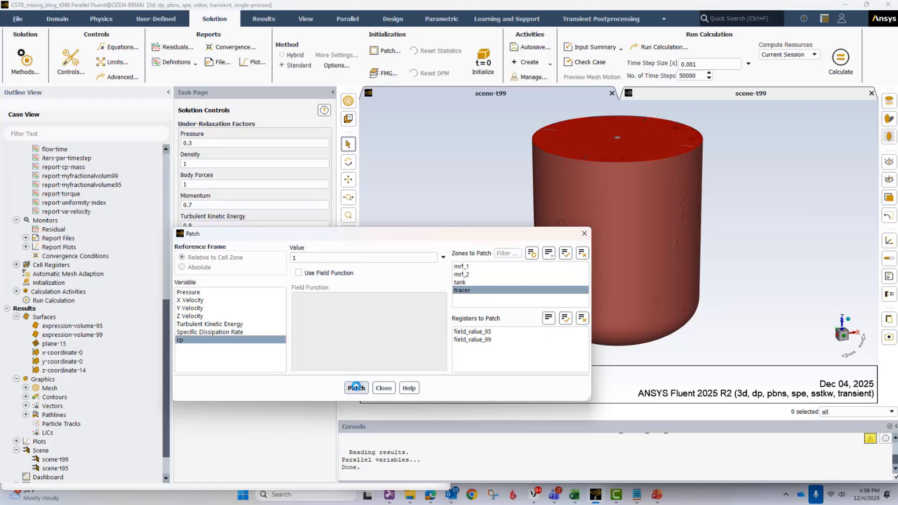
pyautogui.click(384, 389)
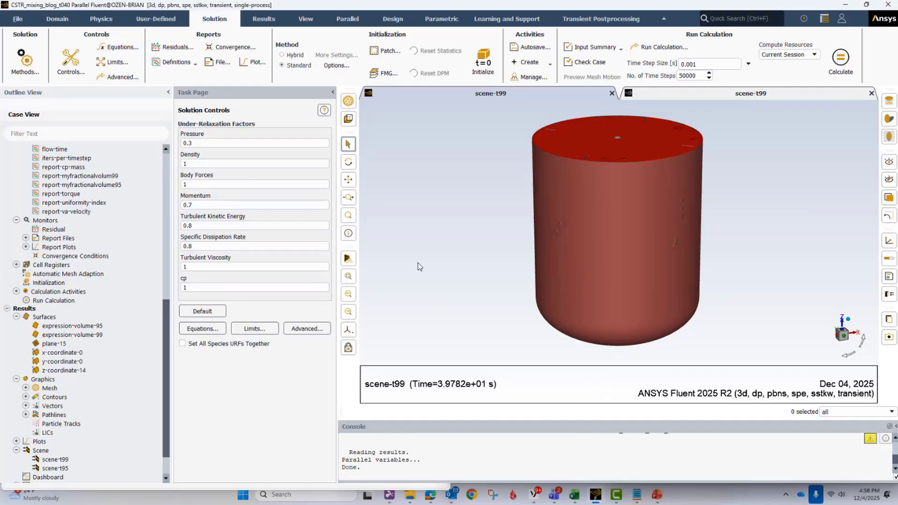
# - Check the time step size and number of time steps set for the calculation
pyautogui.tripleClick(708, 64)
pyautogui.press('Tab')
# - Switch to blog_mixing_sheet.xlsx in Excel and examine the 200 RPM mixing metric chart and the tank image beside it on Sheet1
pyautogui.click(190, 400)
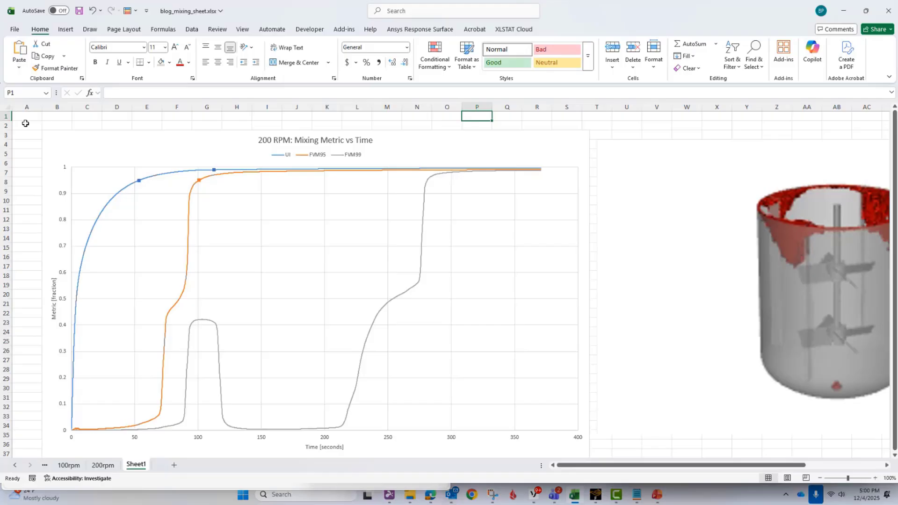
pyautogui.click(21, 123)
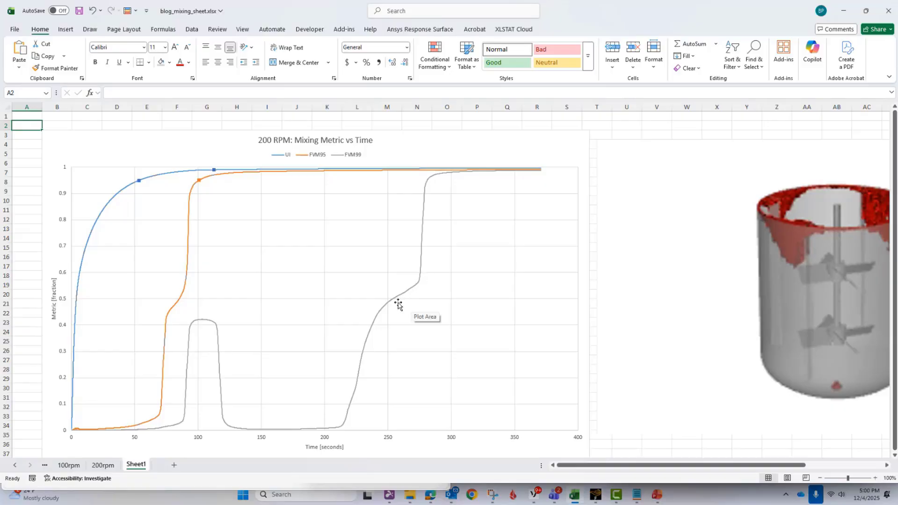
pyautogui.moveTo(576, 465); pyautogui.dragTo(664, 469)
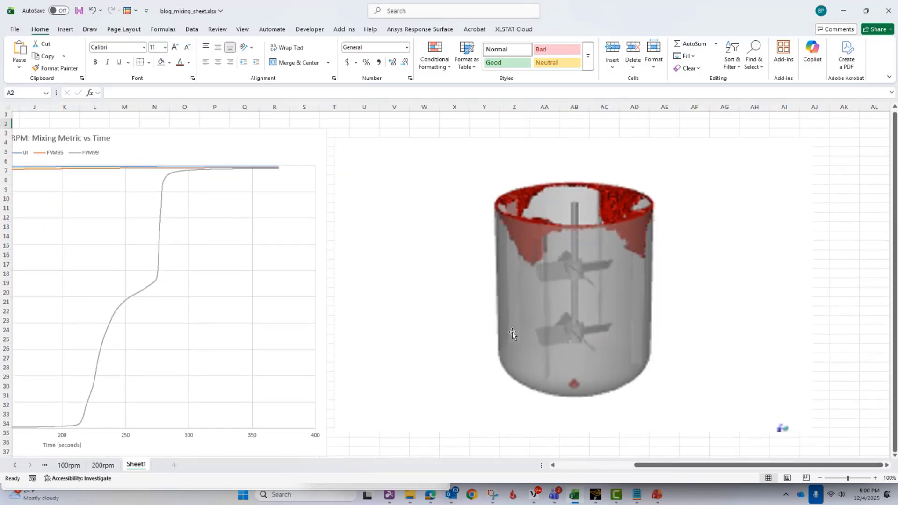